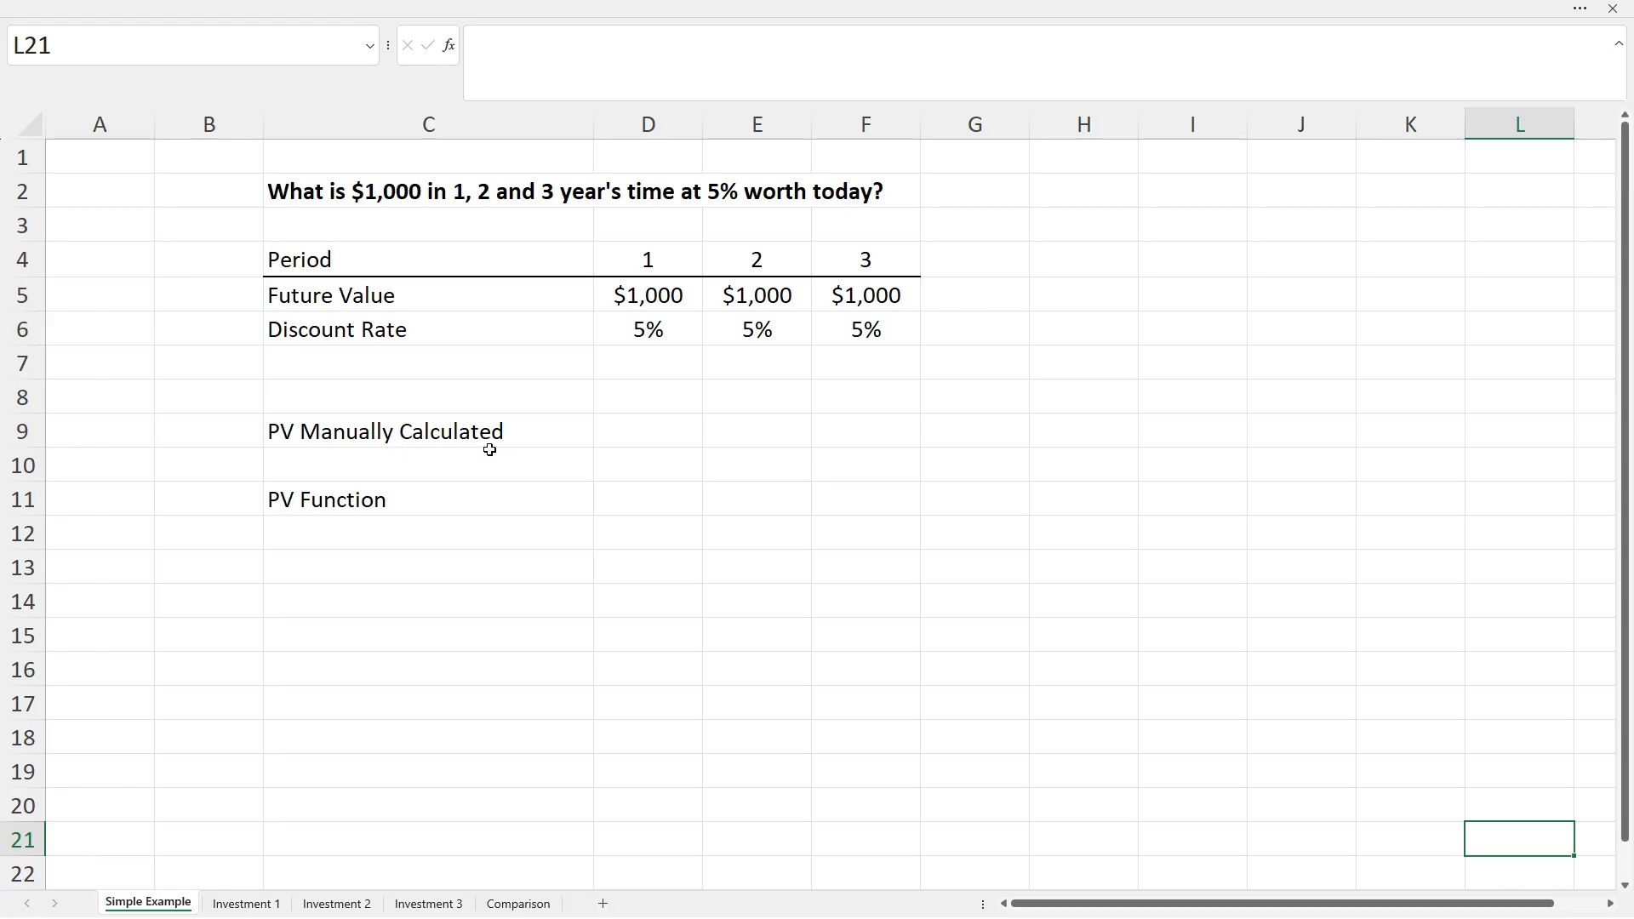
Enter the manual present value formula =D5/(1+D6)^D4 in D9, returning $952 for period 1.
{"action": "left_click", "coordinate": [648, 436]}
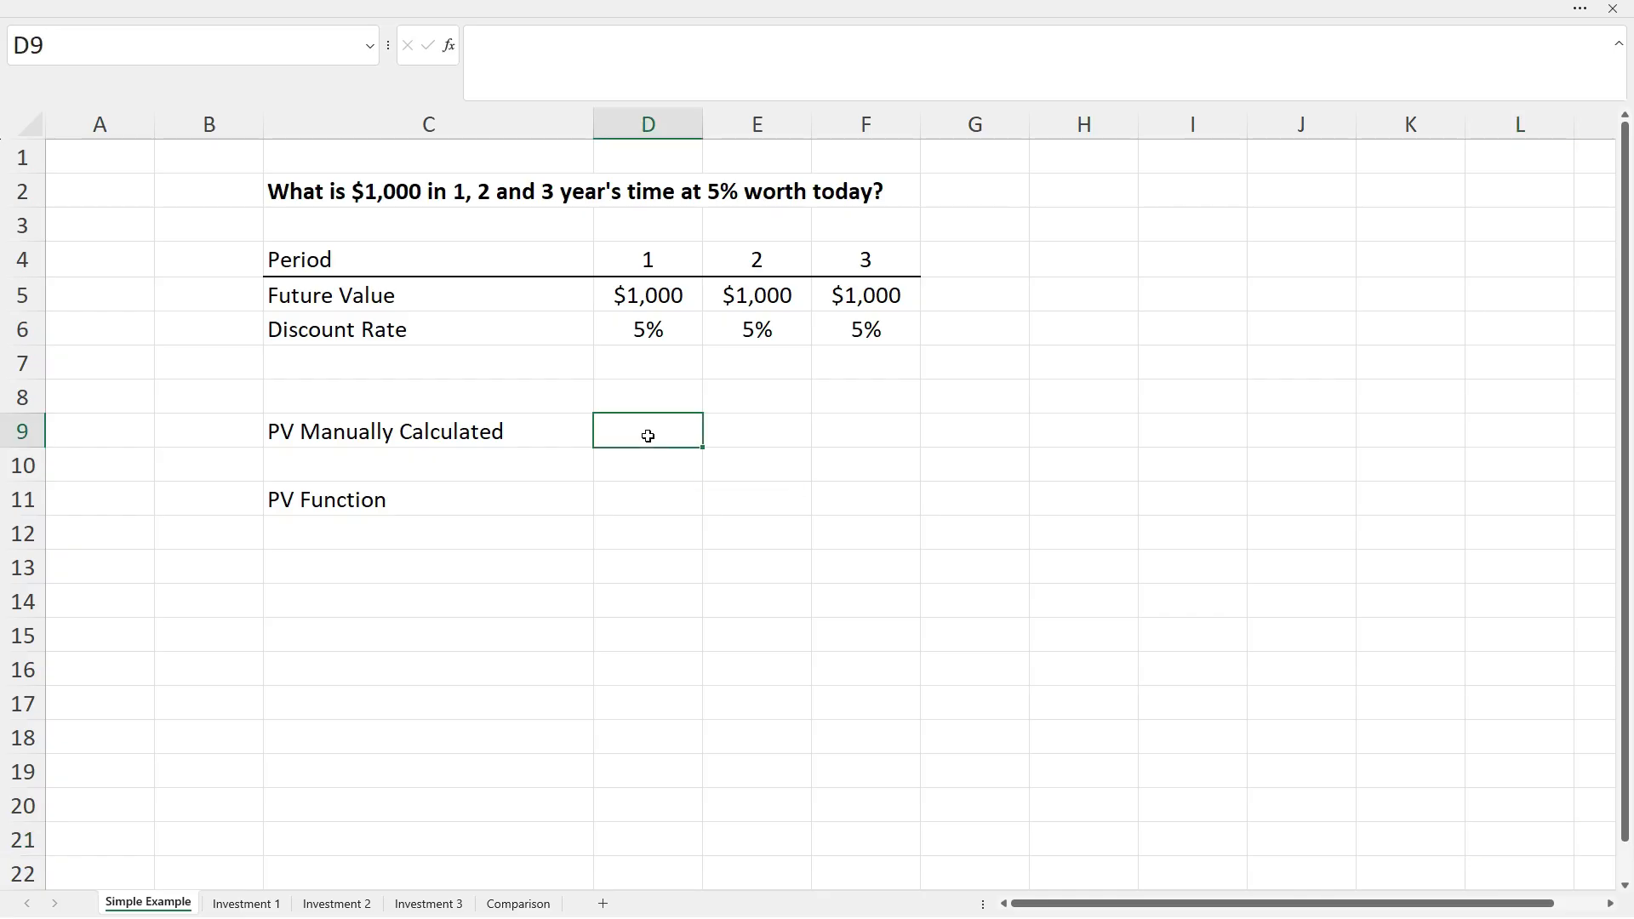
{"action": "type", "text": "="}
{"action": "left_click", "coordinate": [659, 300]}
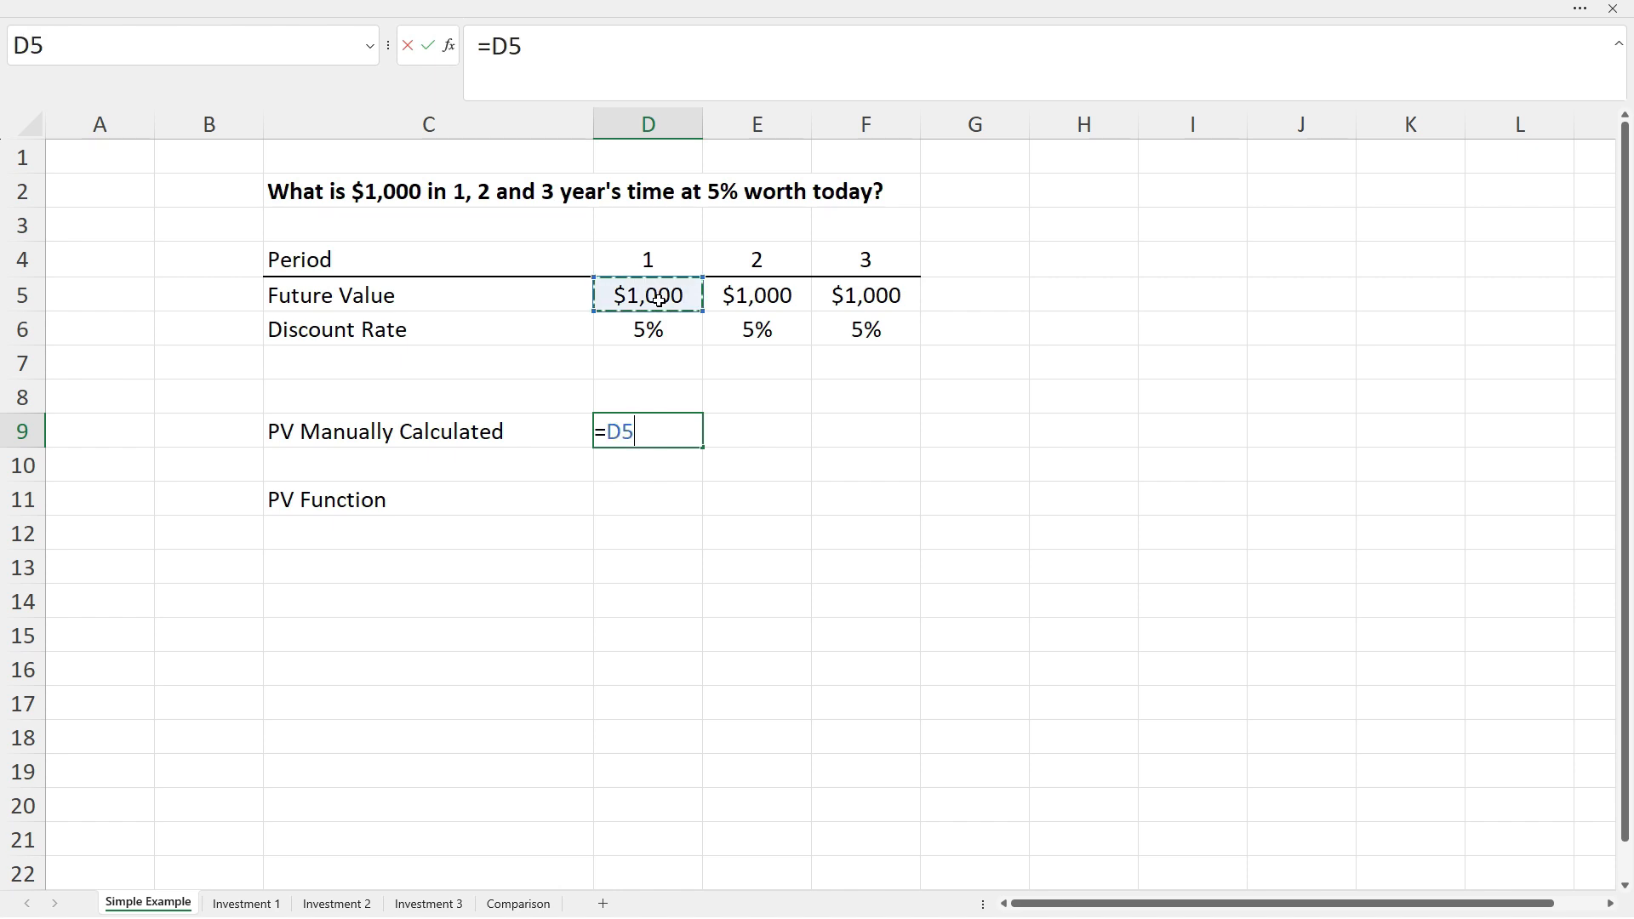
{"action": "type", "text": "/(1+"}
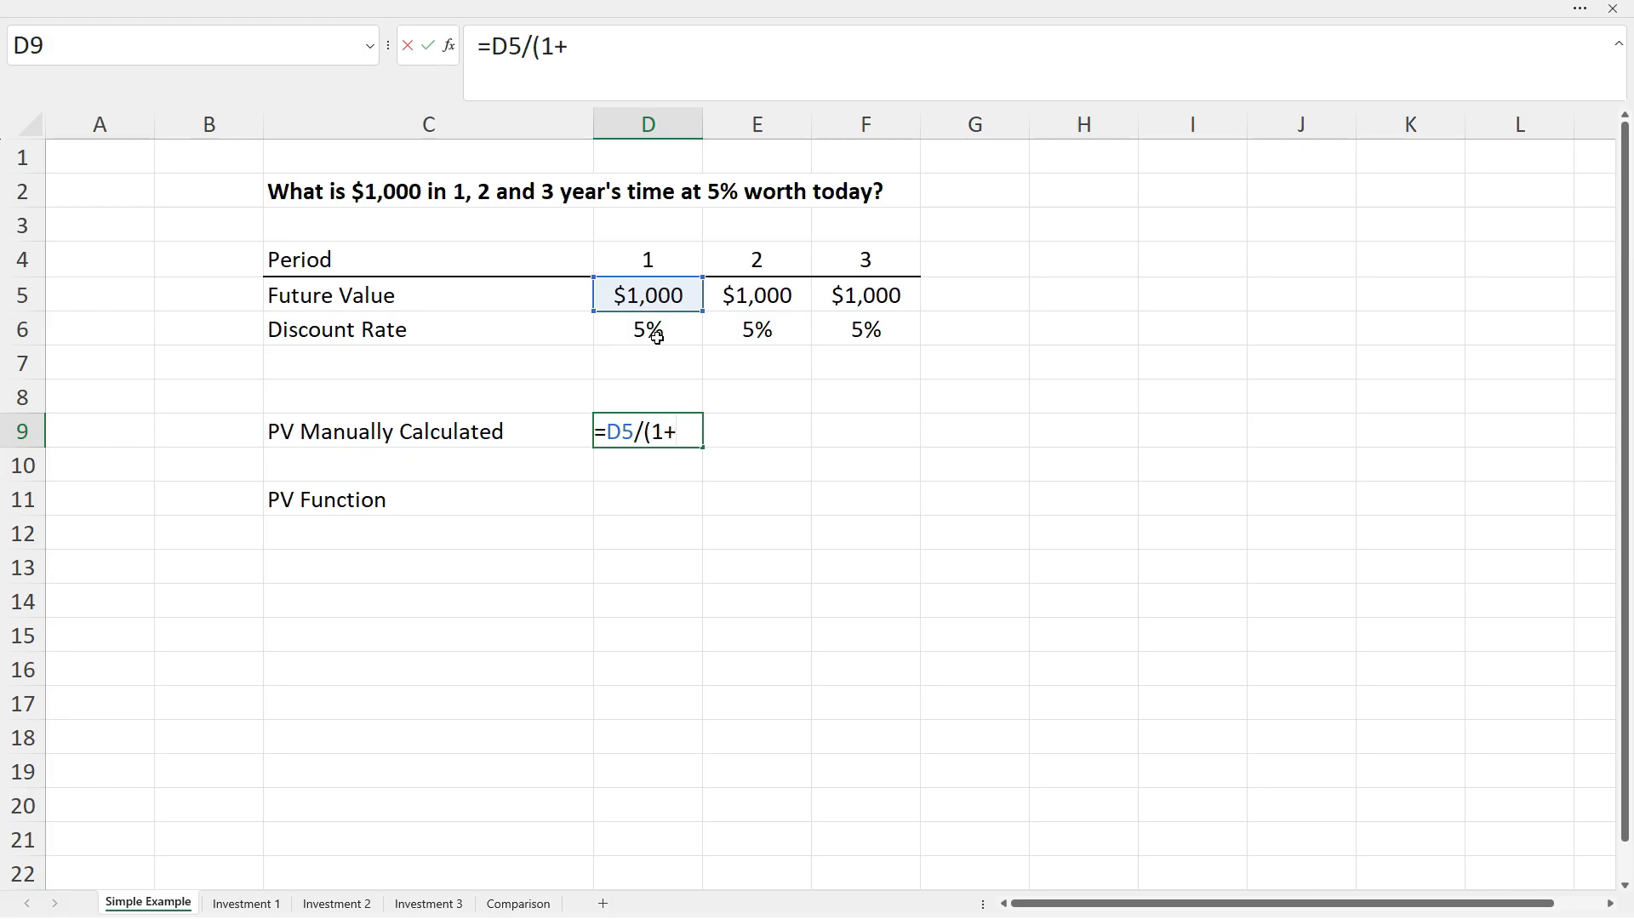
{"action": "left_click", "coordinate": [657, 338]}
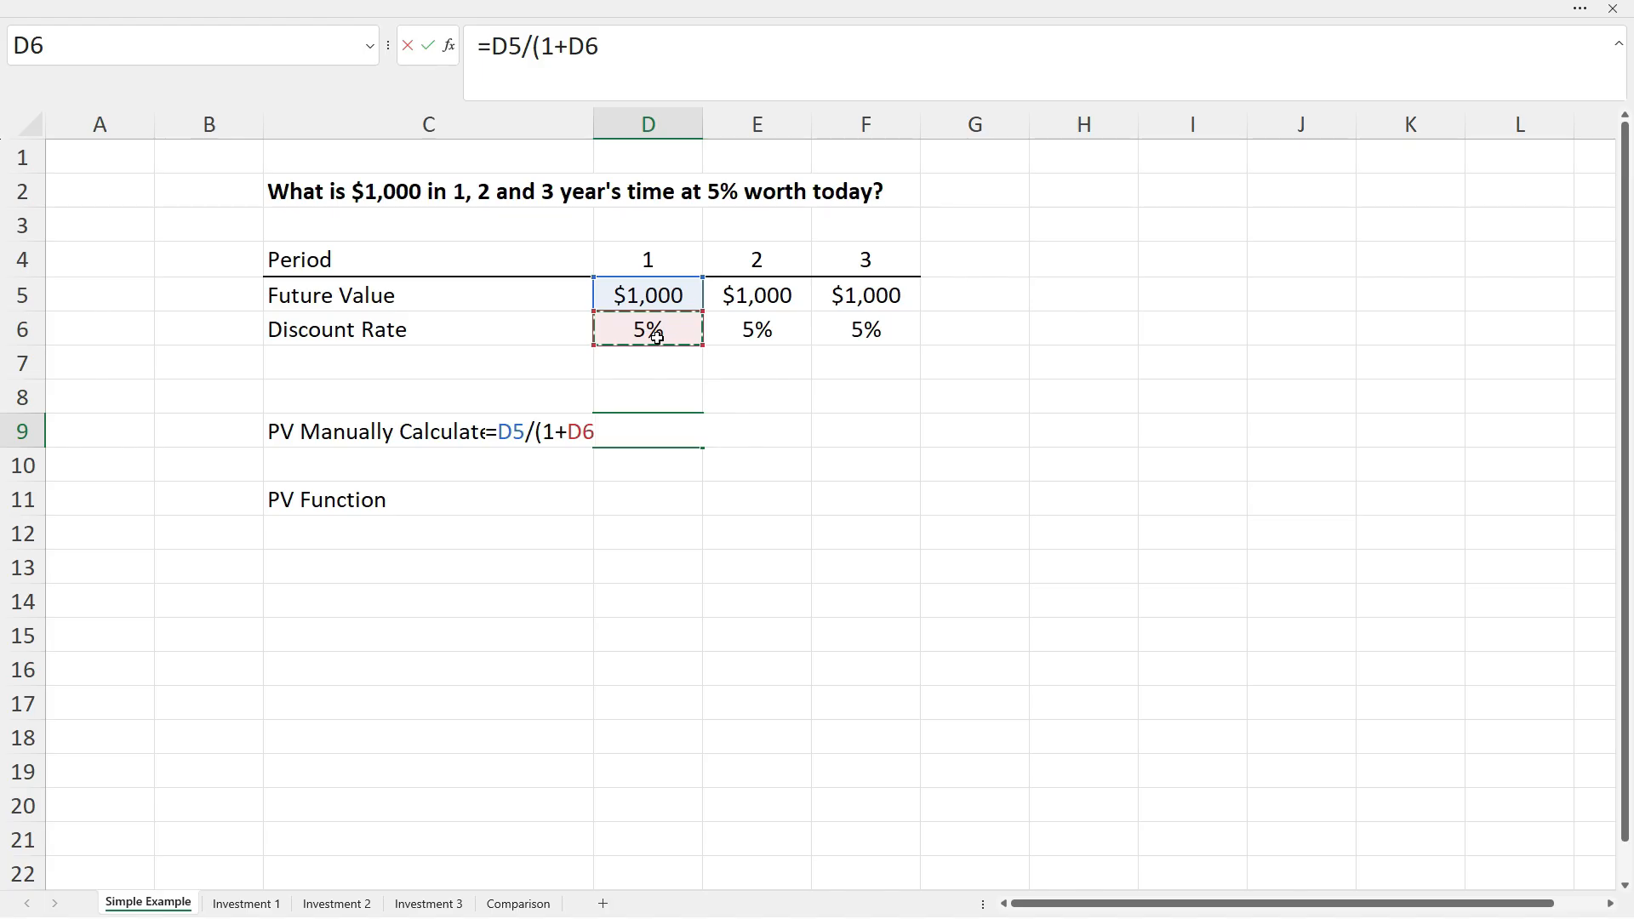
{"action": "type", "text": ")^"}
{"action": "left_click", "coordinate": [651, 261]}
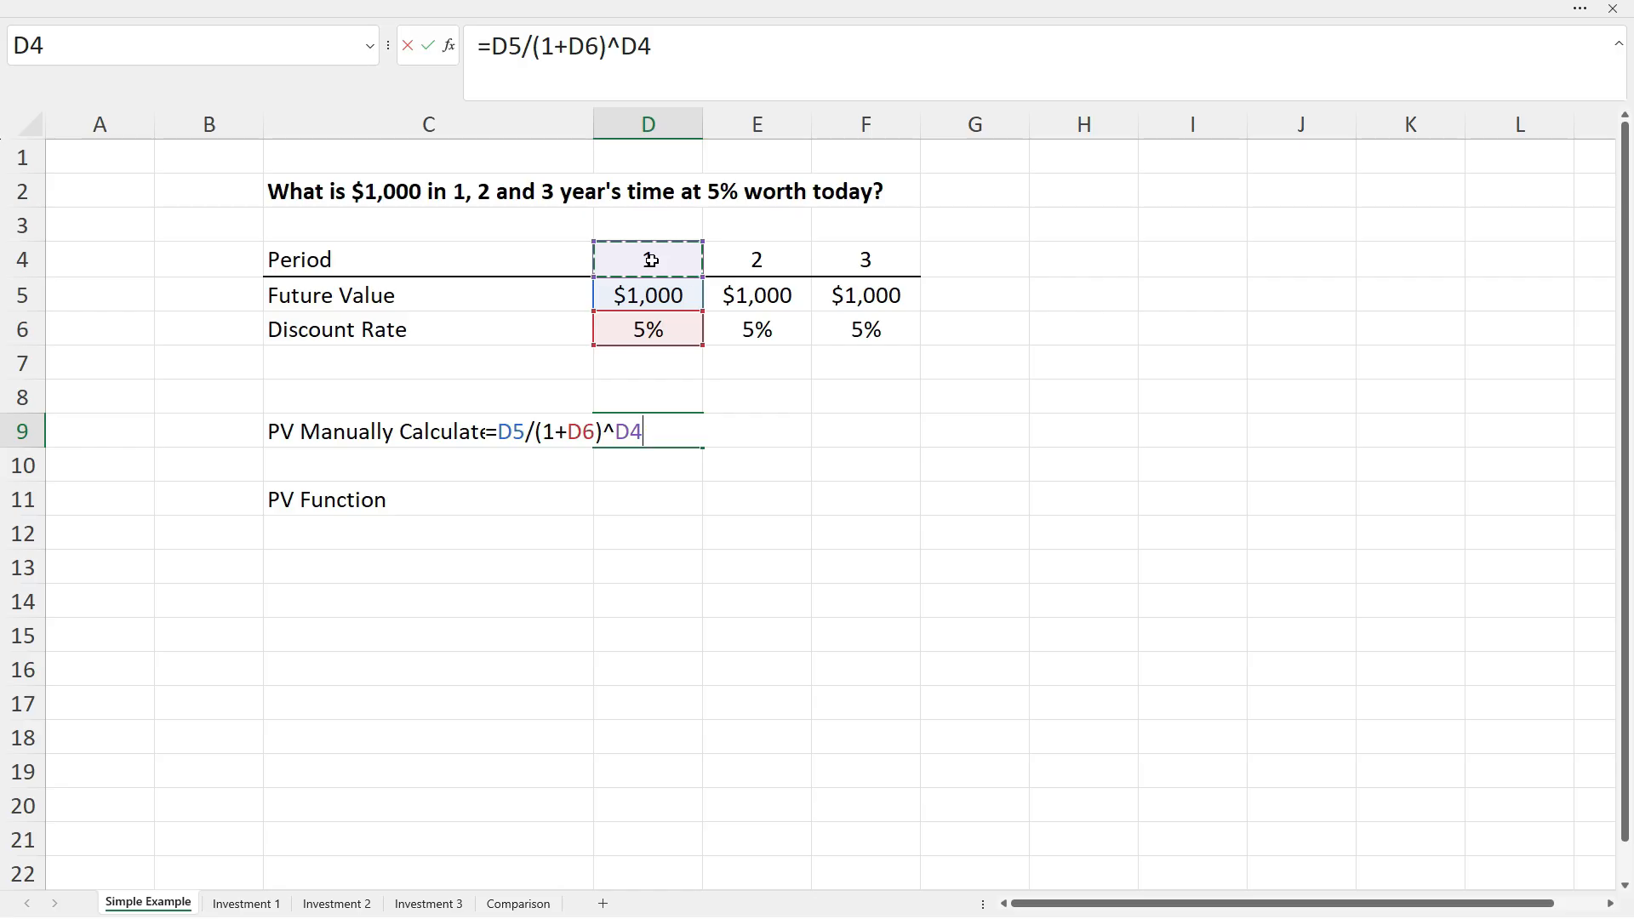
{"action": "key", "text": "Return"}
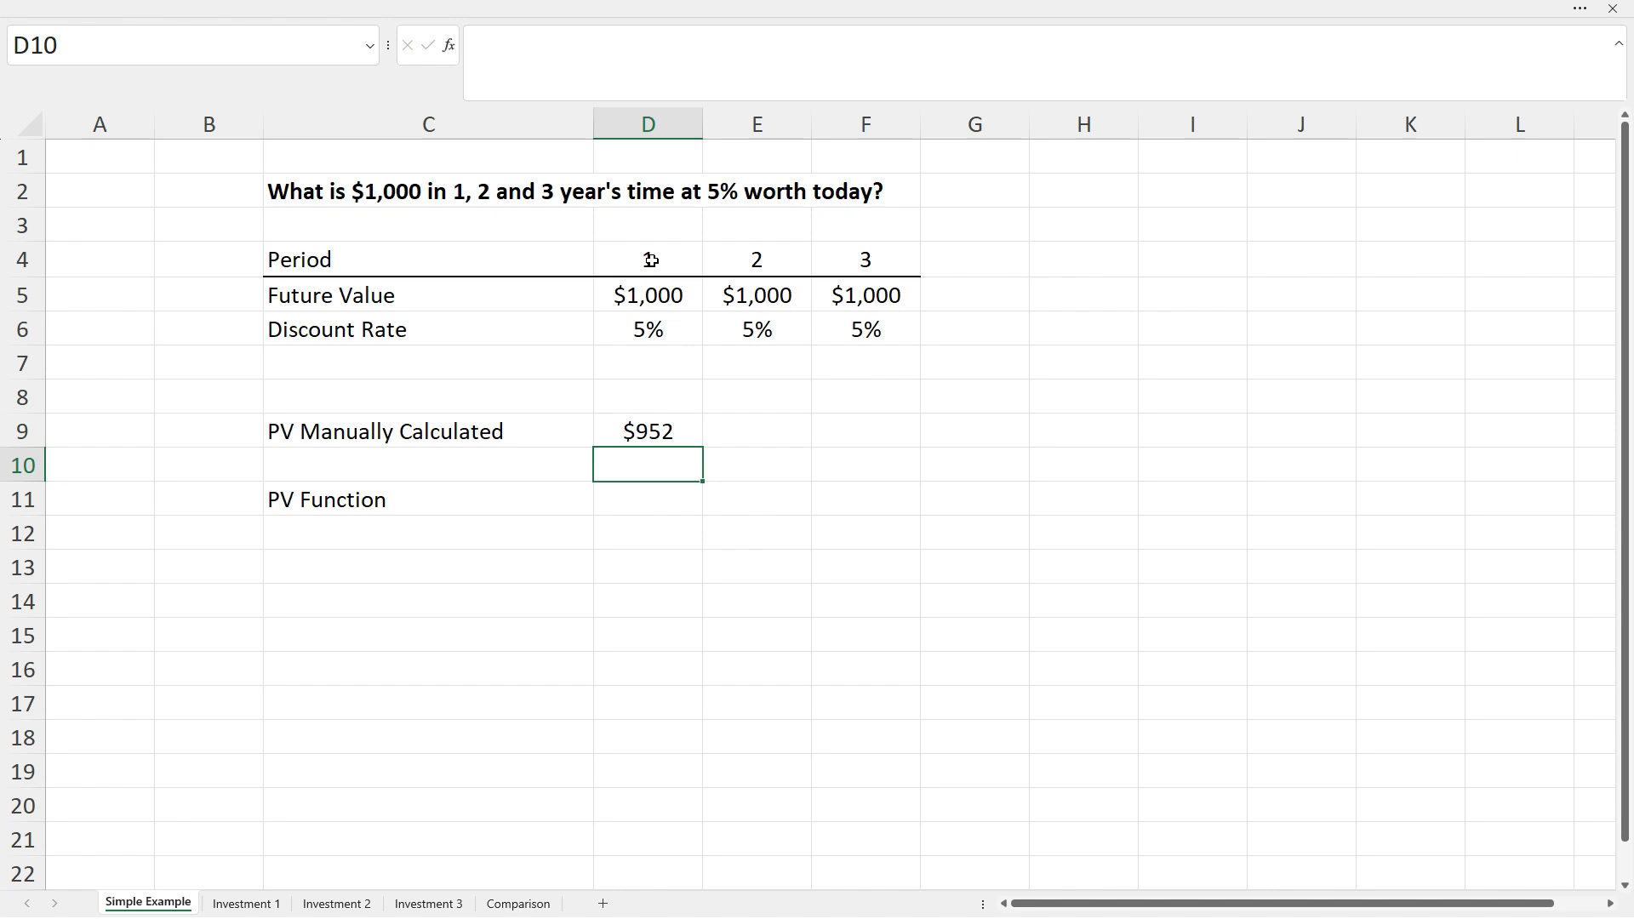
{"action": "key", "text": "Up"}
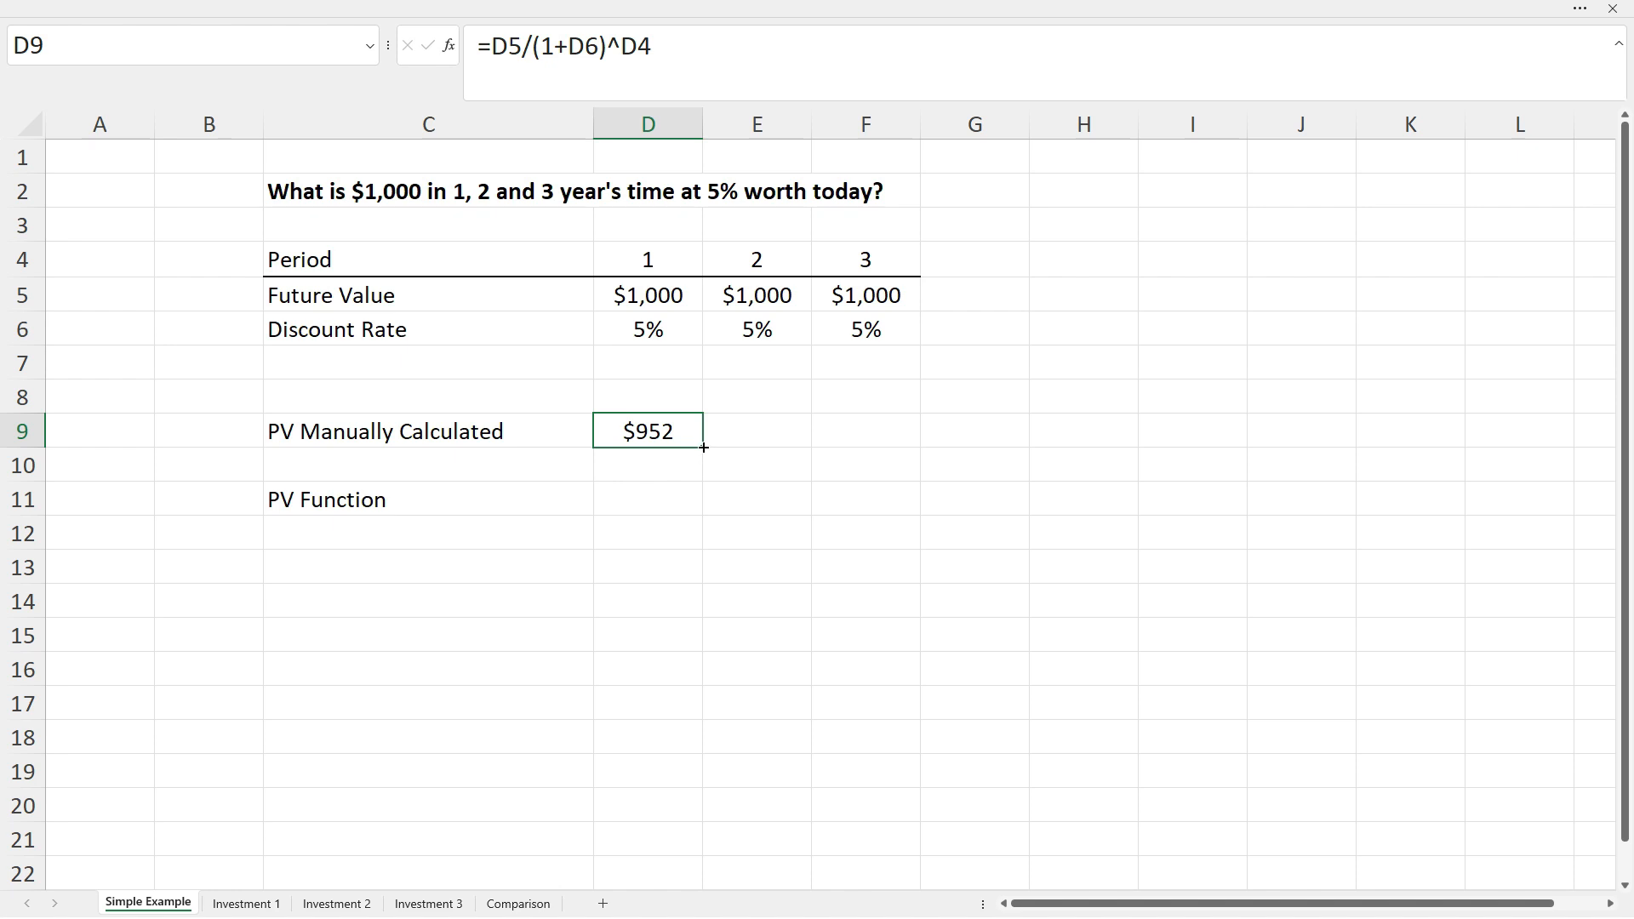
Copy the manual PV formula into E9 and check its references, giving $907 for period 2.
{"action": "left_click_drag", "start_coordinate": [705, 447], "coordinate": [785, 449]}
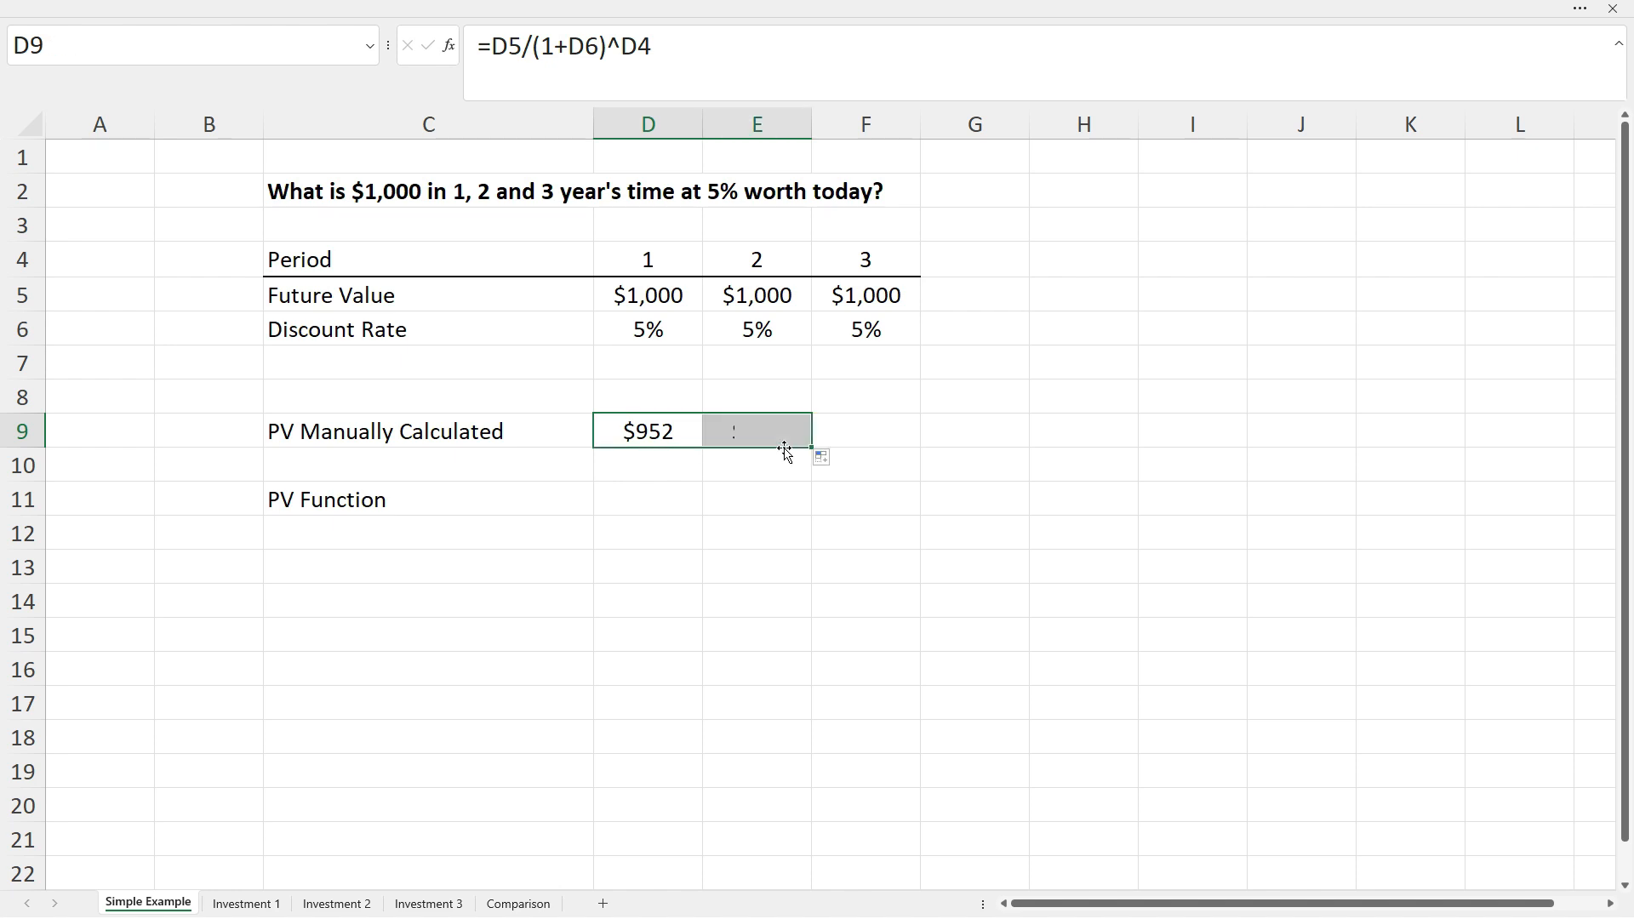
{"action": "left_click", "coordinate": [762, 433]}
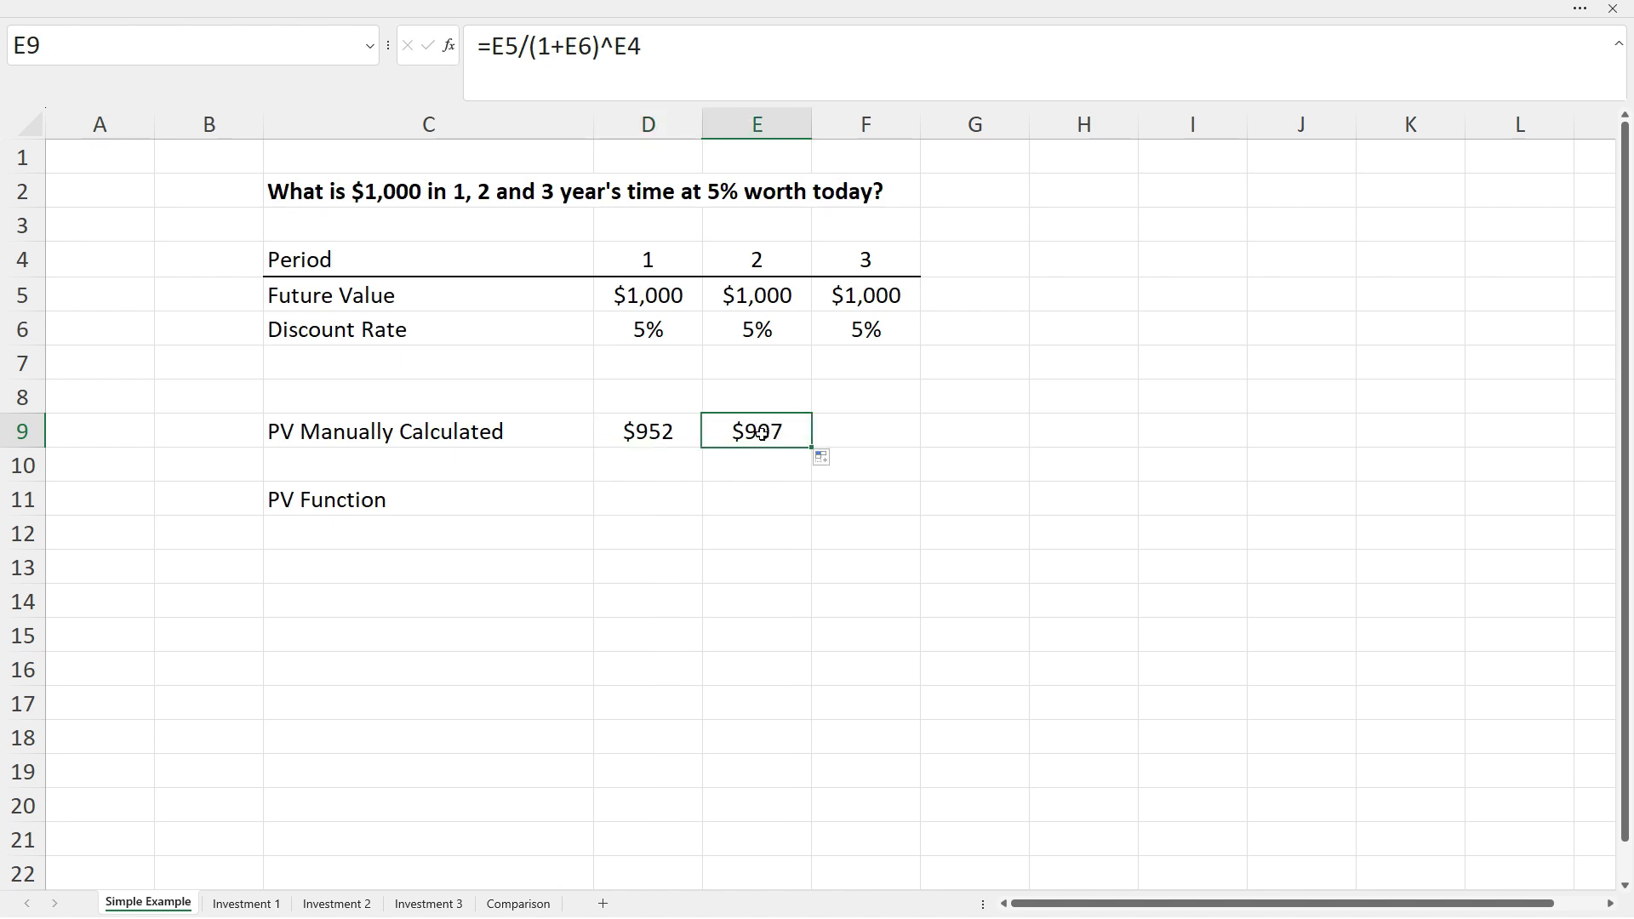
{"action": "left_click", "coordinate": [664, 45]}
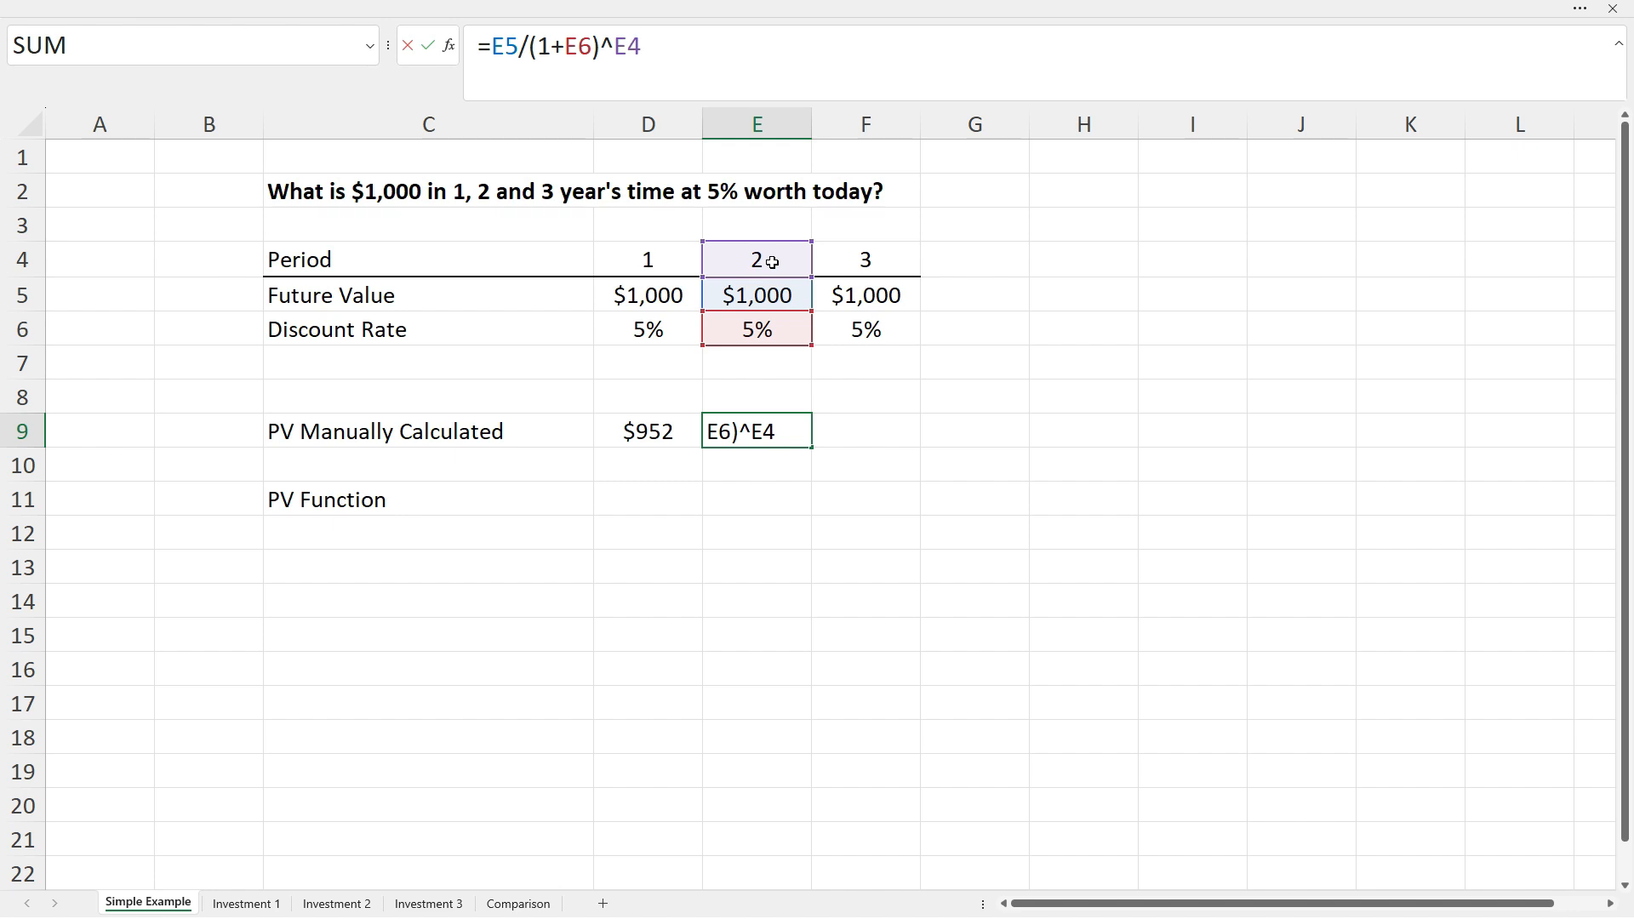
{"action": "key", "text": "ctrl+Return"}
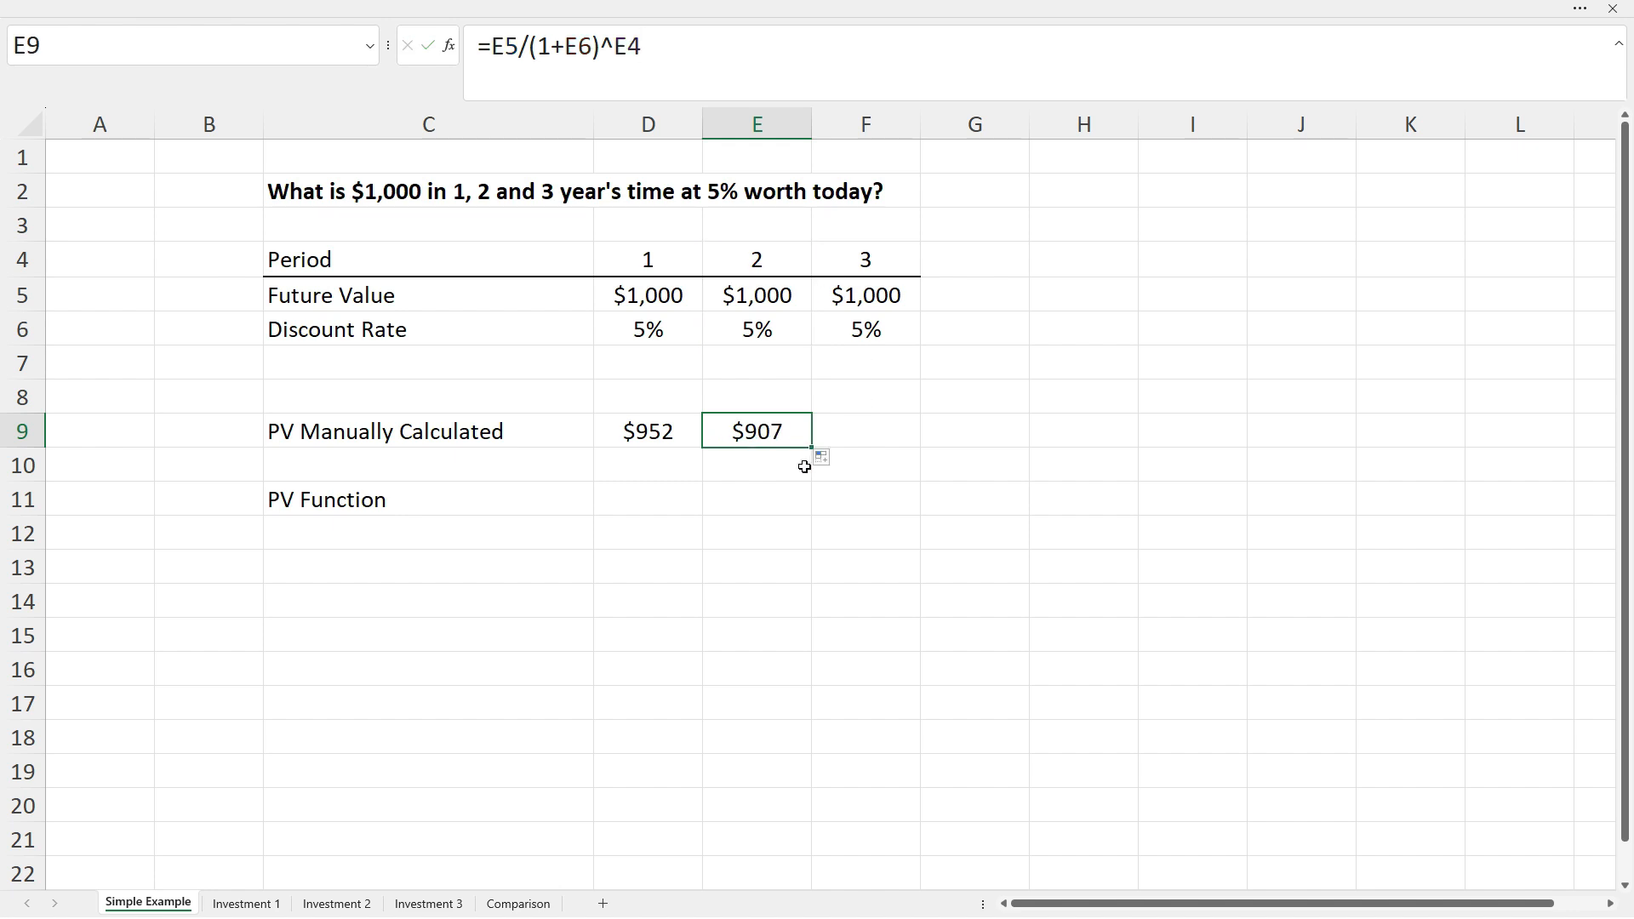
{"action": "left_click", "coordinate": [767, 472]}
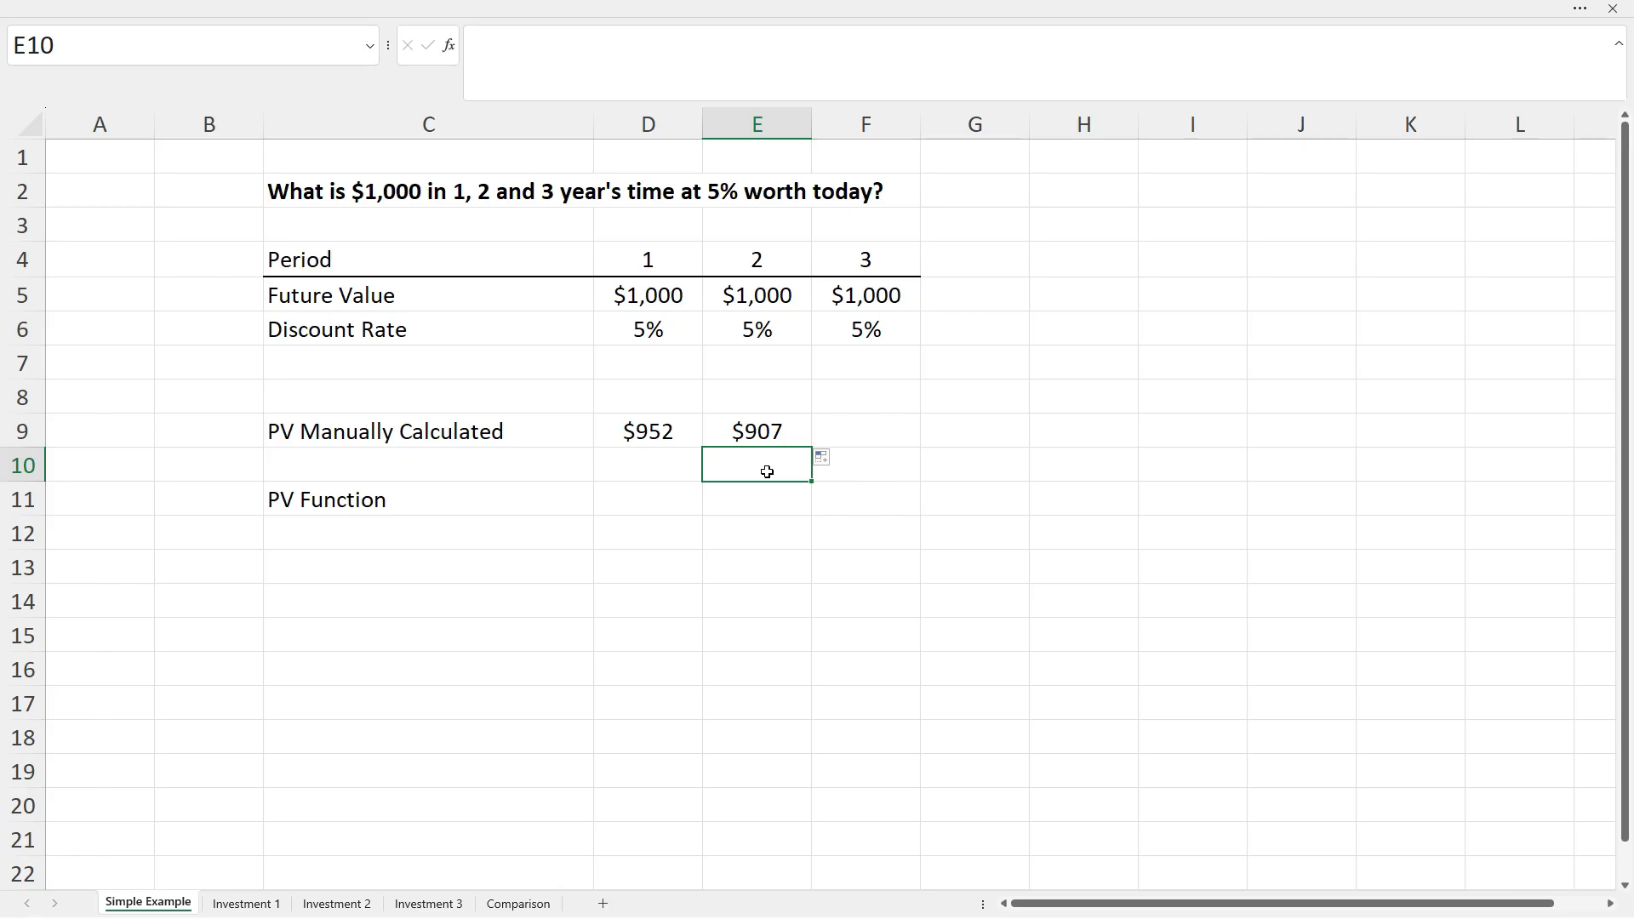
{"action": "left_click", "coordinate": [675, 462]}
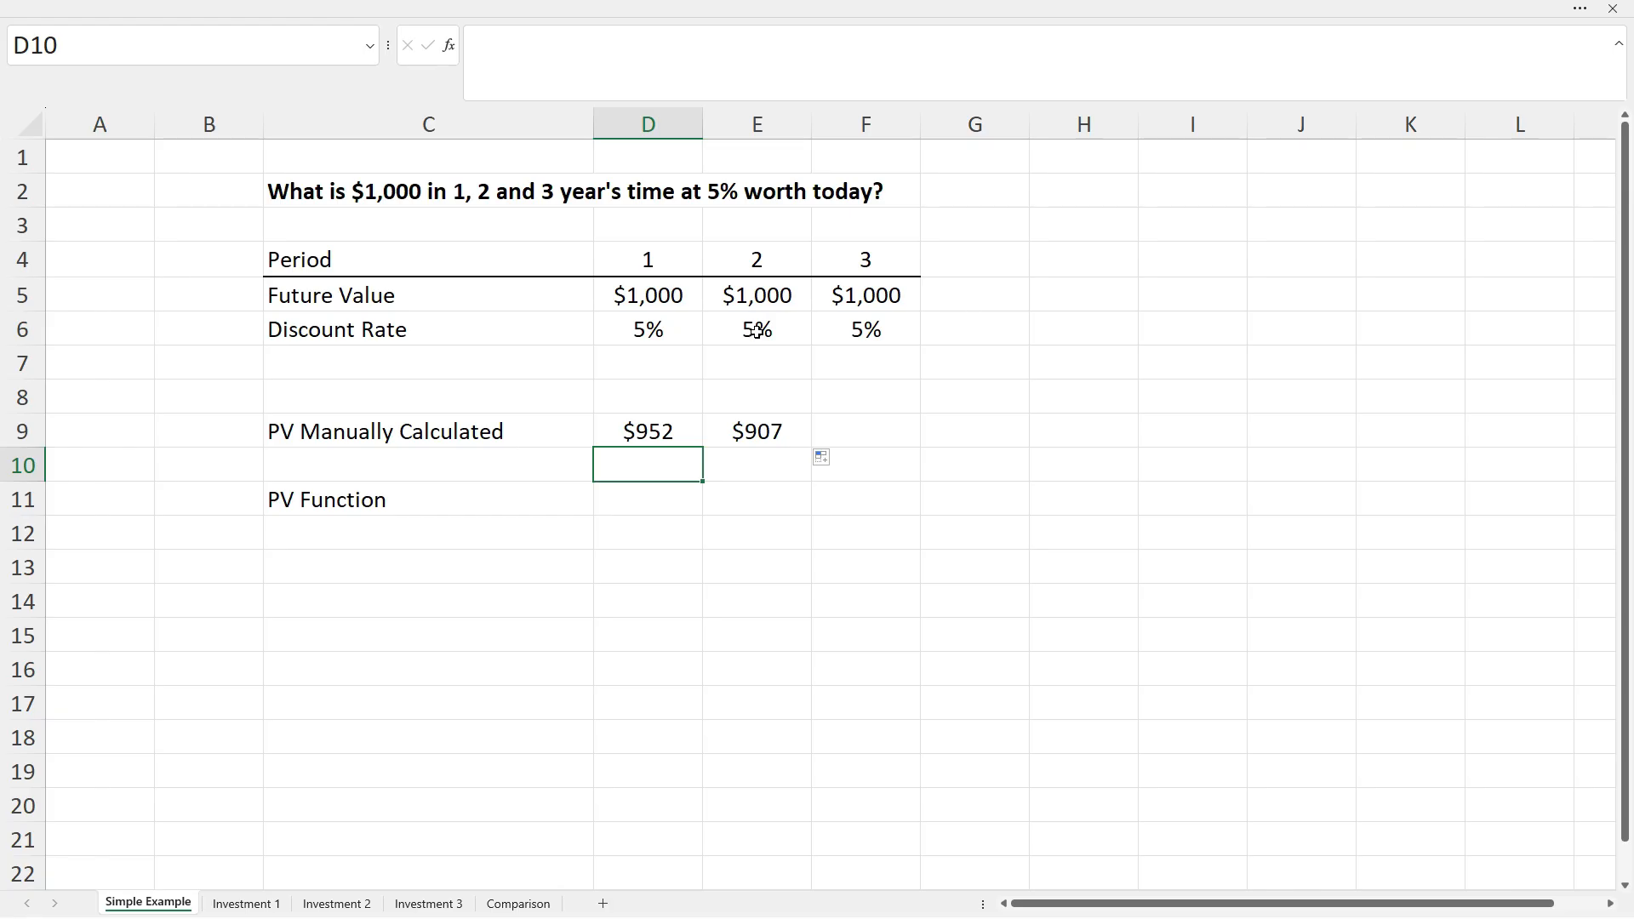
{"action": "left_click", "coordinate": [776, 430]}
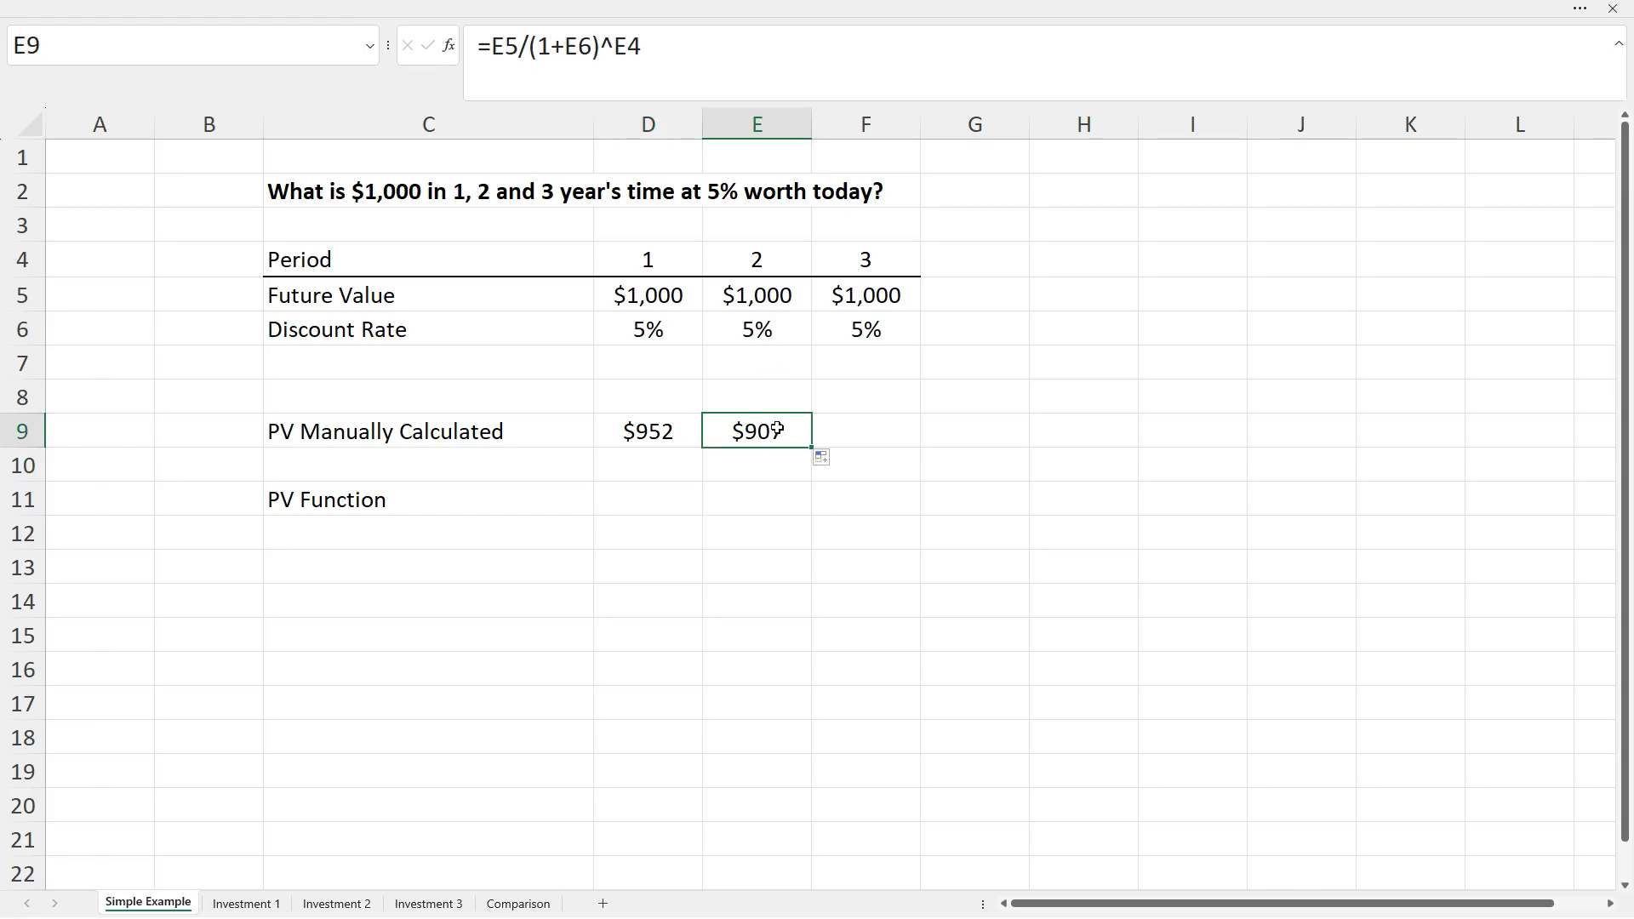
{"action": "left_click", "coordinate": [789, 304]}
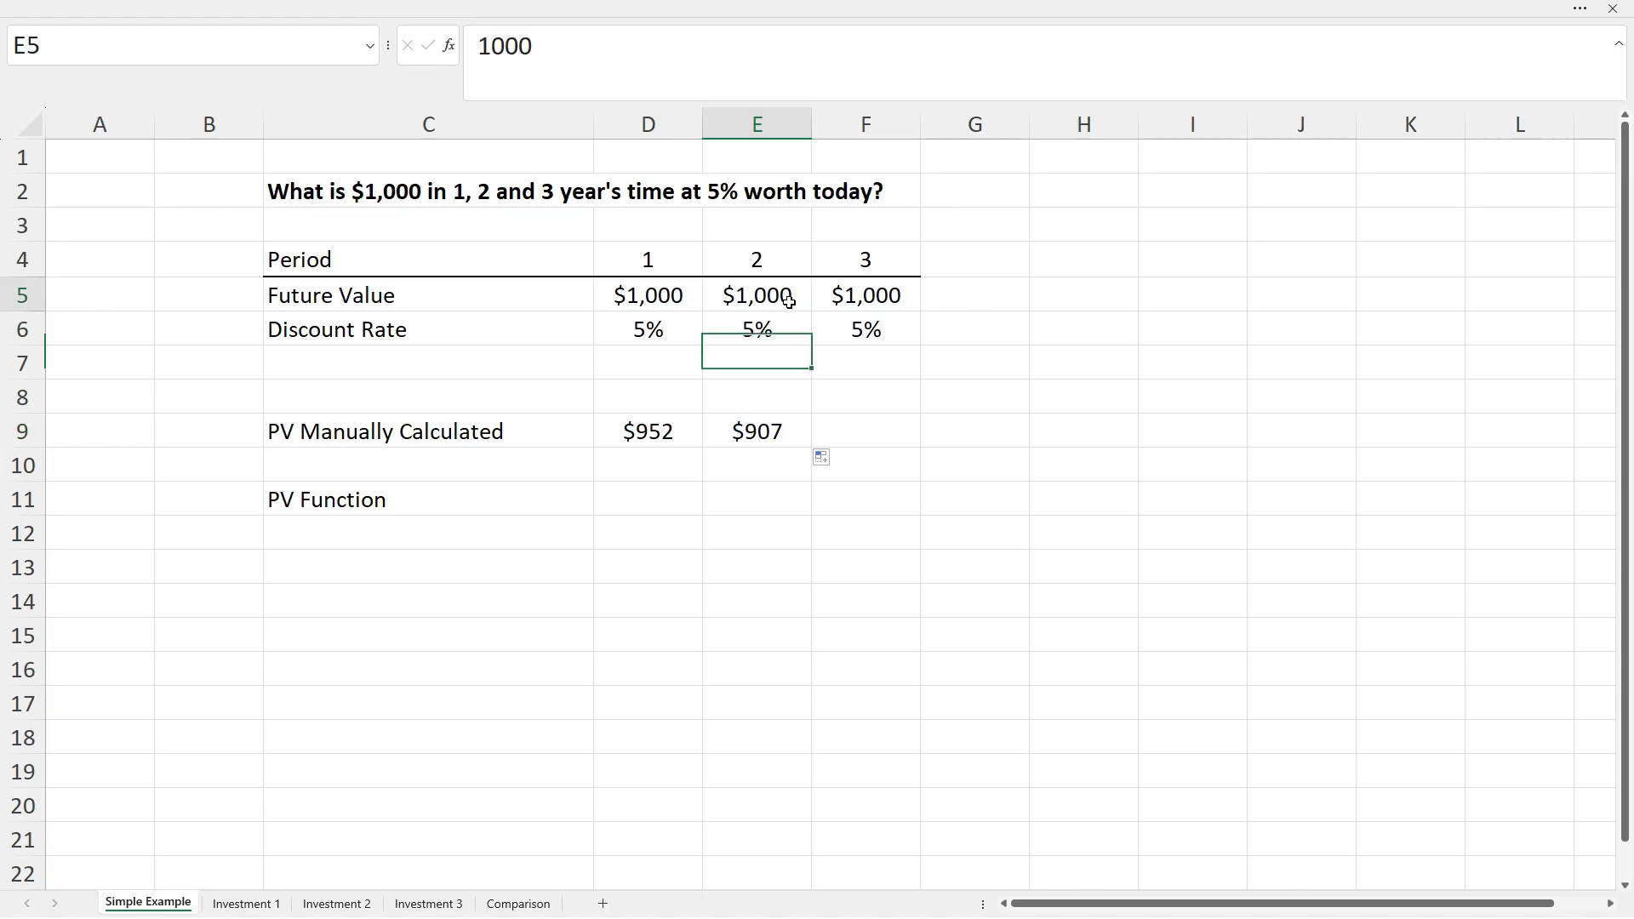
{"action": "left_click", "coordinate": [782, 428]}
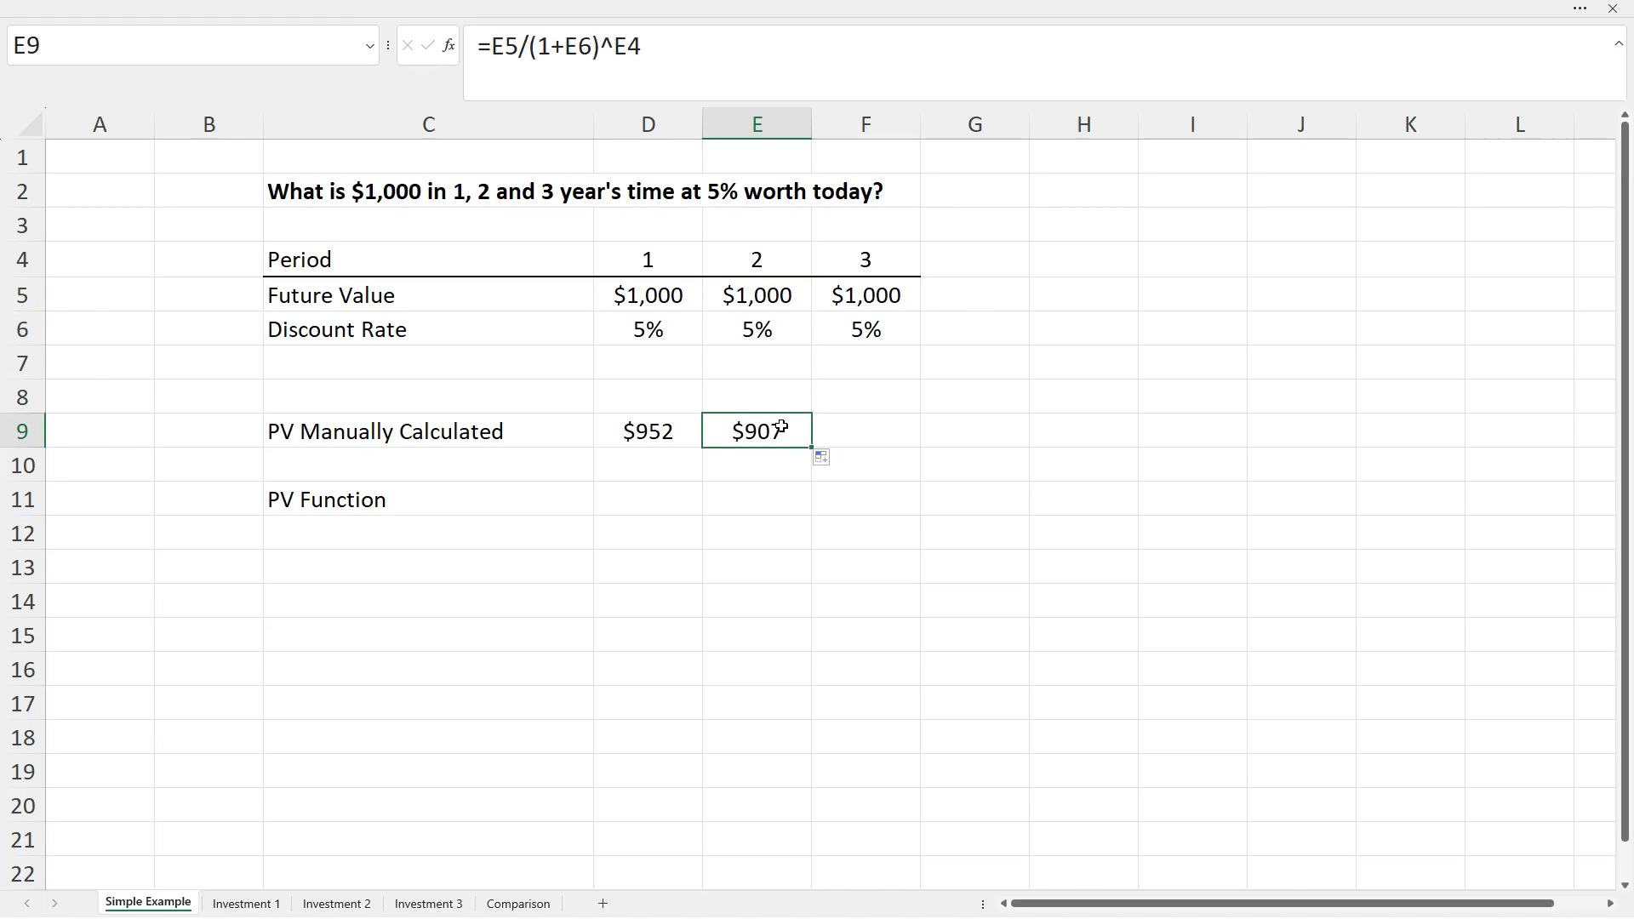
{"action": "left_click", "coordinate": [791, 296]}
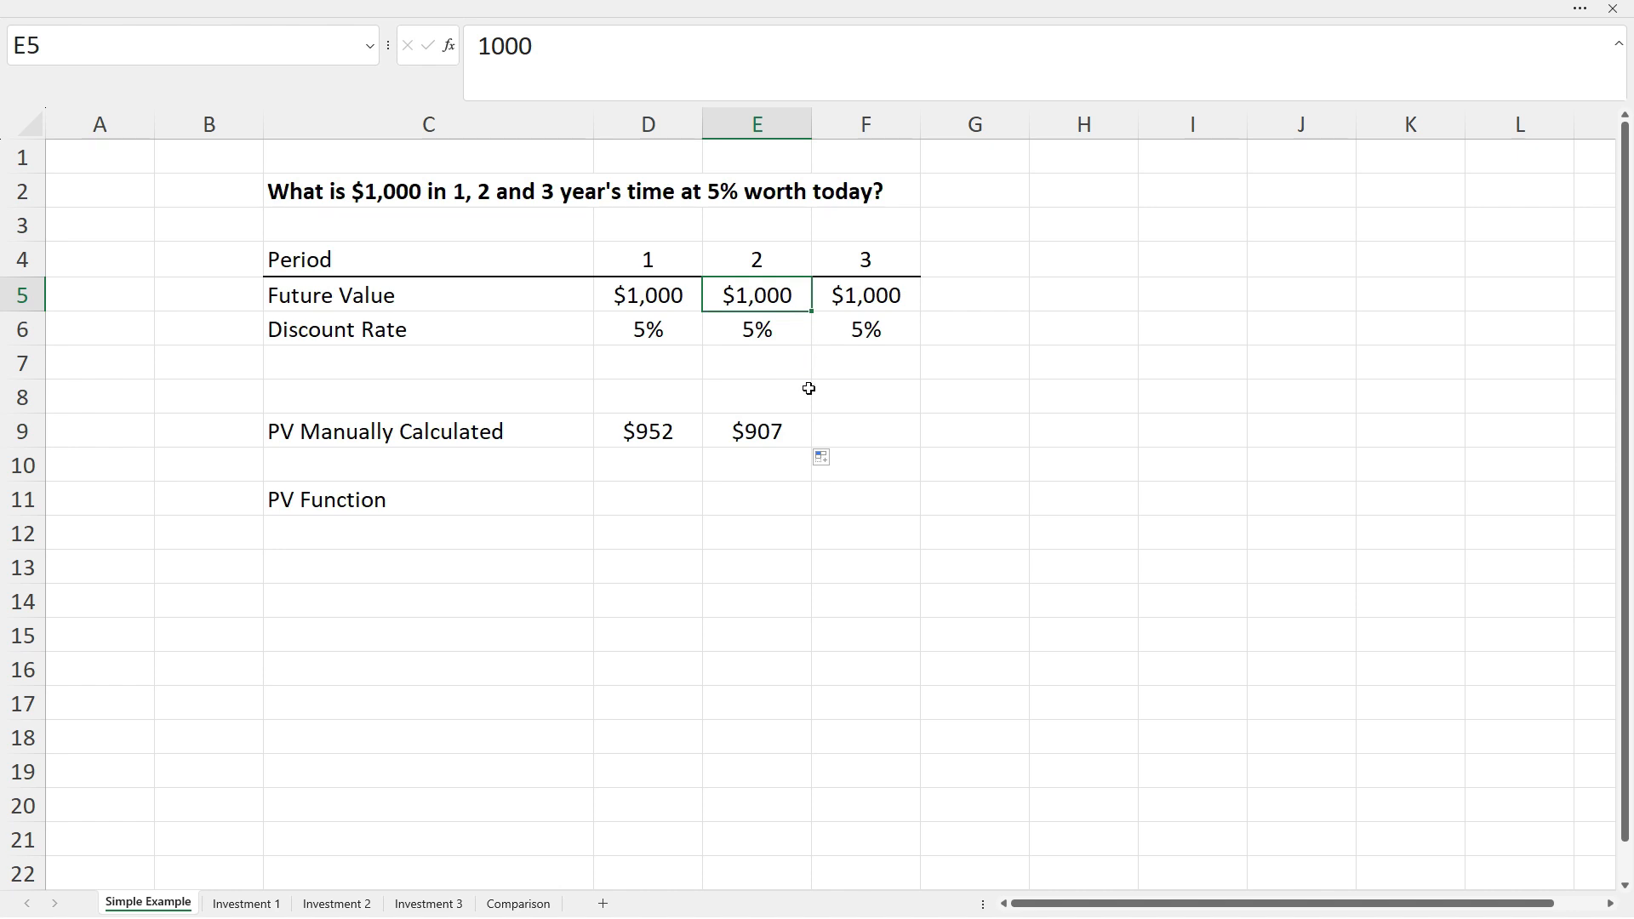
{"action": "left_click", "coordinate": [781, 431]}
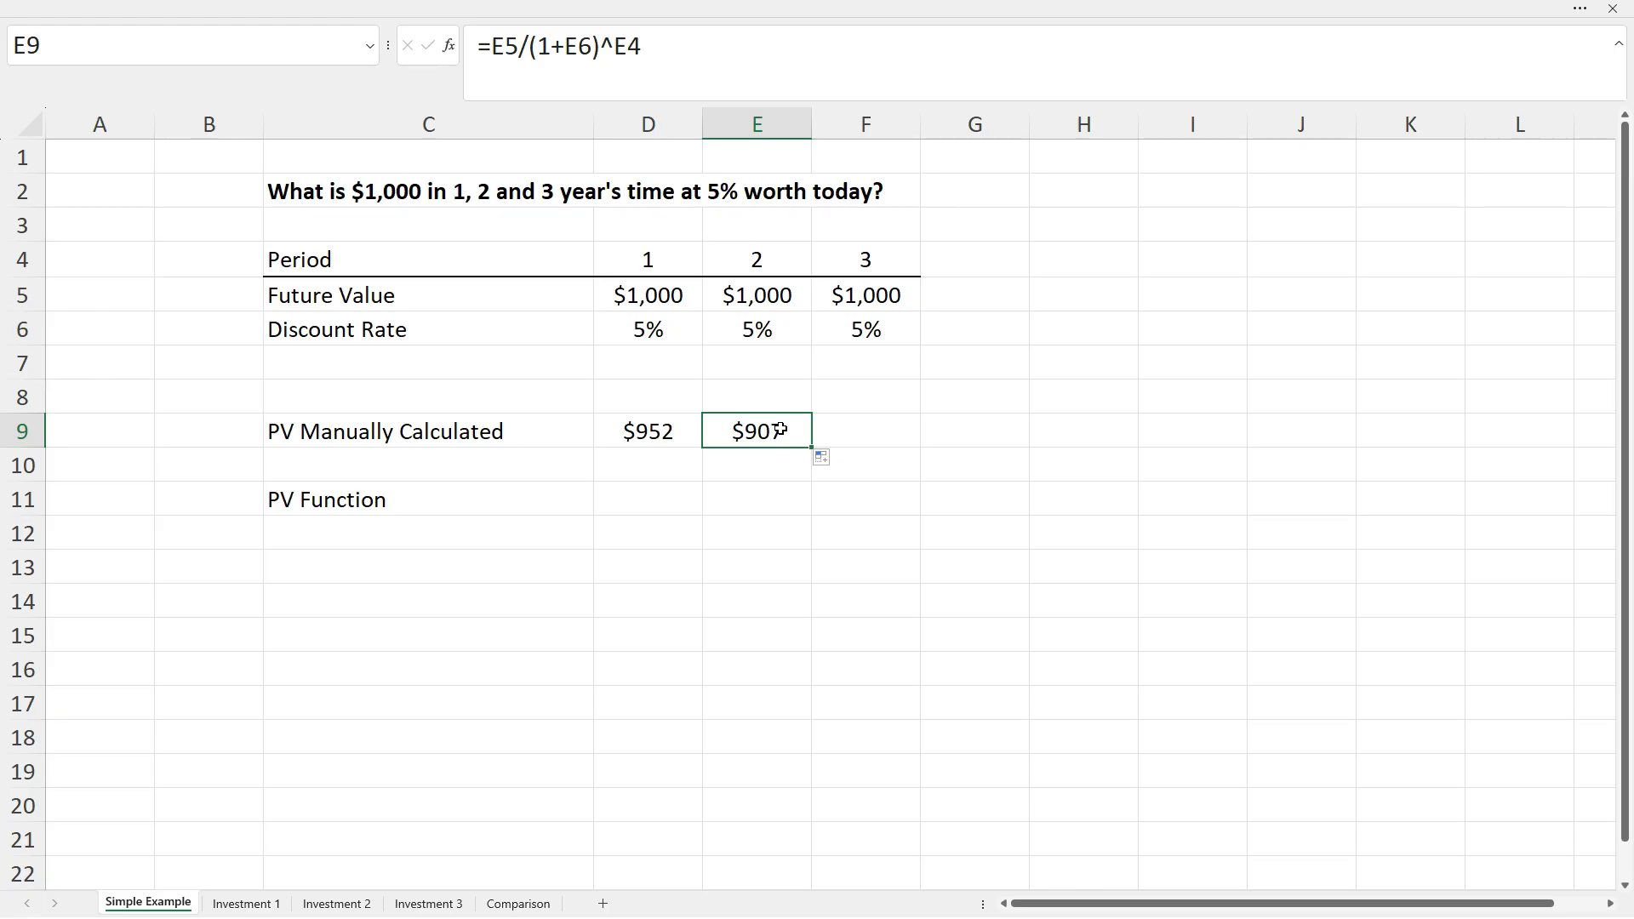
Extend the manual PV formula into F9 and check its references, giving $864 for period 3.
{"action": "left_click_drag", "start_coordinate": [810, 446], "coordinate": [882, 443]}
{"action": "left_click", "coordinate": [882, 441]}
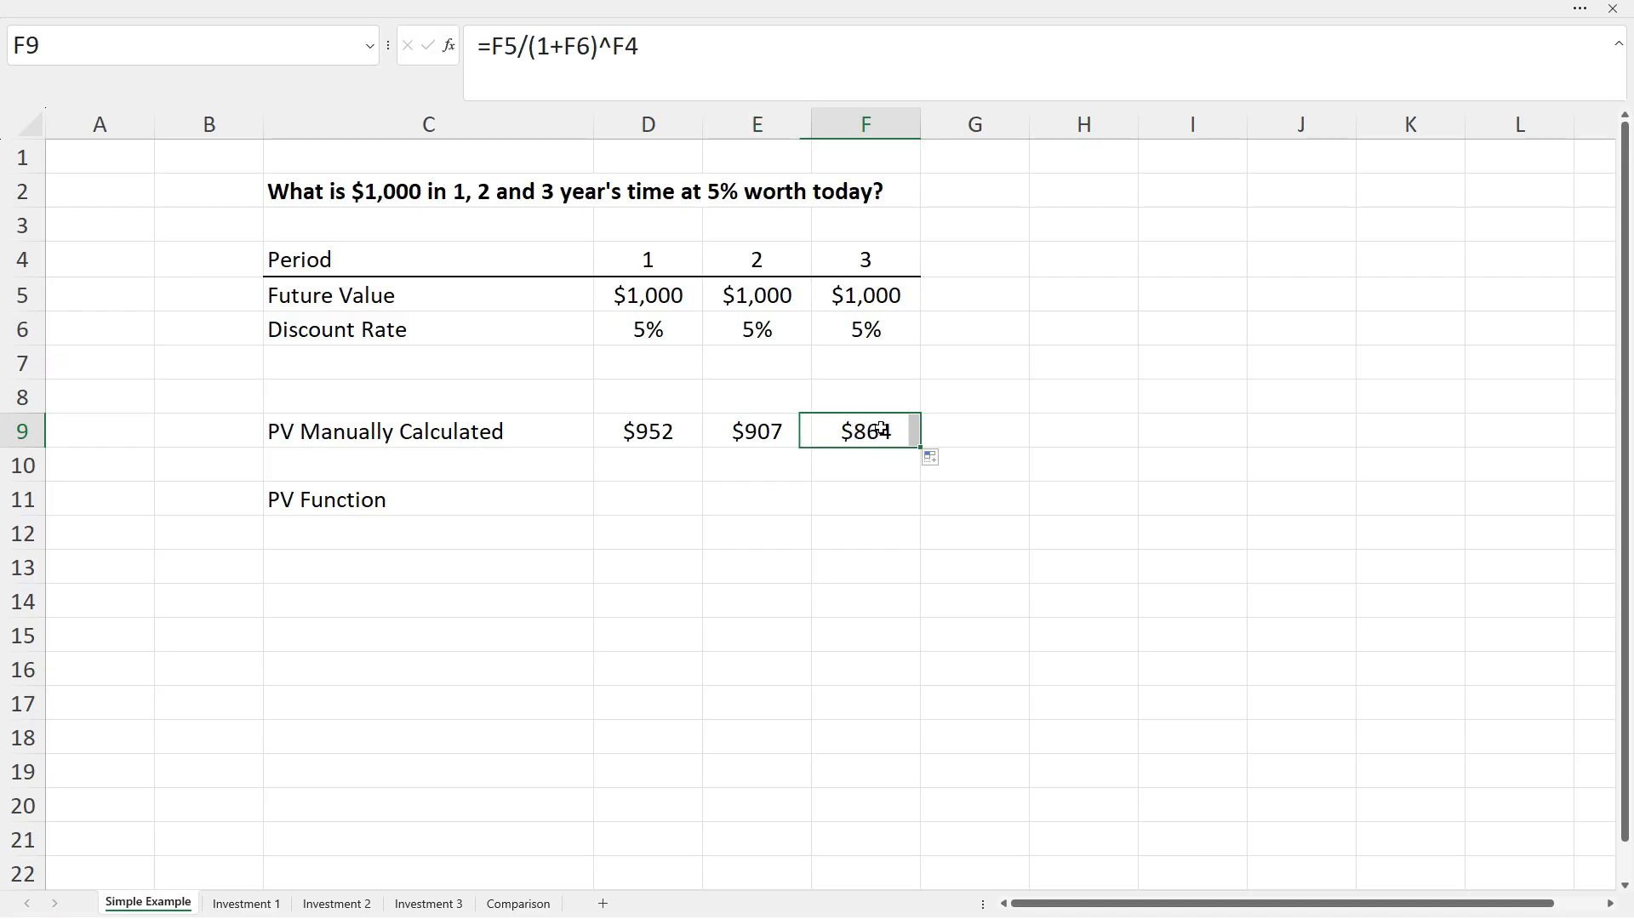
{"action": "left_click", "coordinate": [689, 56]}
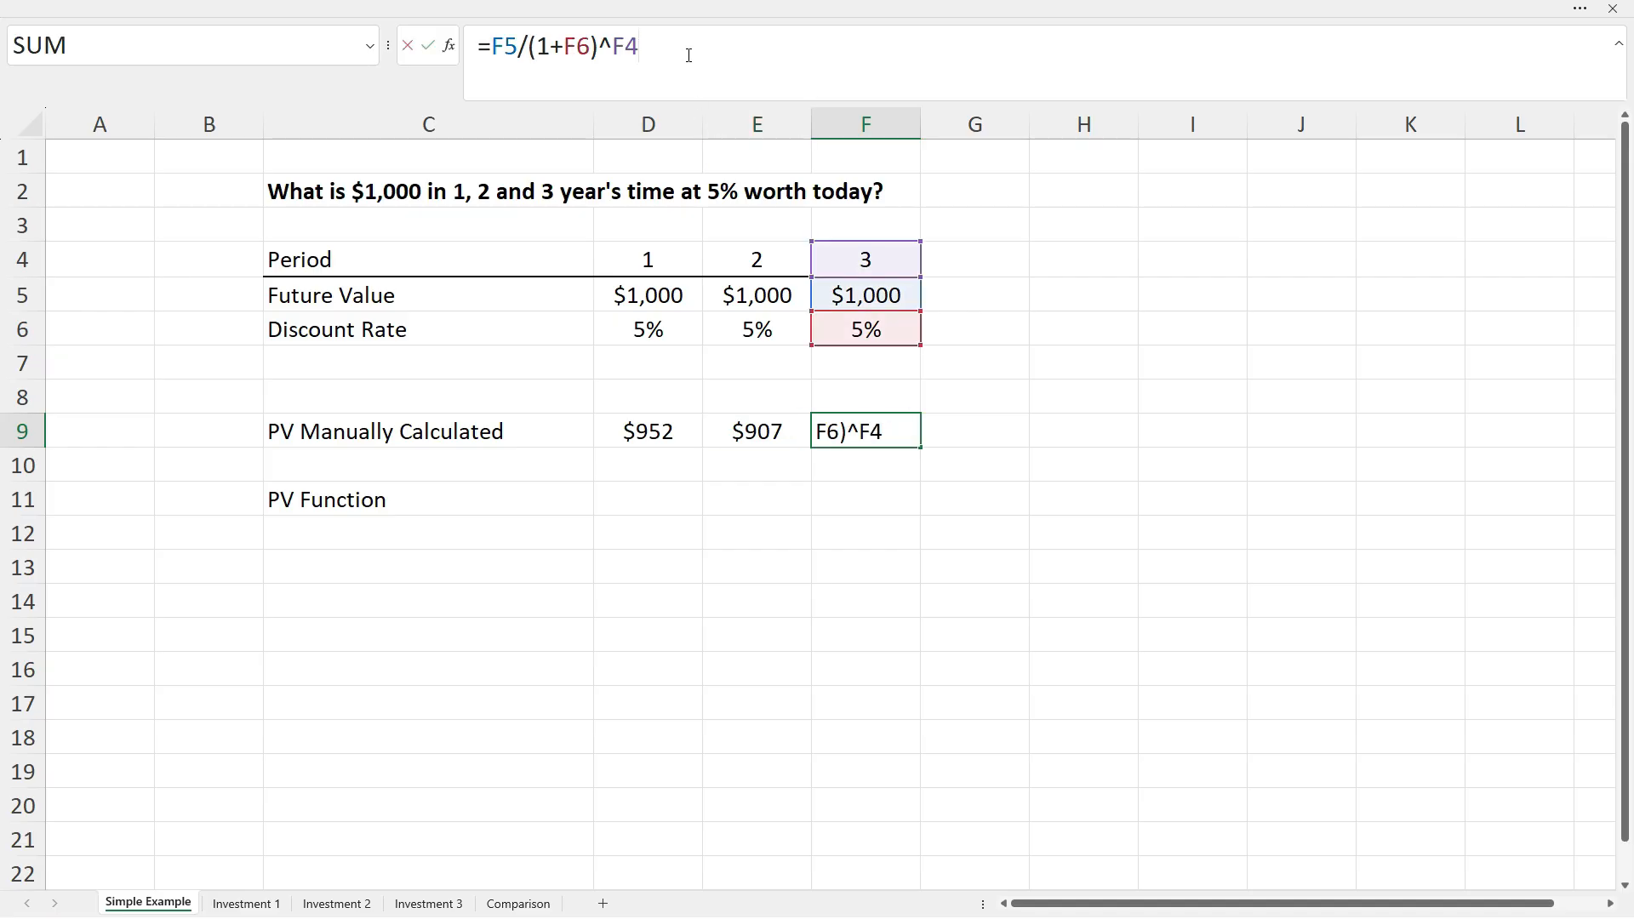
{"action": "key", "text": "Escape"}
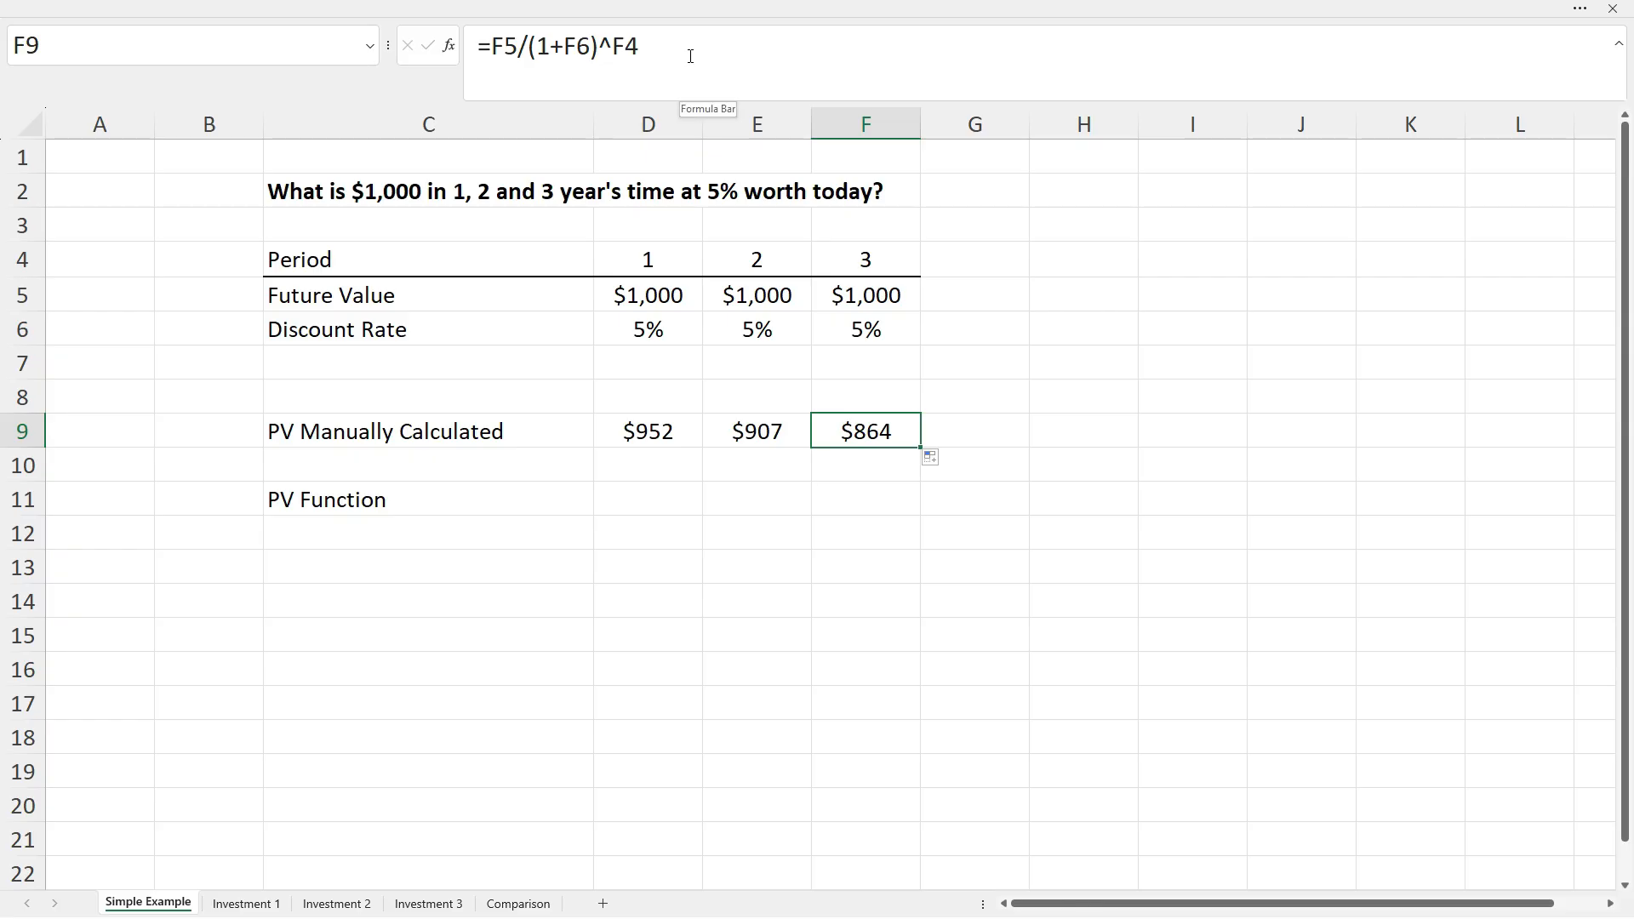
{"action": "left_click", "coordinate": [866, 291]}
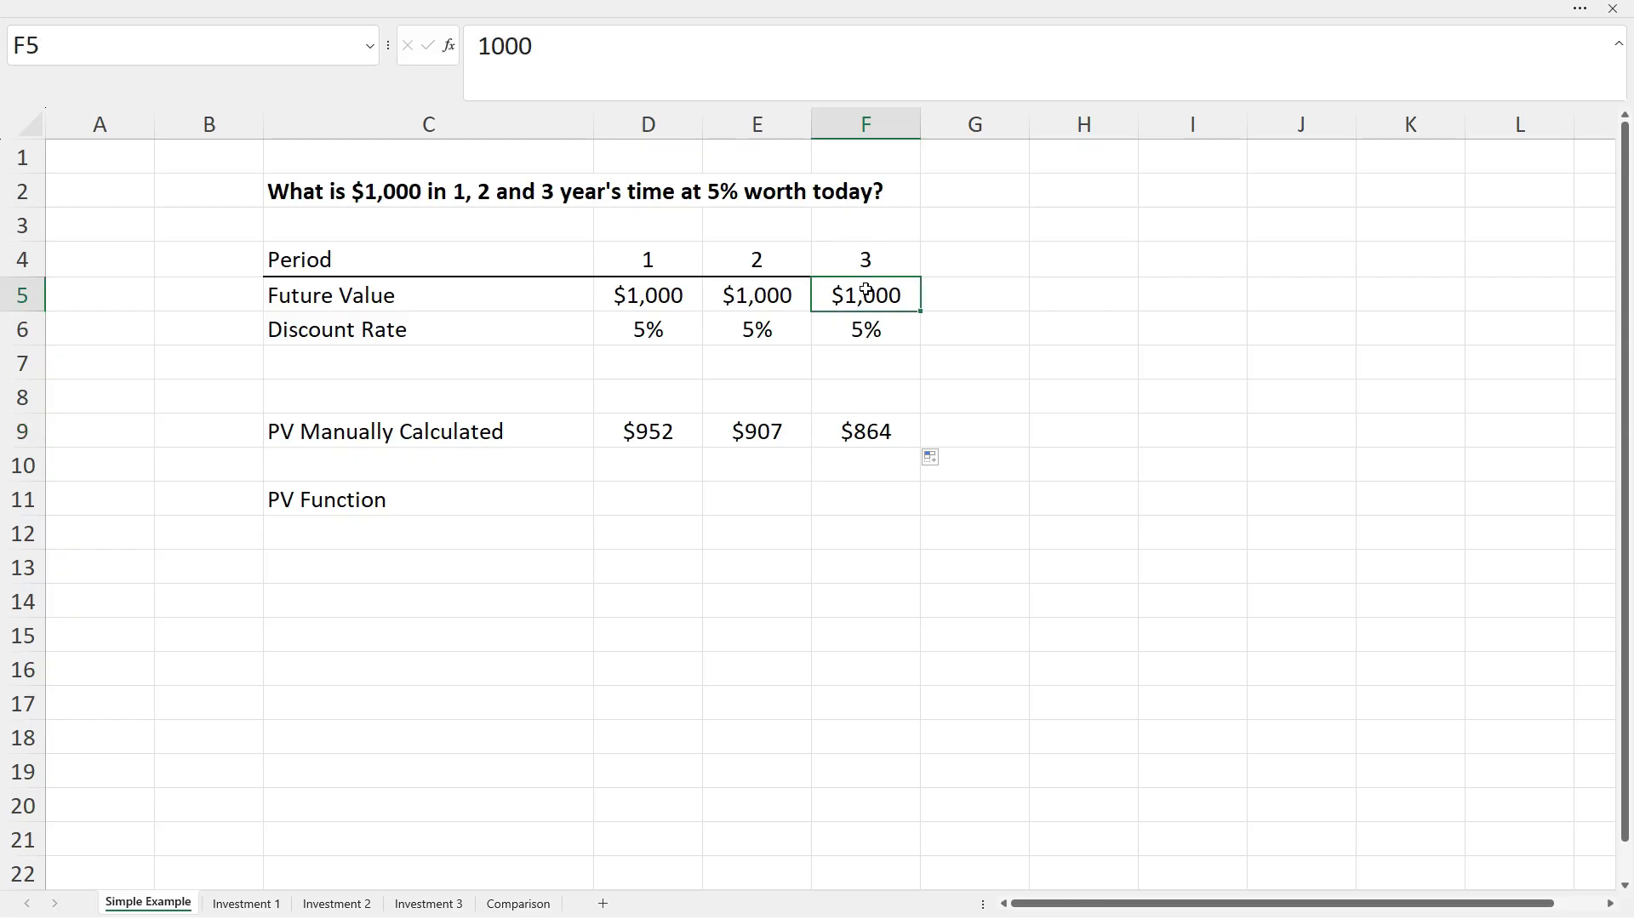
{"action": "left_click", "coordinate": [875, 431]}
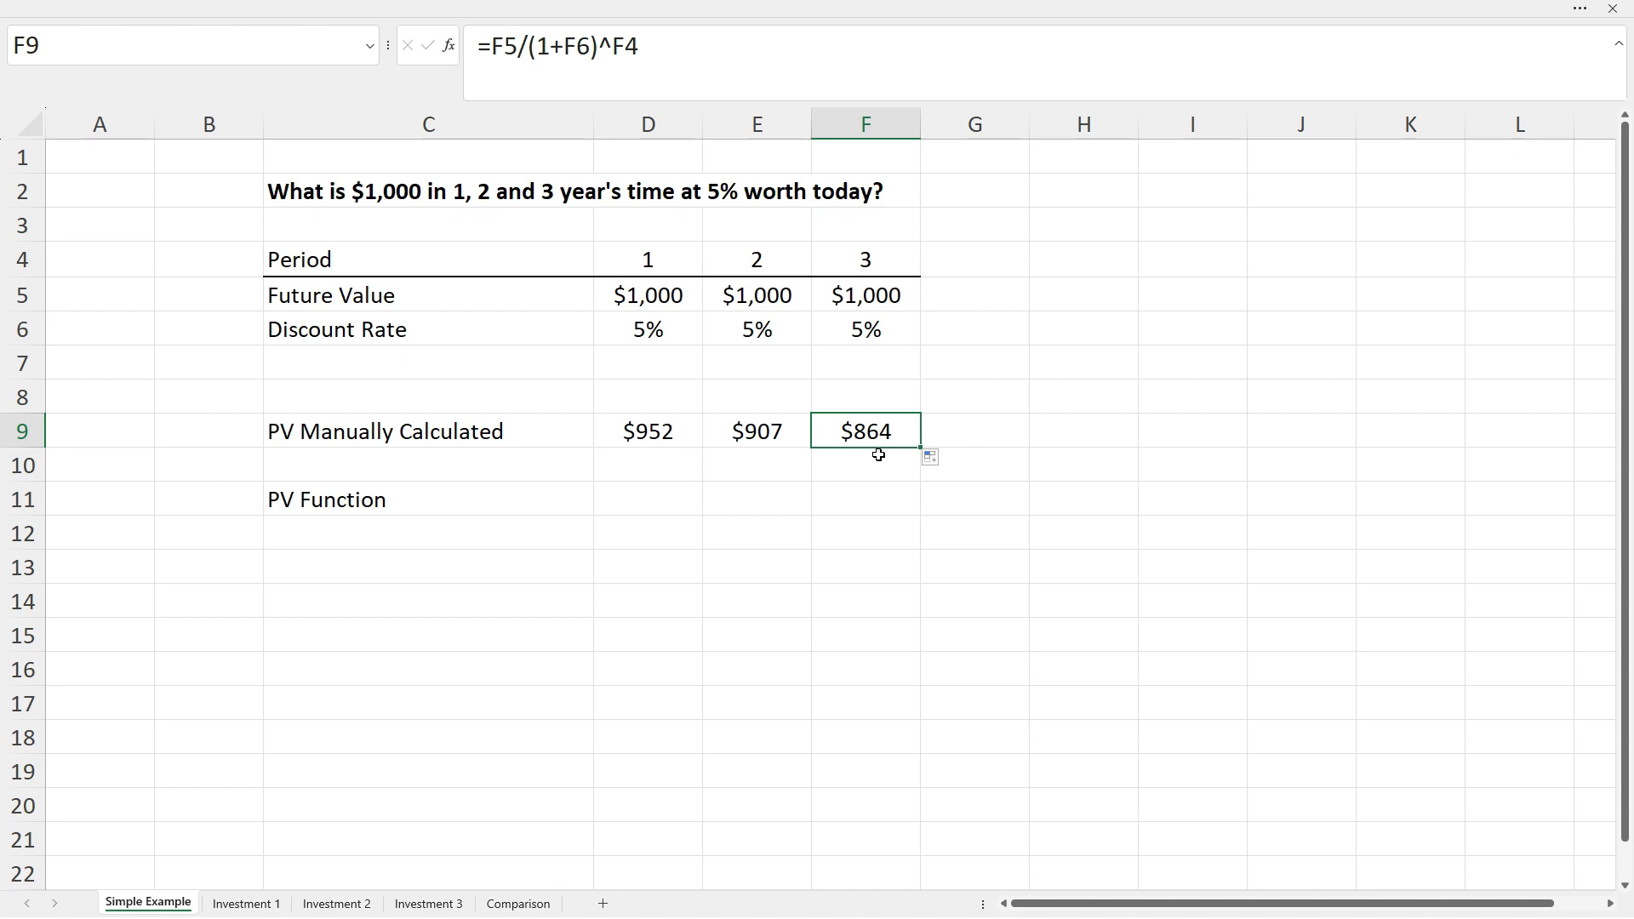
Enter =PV(D6,D4,,D5,0) in D11 for period 1, returning -$952.
{"action": "left_click", "coordinate": [649, 501]}
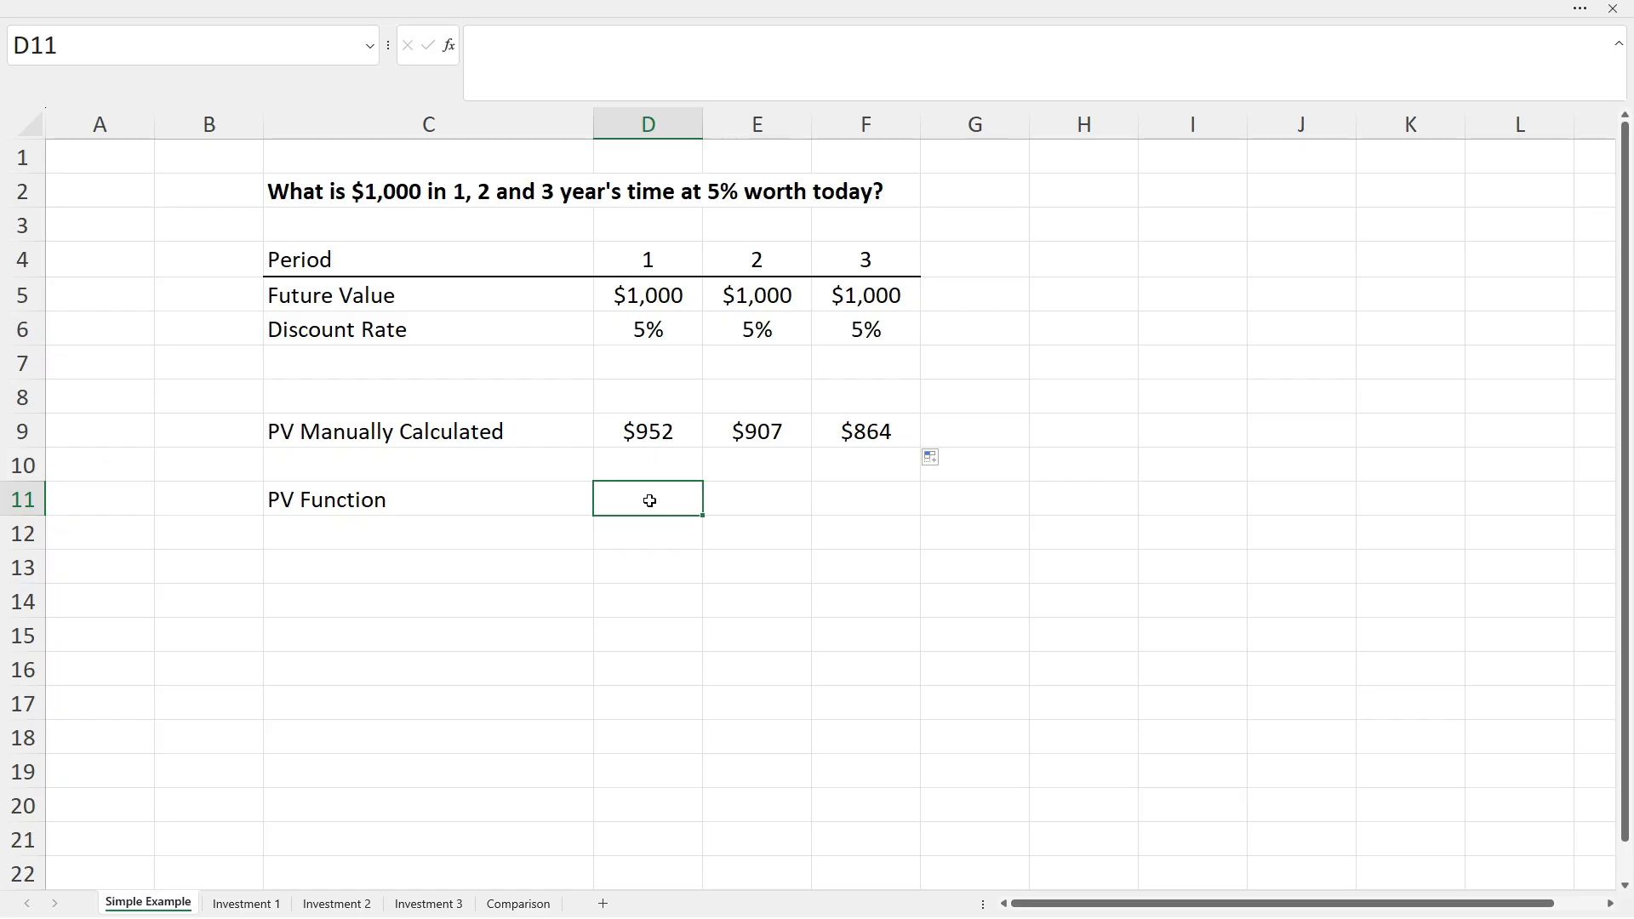
{"action": "type", "text": "=pv("}
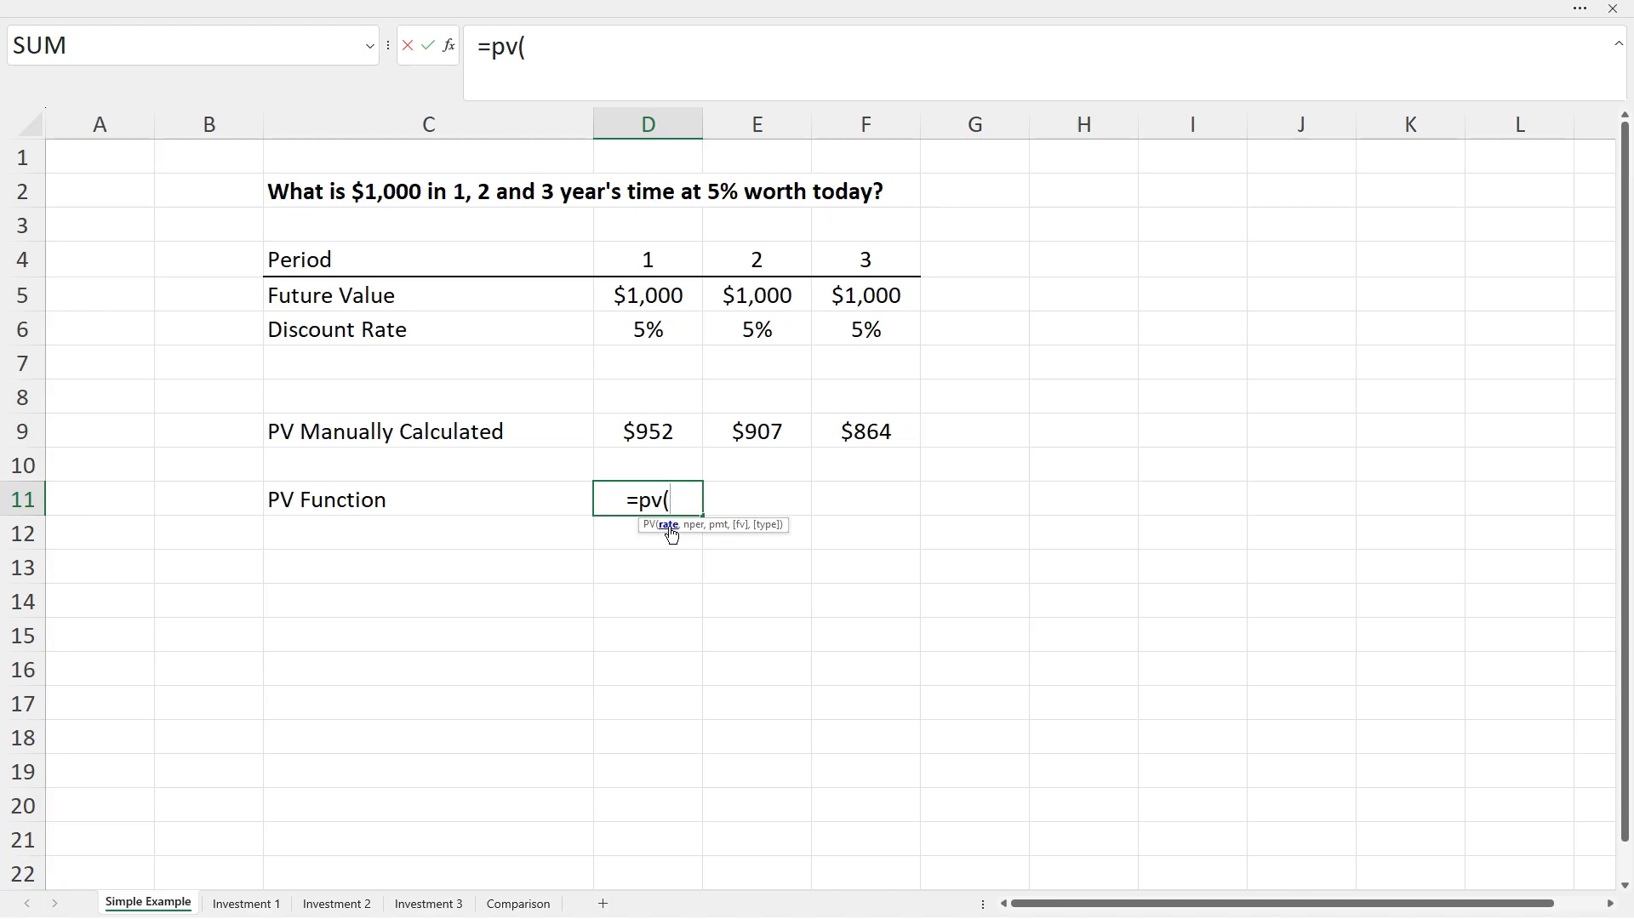
{"action": "left_click", "coordinate": [663, 329]}
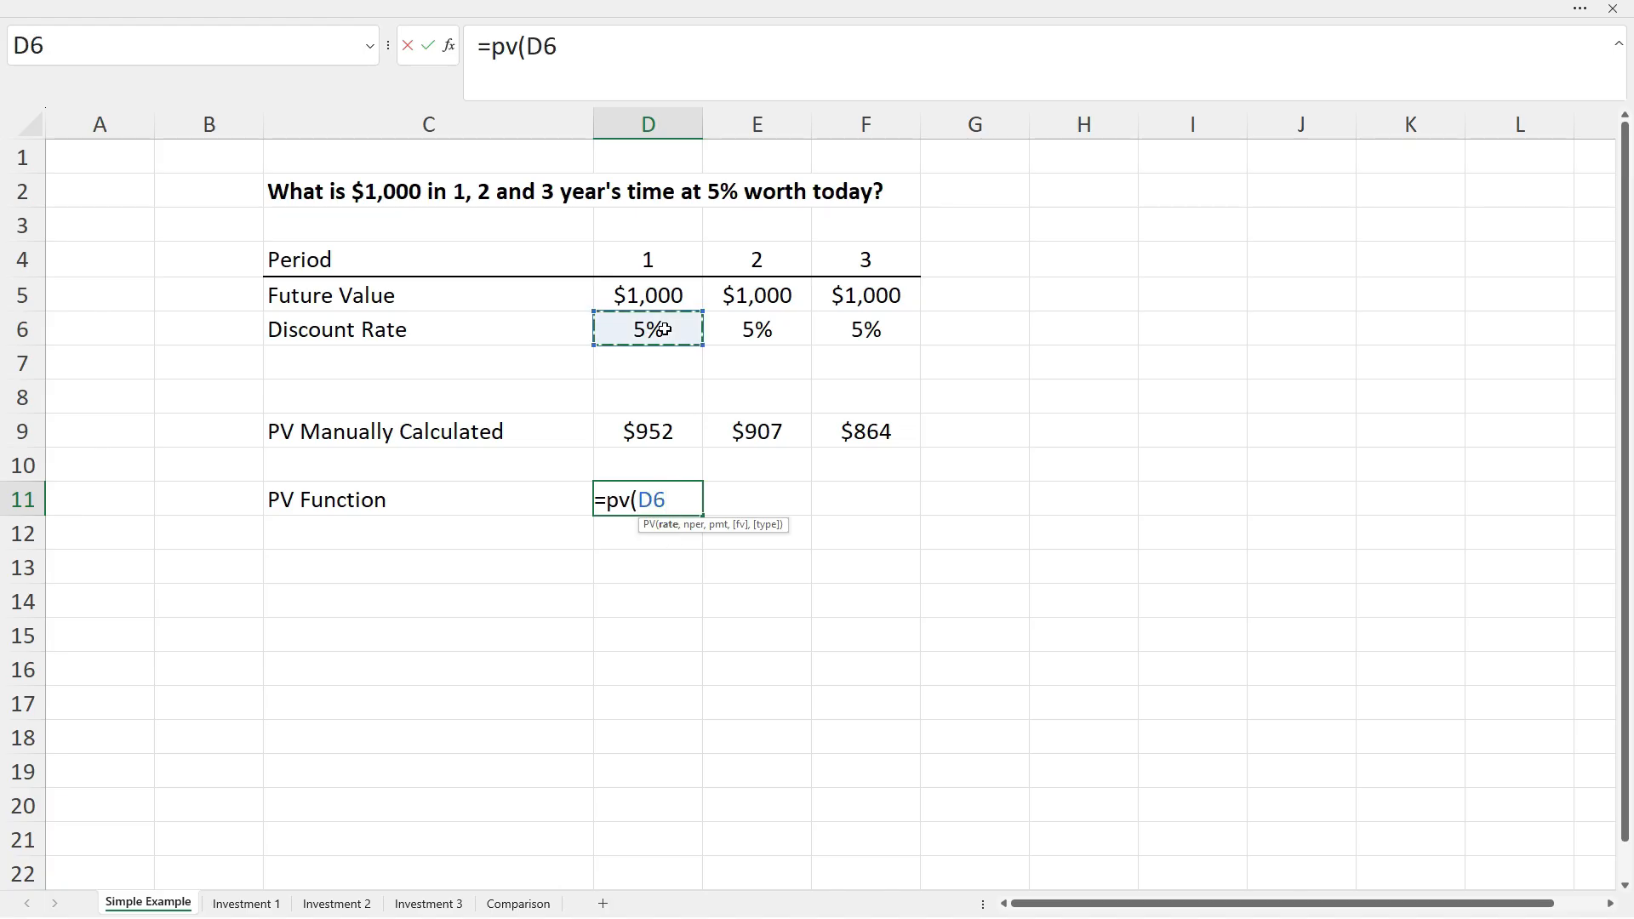
{"action": "type", "text": ","}
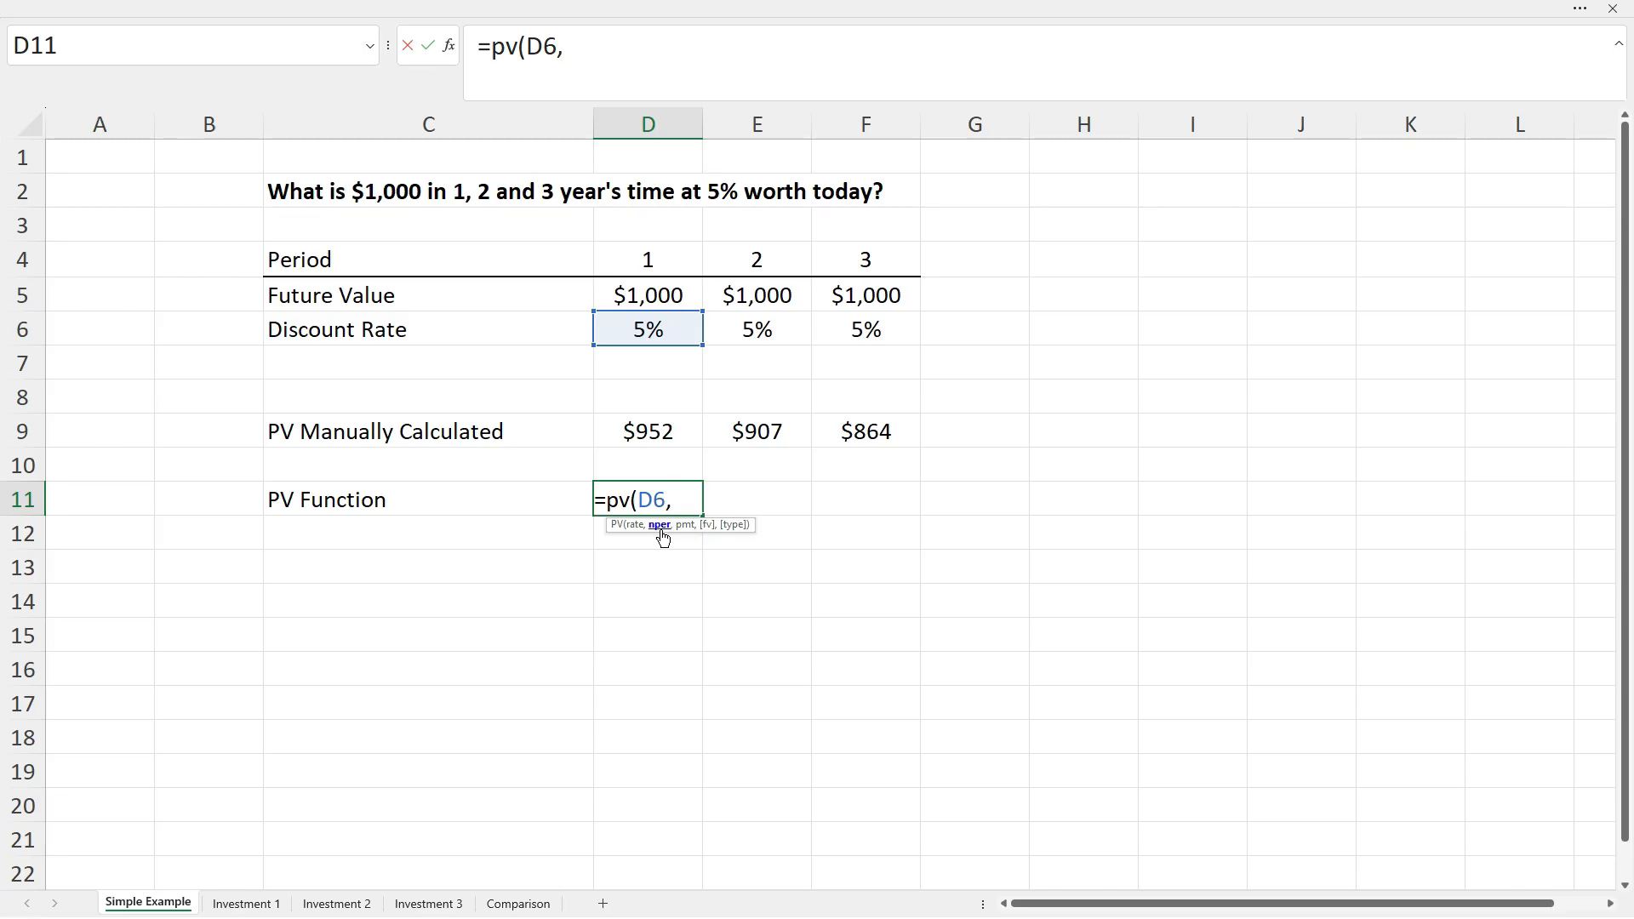
{"action": "left_click", "coordinate": [660, 266]}
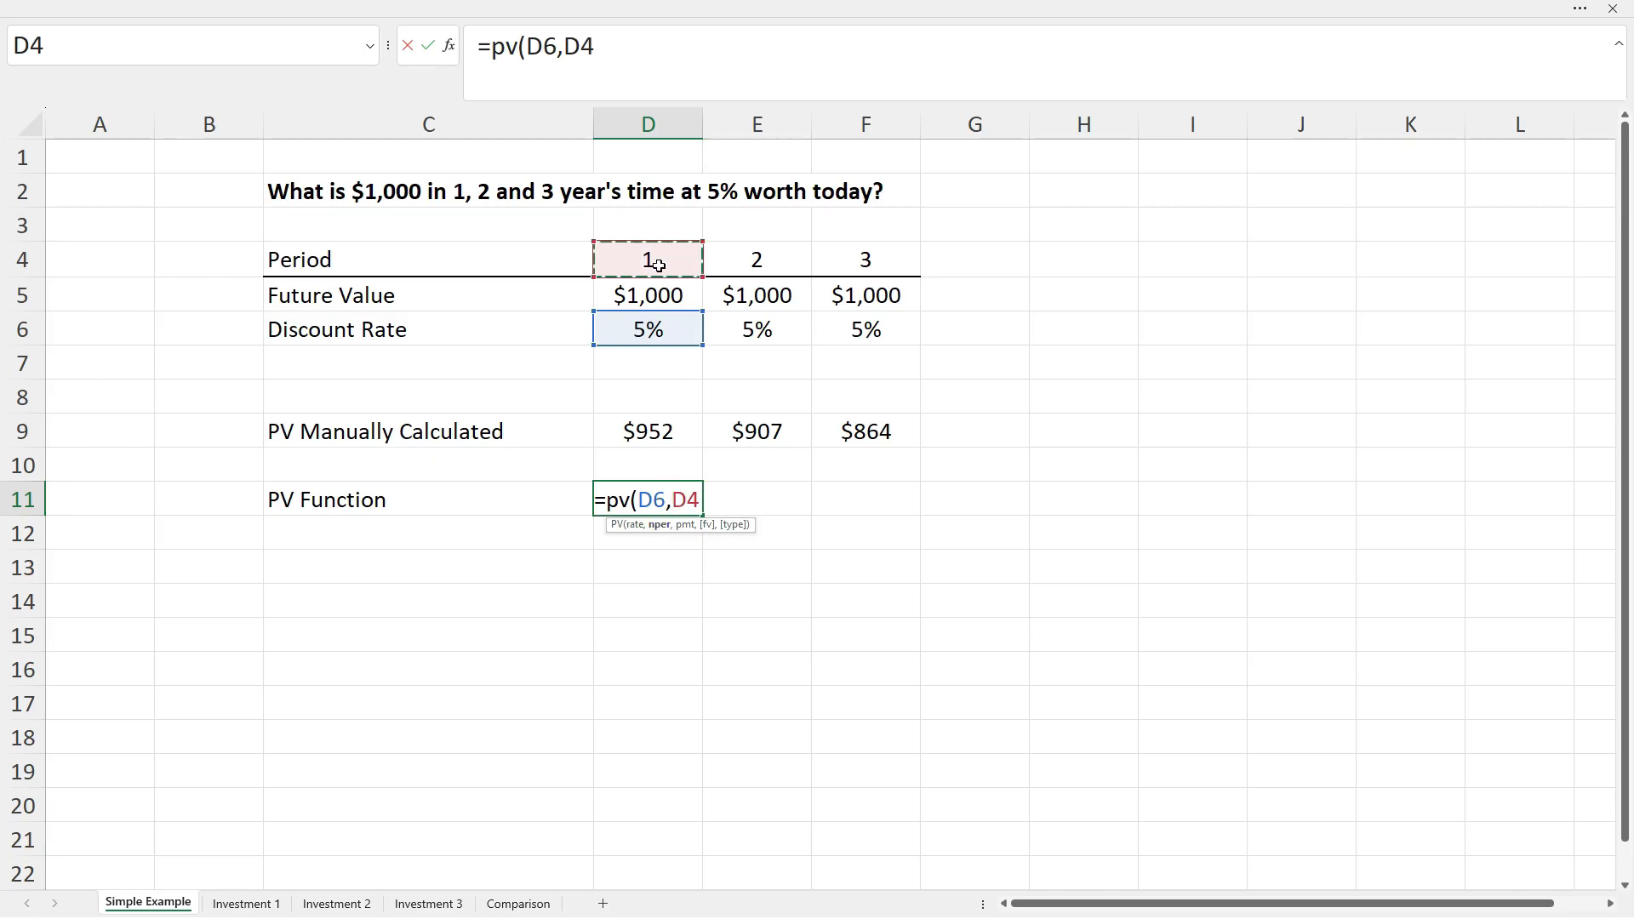
{"action": "type", "text": ","}
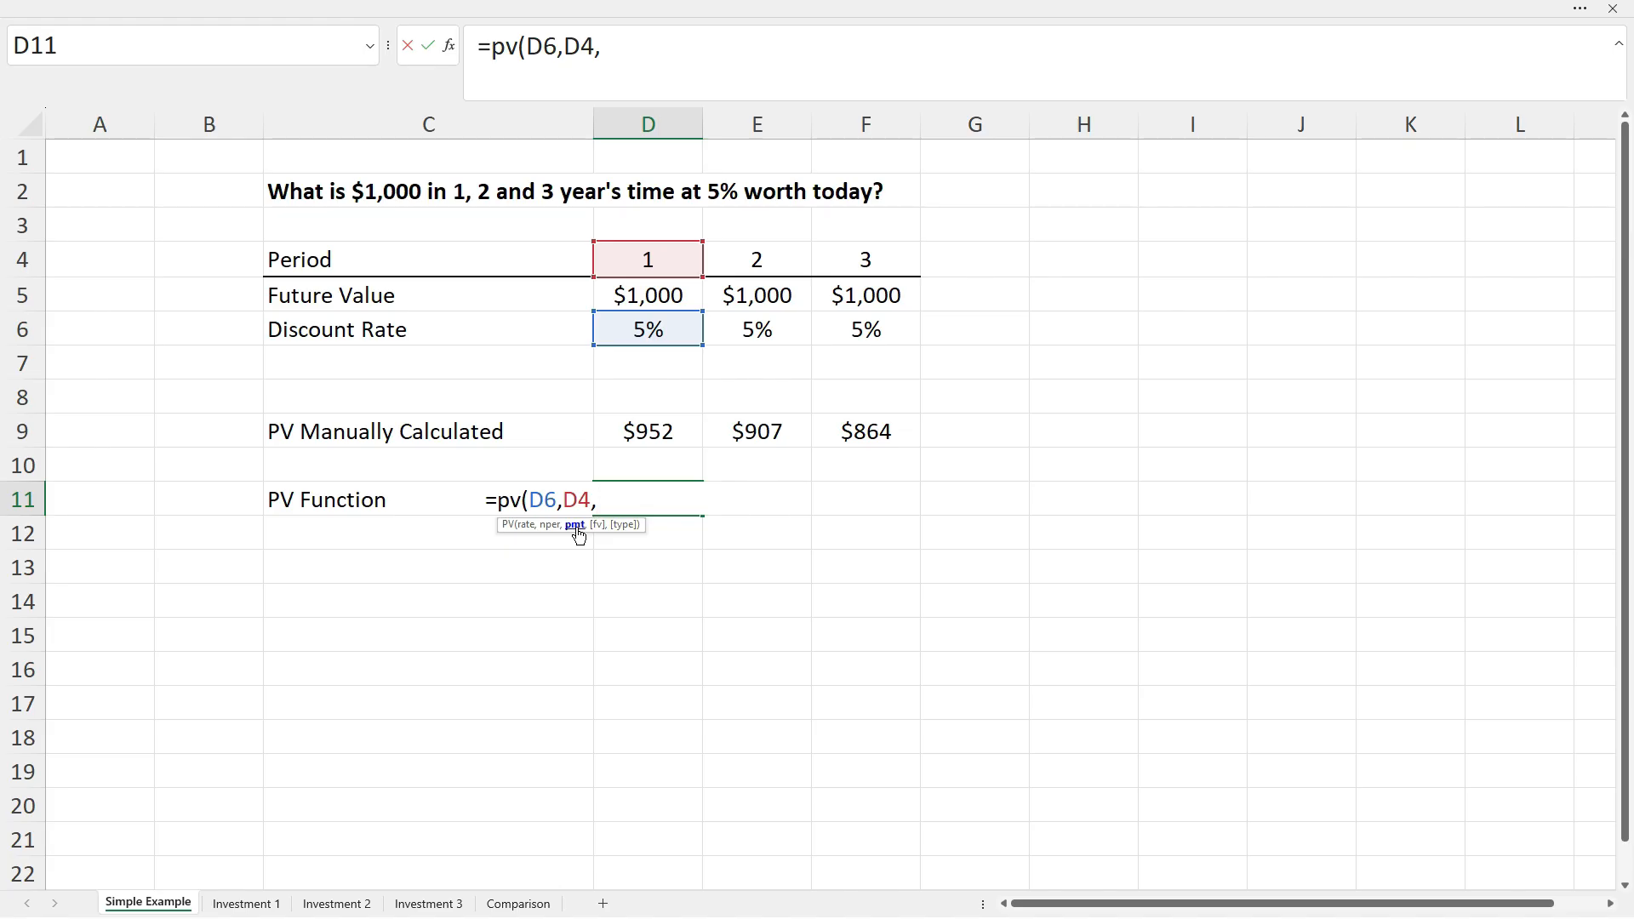
{"action": "type", "text": ","}
{"action": "left_click", "coordinate": [661, 297]}
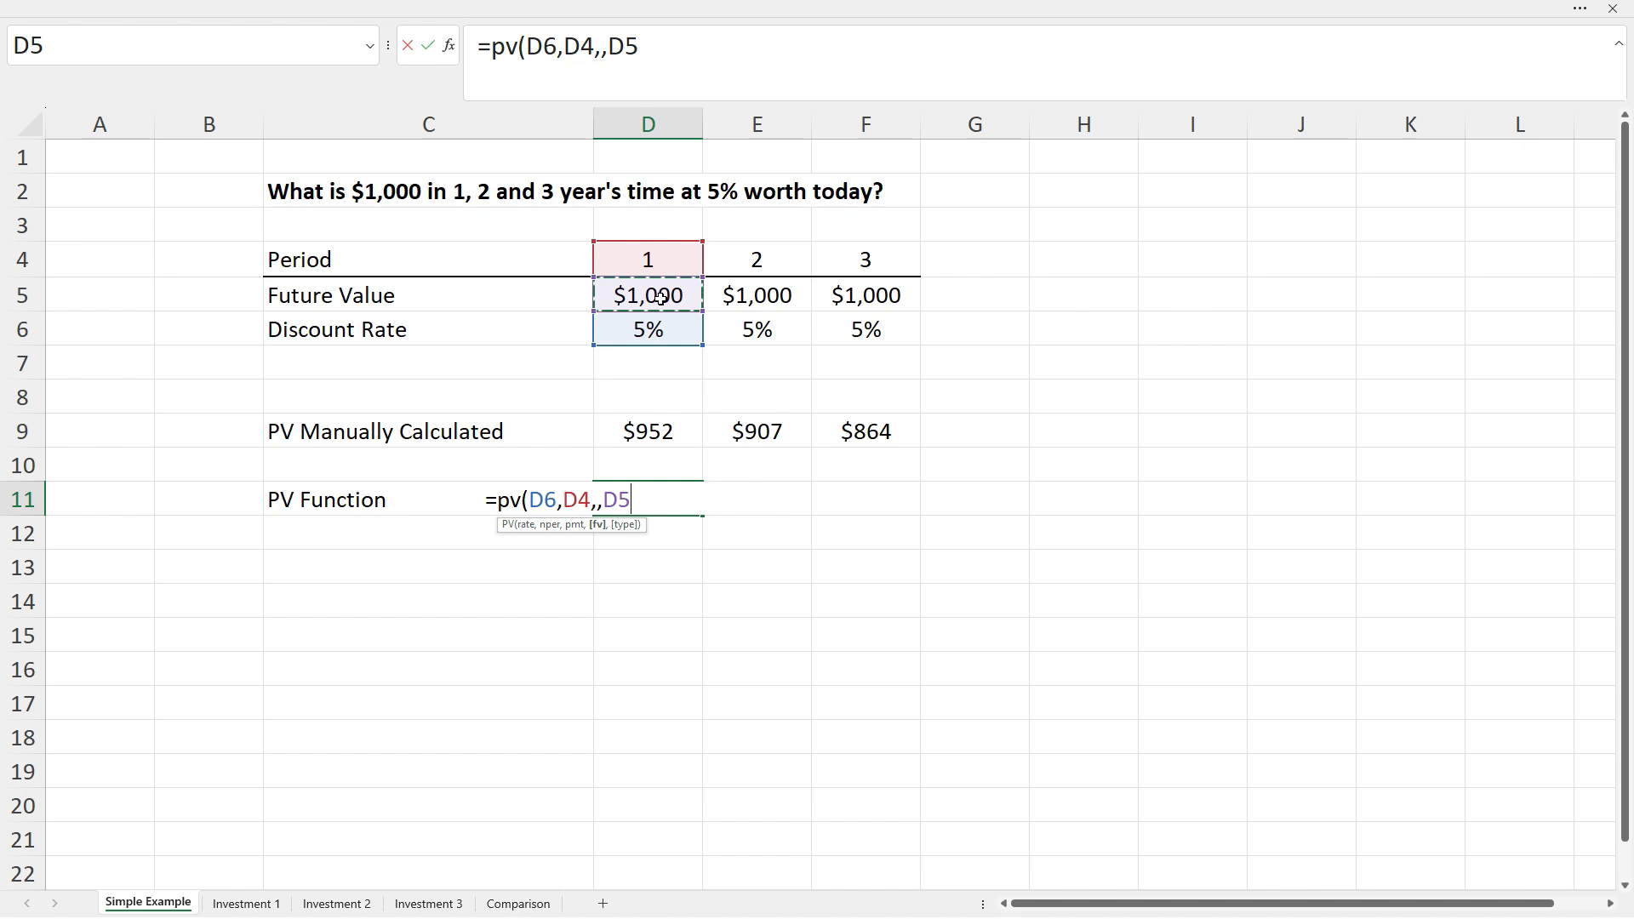
{"action": "type", "text": ","}
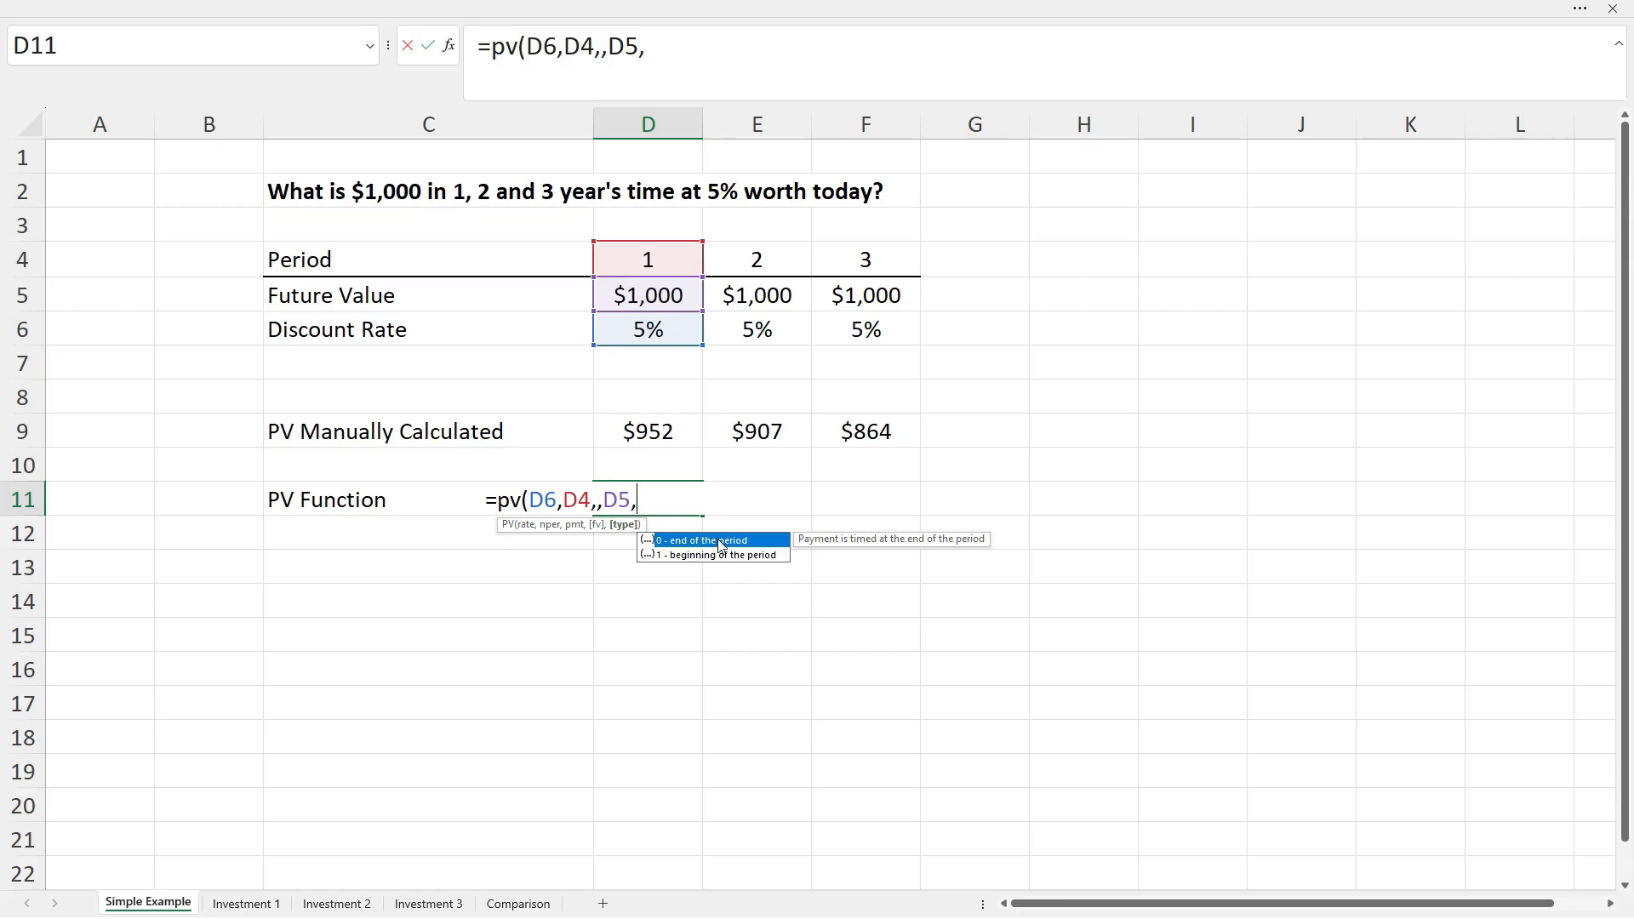
{"action": "type", "text": "0)"}
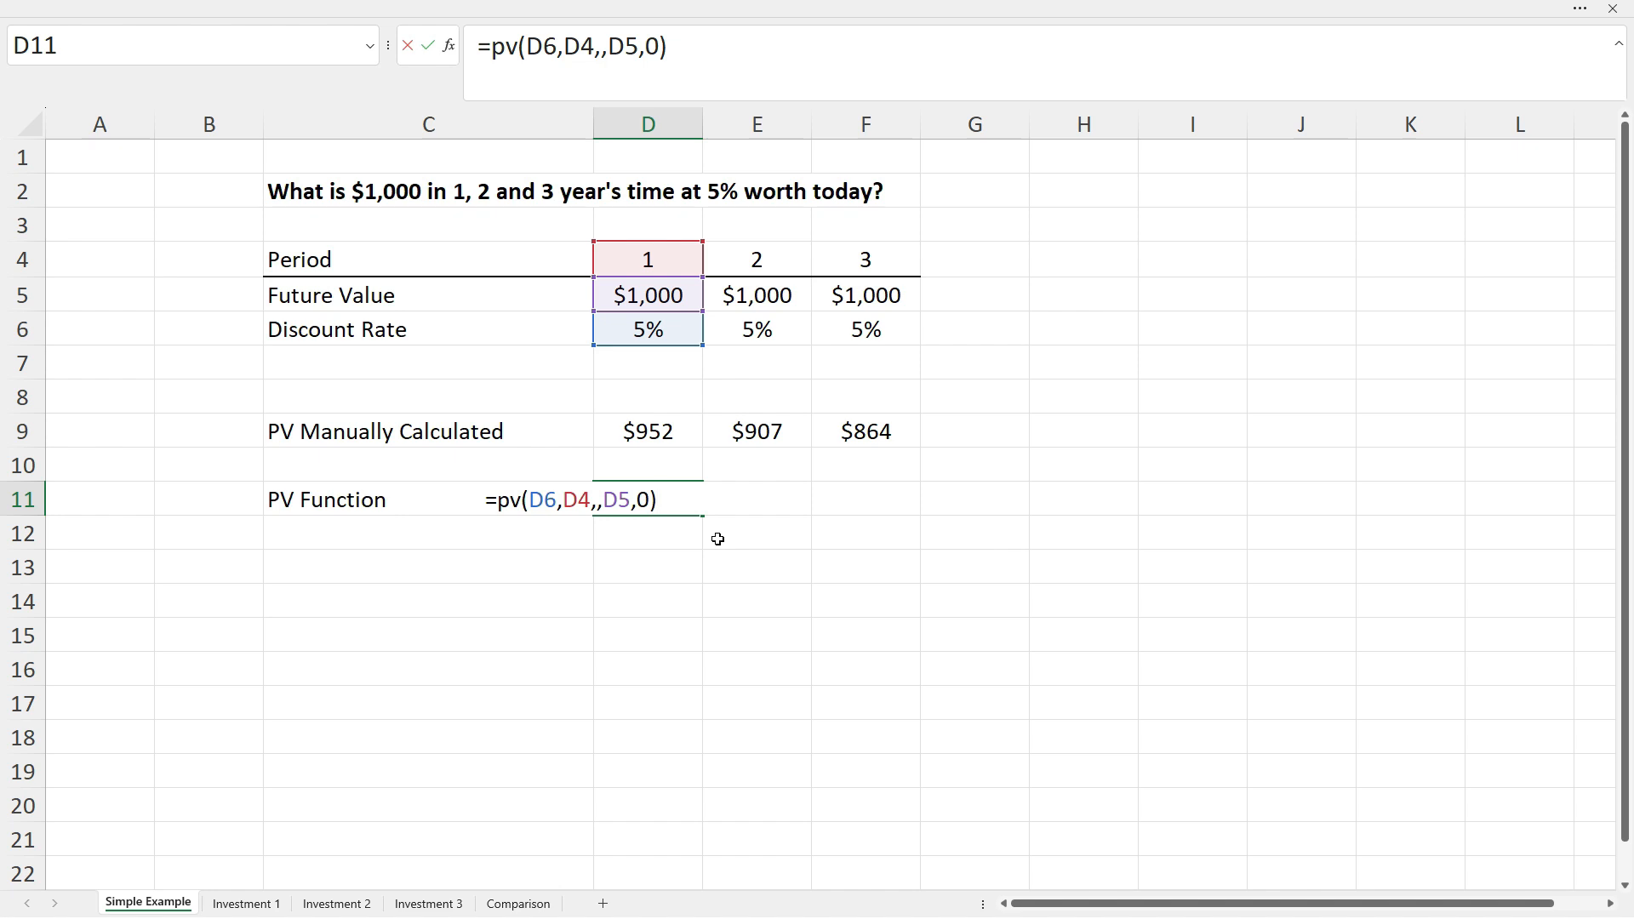
{"action": "key", "text": "Return"}
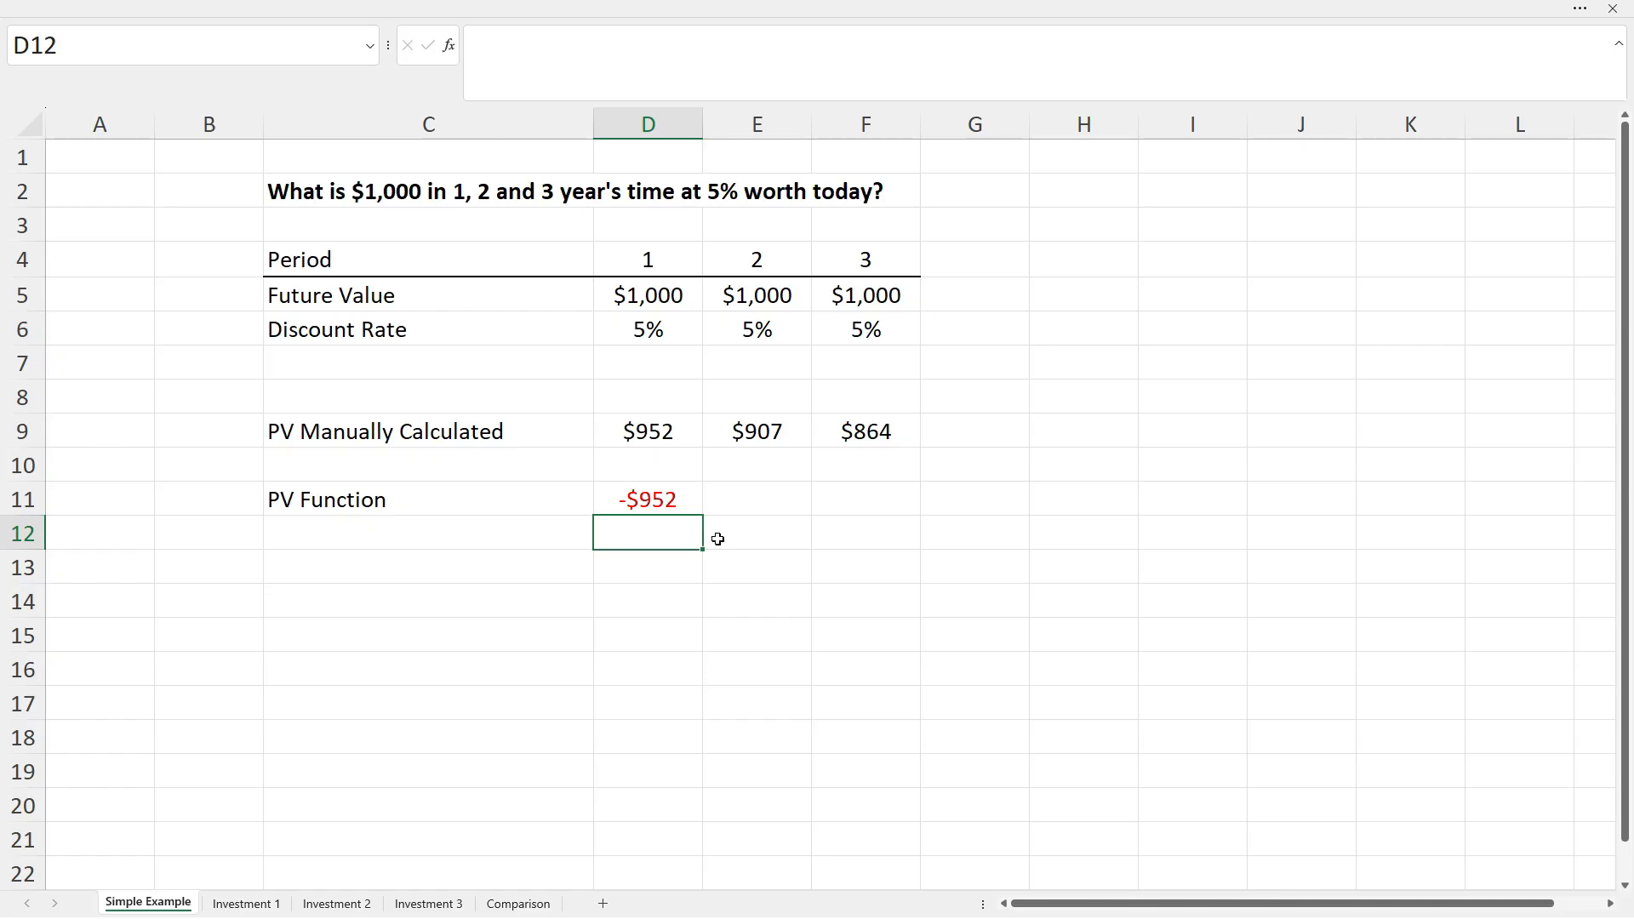
{"action": "key", "text": "Up"}
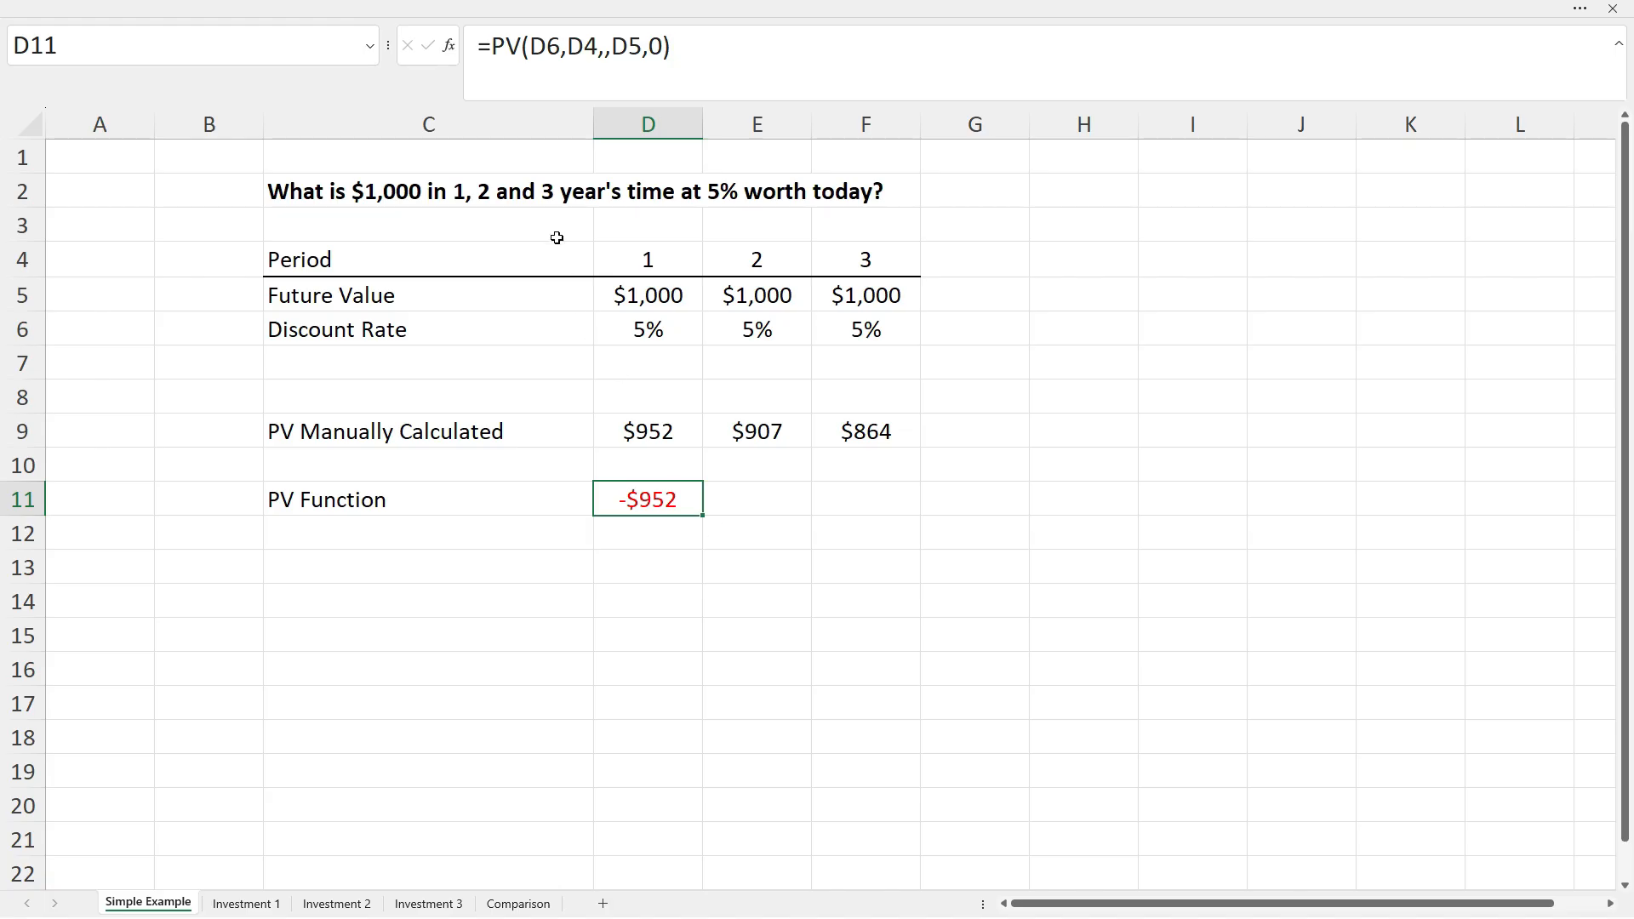
Change D11's formula to =-PV(D6,D4,,D5,0) so it shows a positive $952.
{"action": "left_click", "coordinate": [492, 46]}
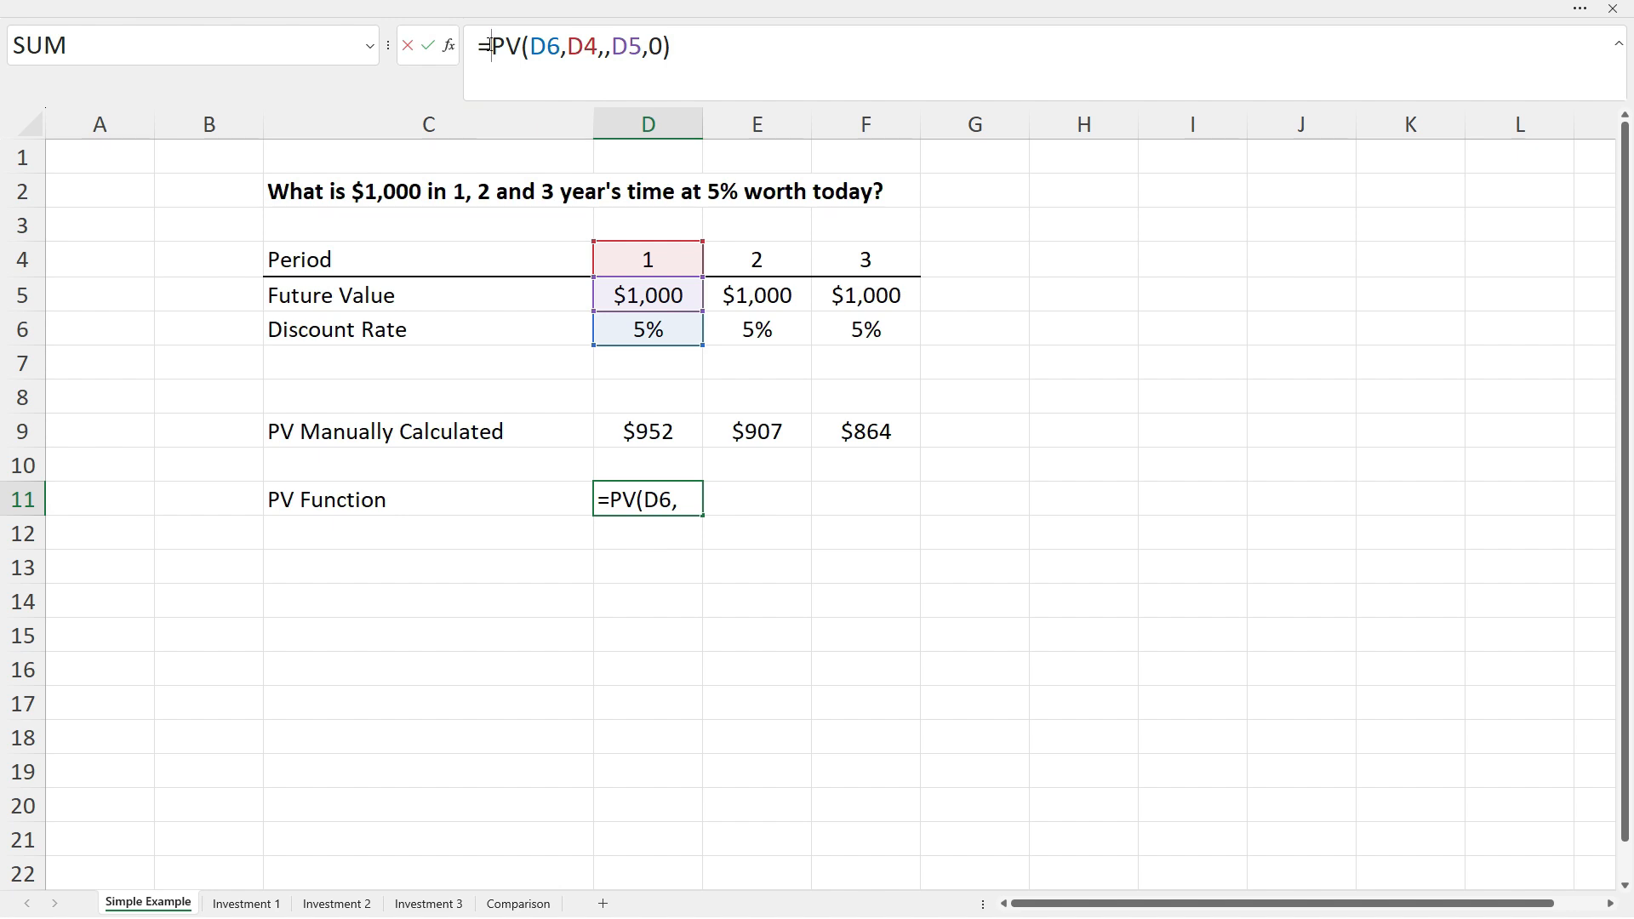
{"action": "type", "text": "-"}
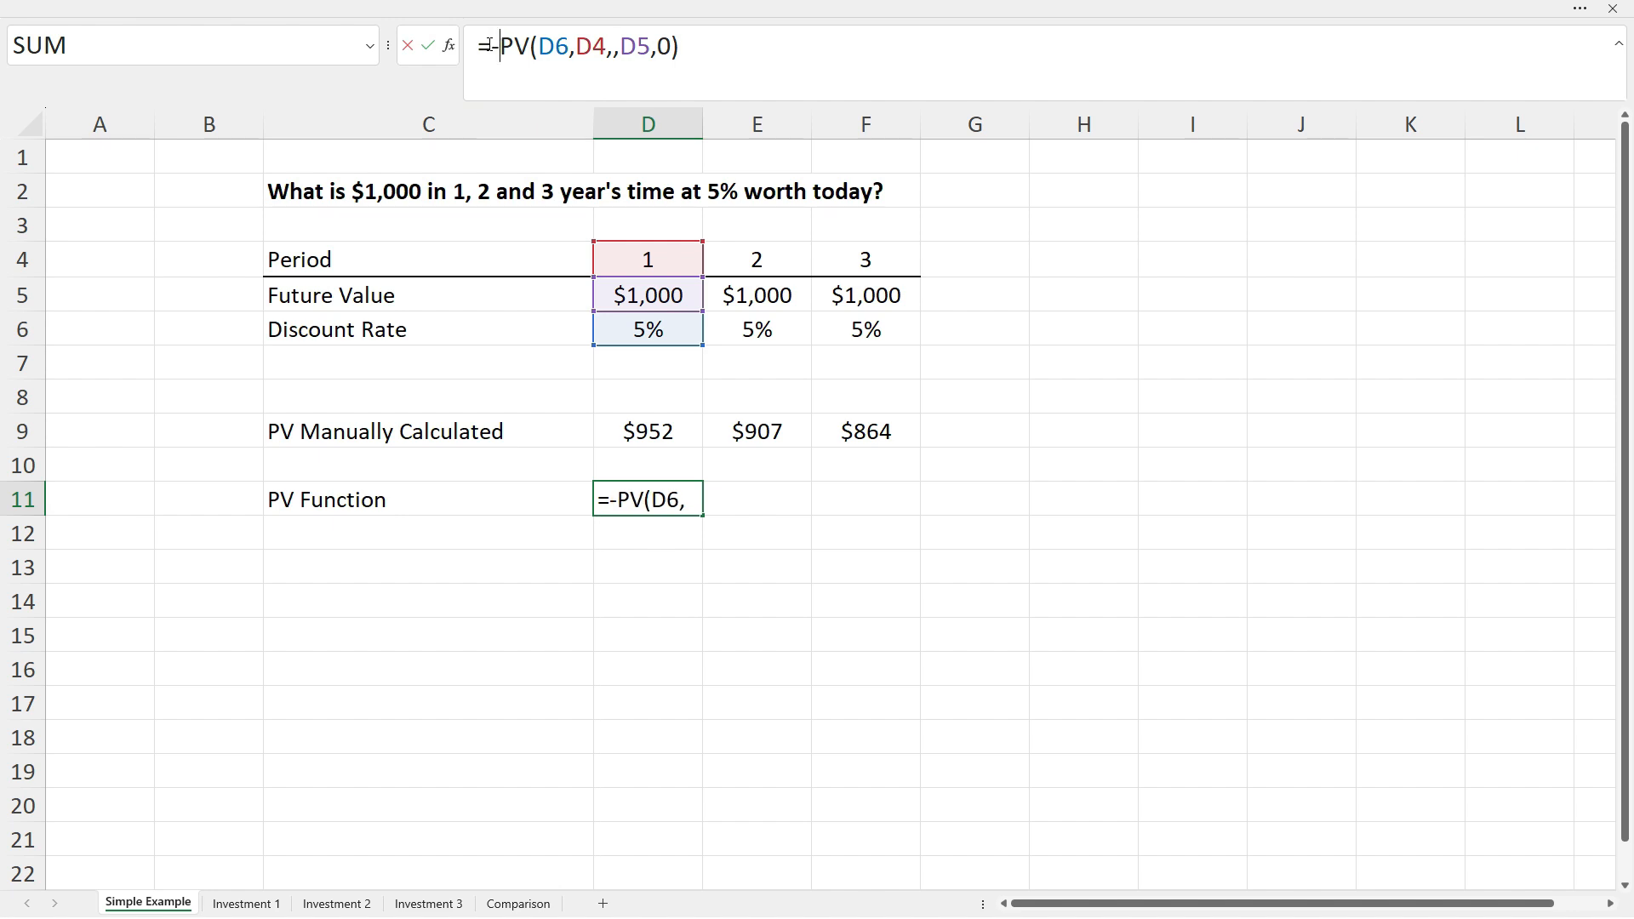
{"action": "key", "text": "Return"}
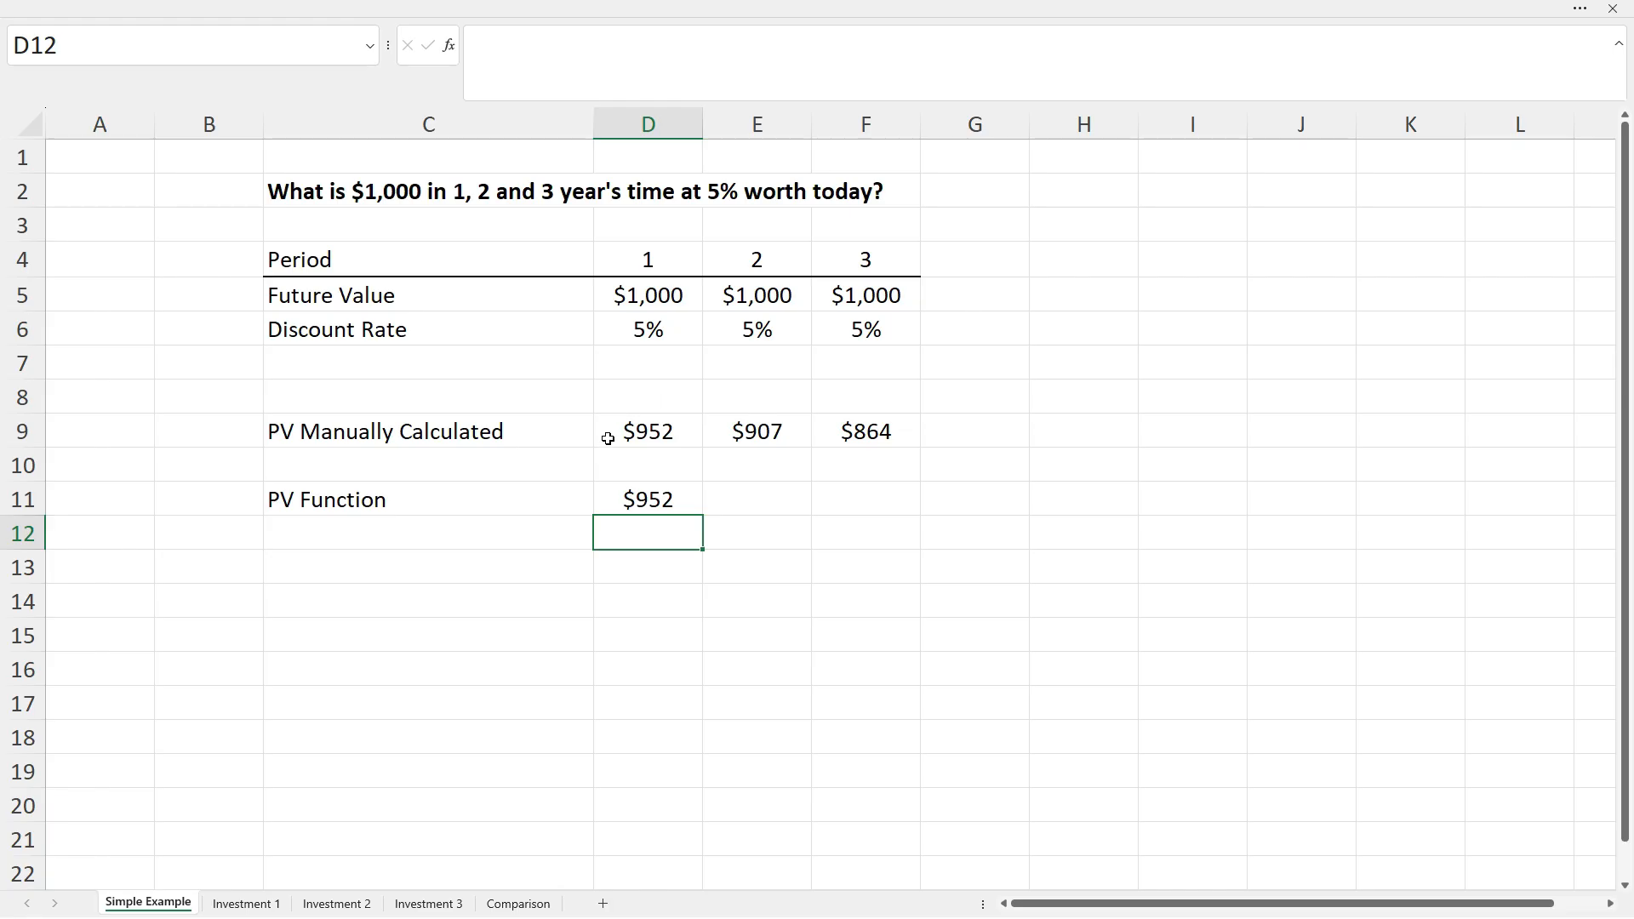
{"action": "left_click", "coordinate": [687, 501]}
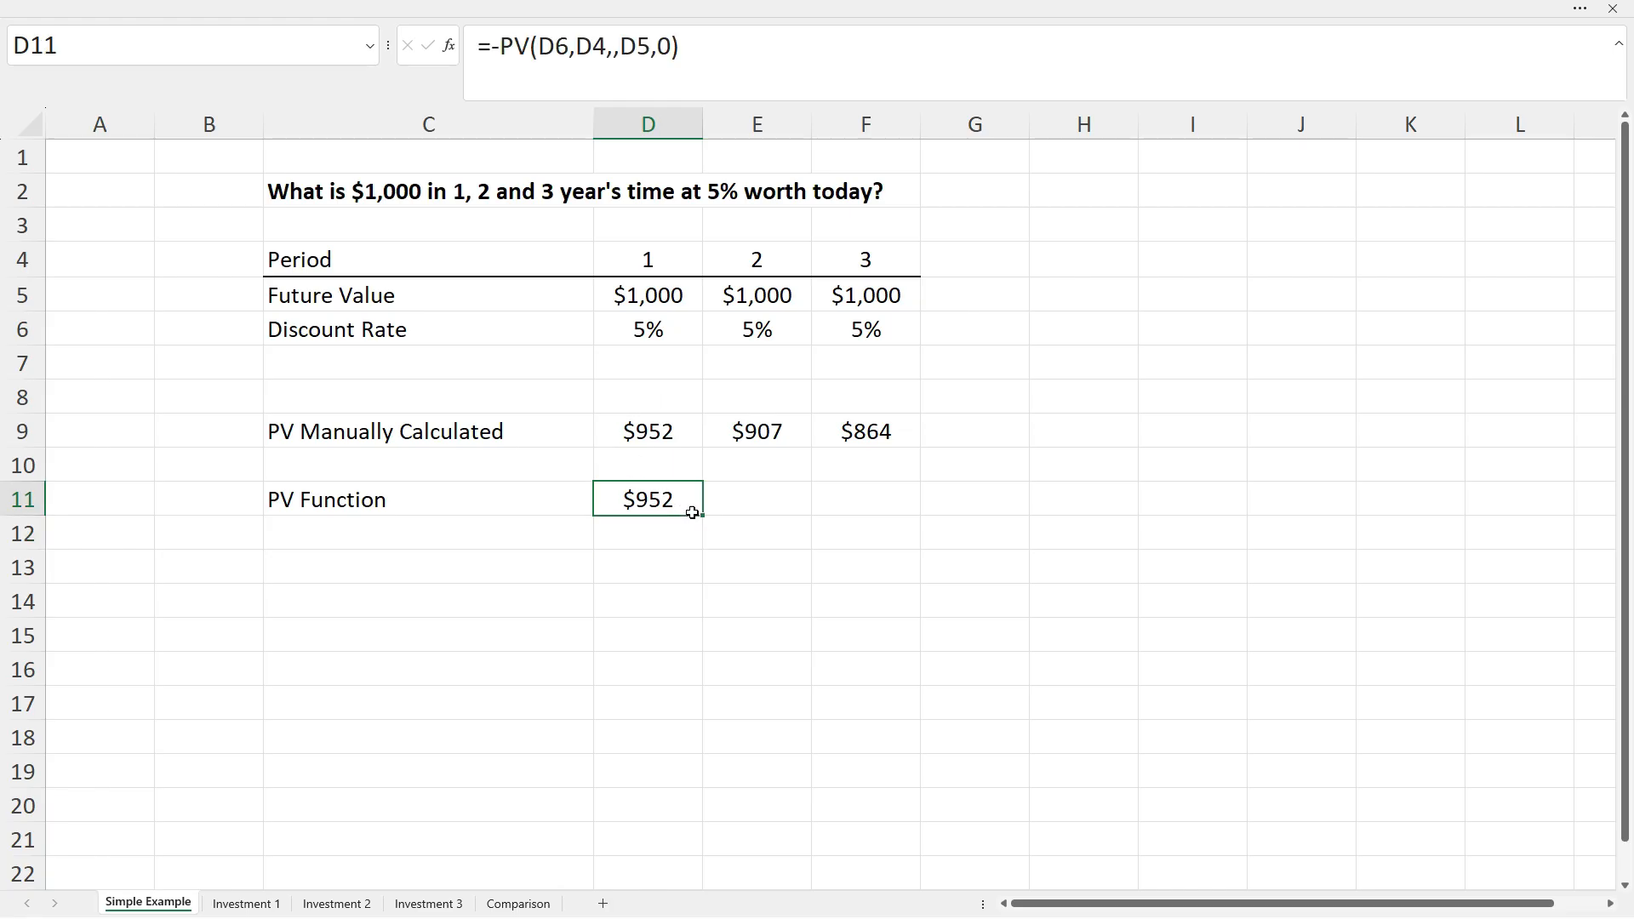
Copy the negated PV formula into E11 and F11, returning $907 and $864.
{"action": "left_click_drag", "start_coordinate": [705, 519], "coordinate": [810, 514]}
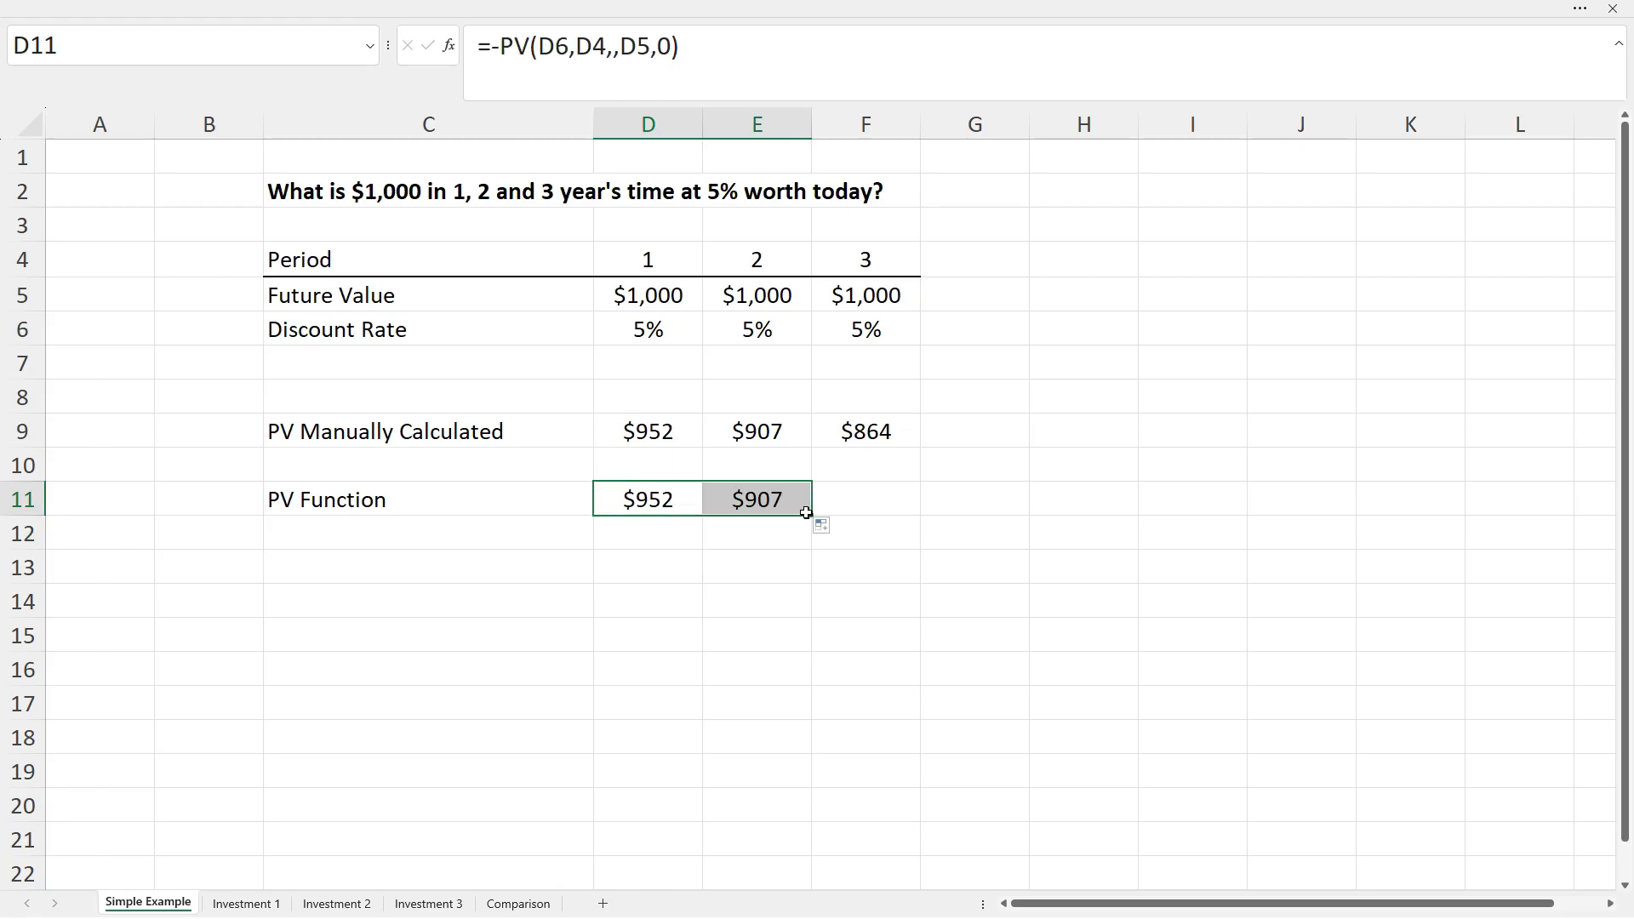
{"action": "left_click", "coordinate": [758, 500]}
{"action": "left_click", "coordinate": [717, 51]}
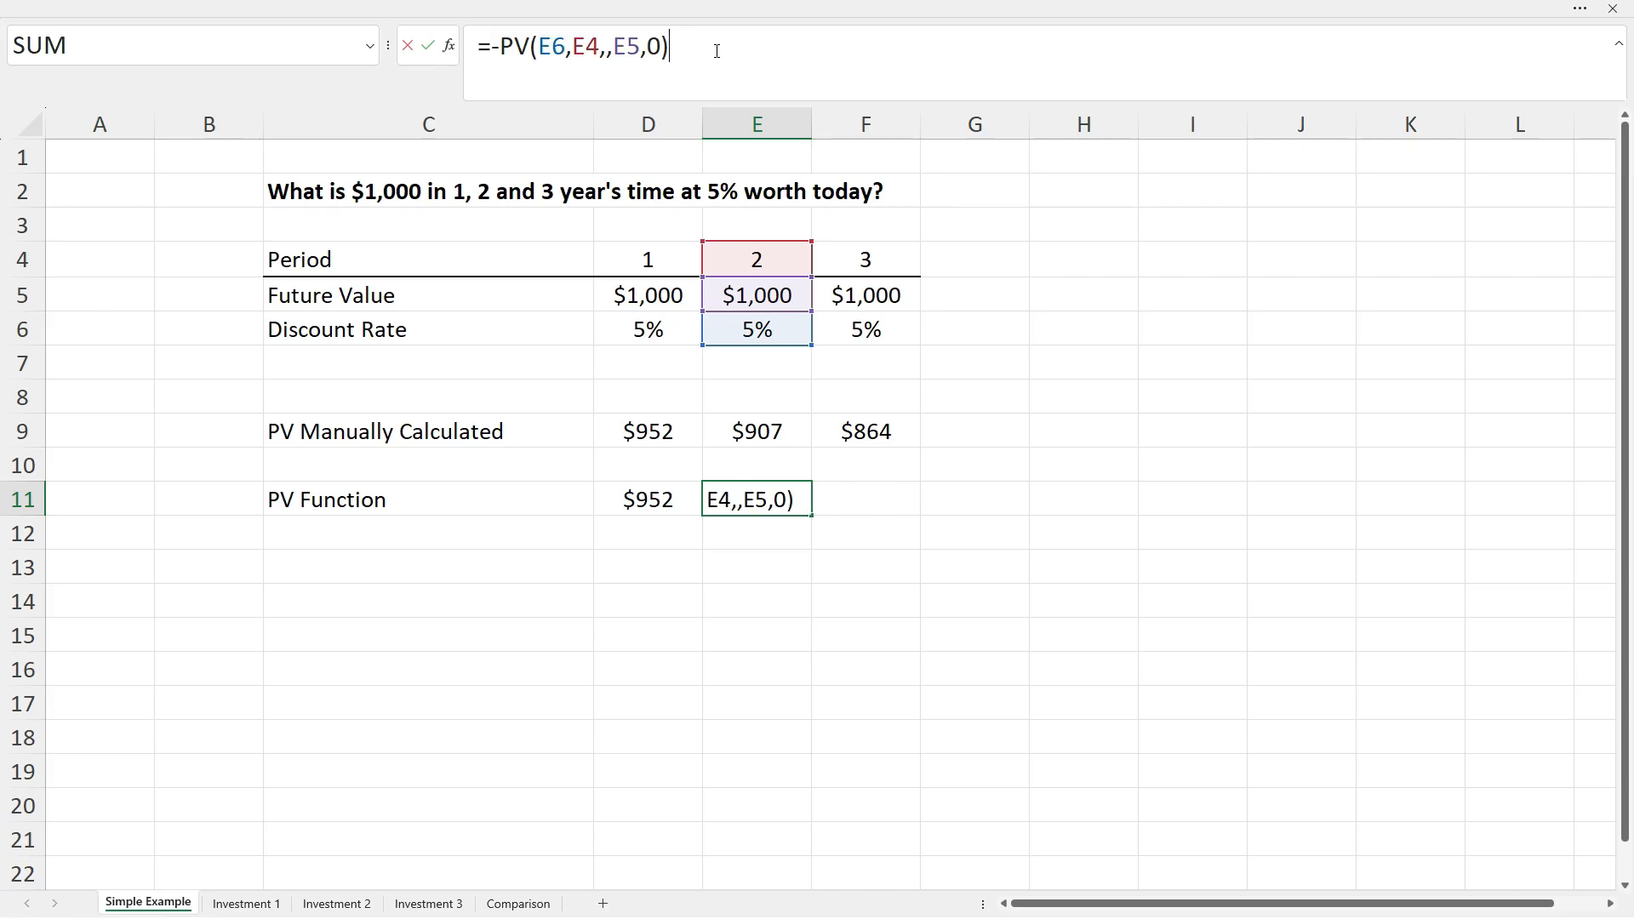
{"action": "key", "text": "Escape"}
{"action": "left_click_drag", "start_coordinate": [813, 516], "coordinate": [872, 518]}
{"action": "left_click", "coordinate": [868, 509]}
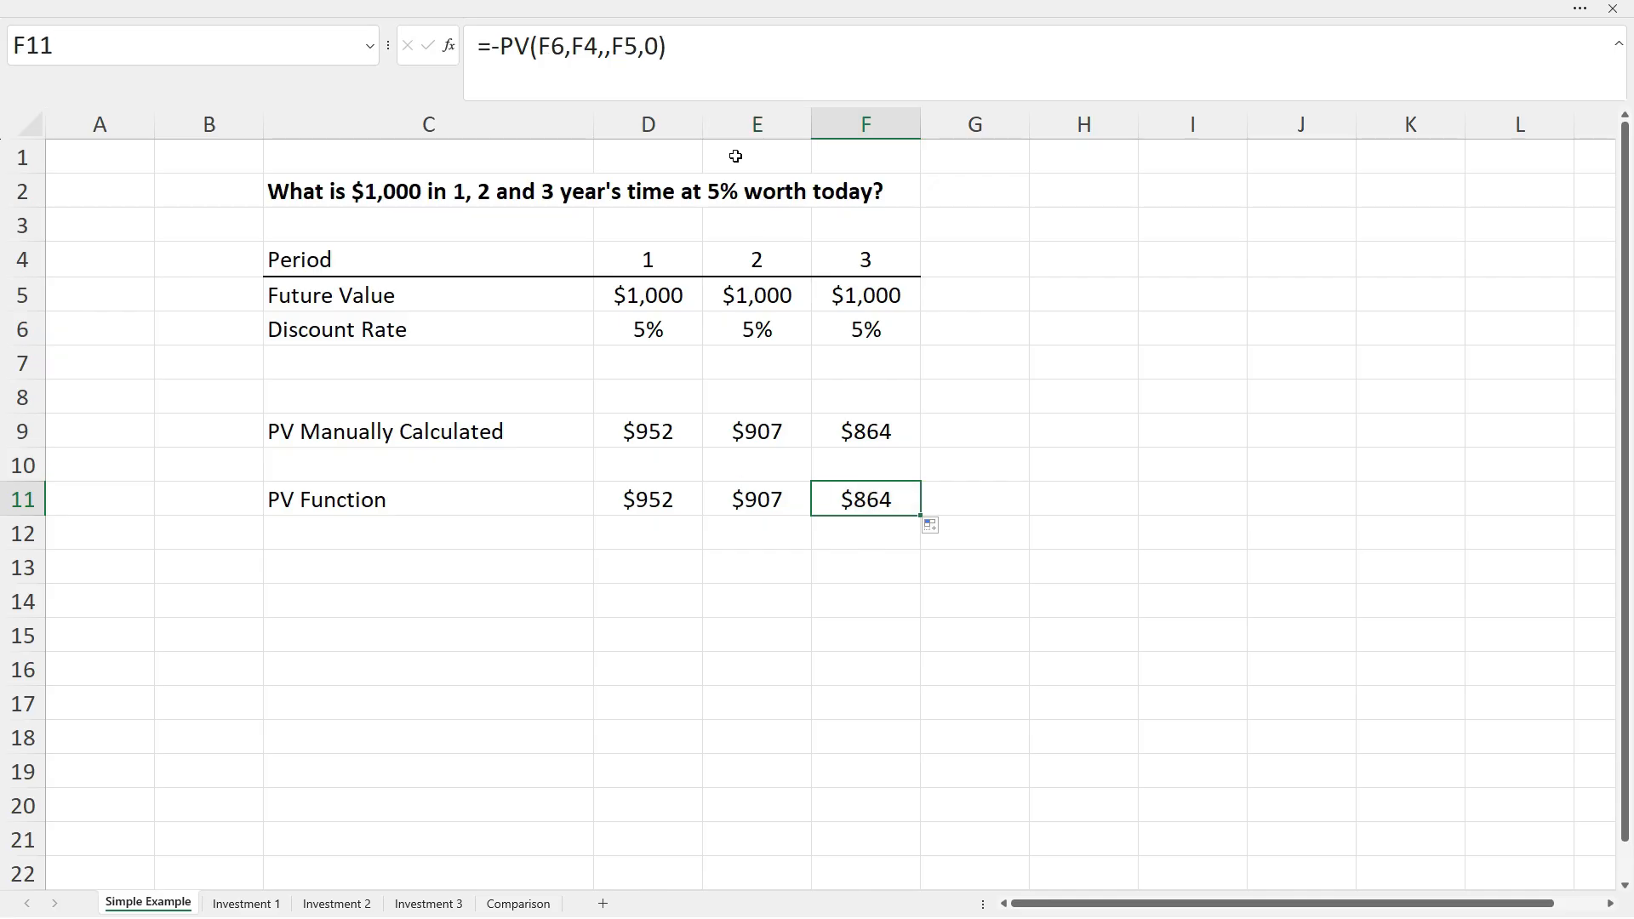
{"action": "left_click", "coordinate": [706, 51]}
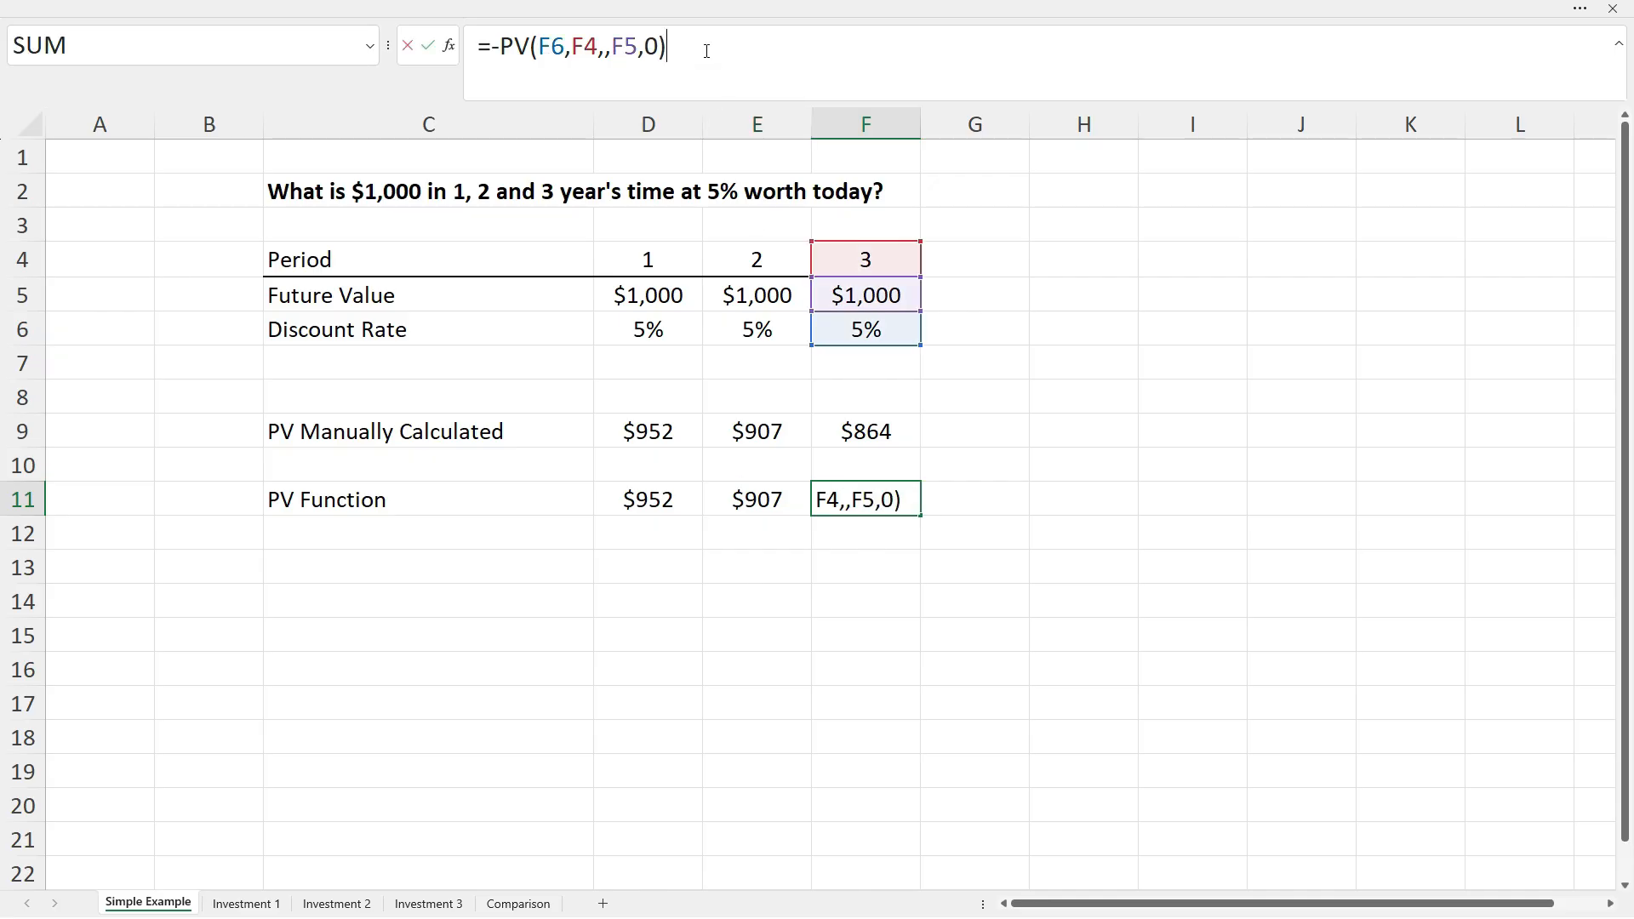
{"action": "key", "text": "Escape"}
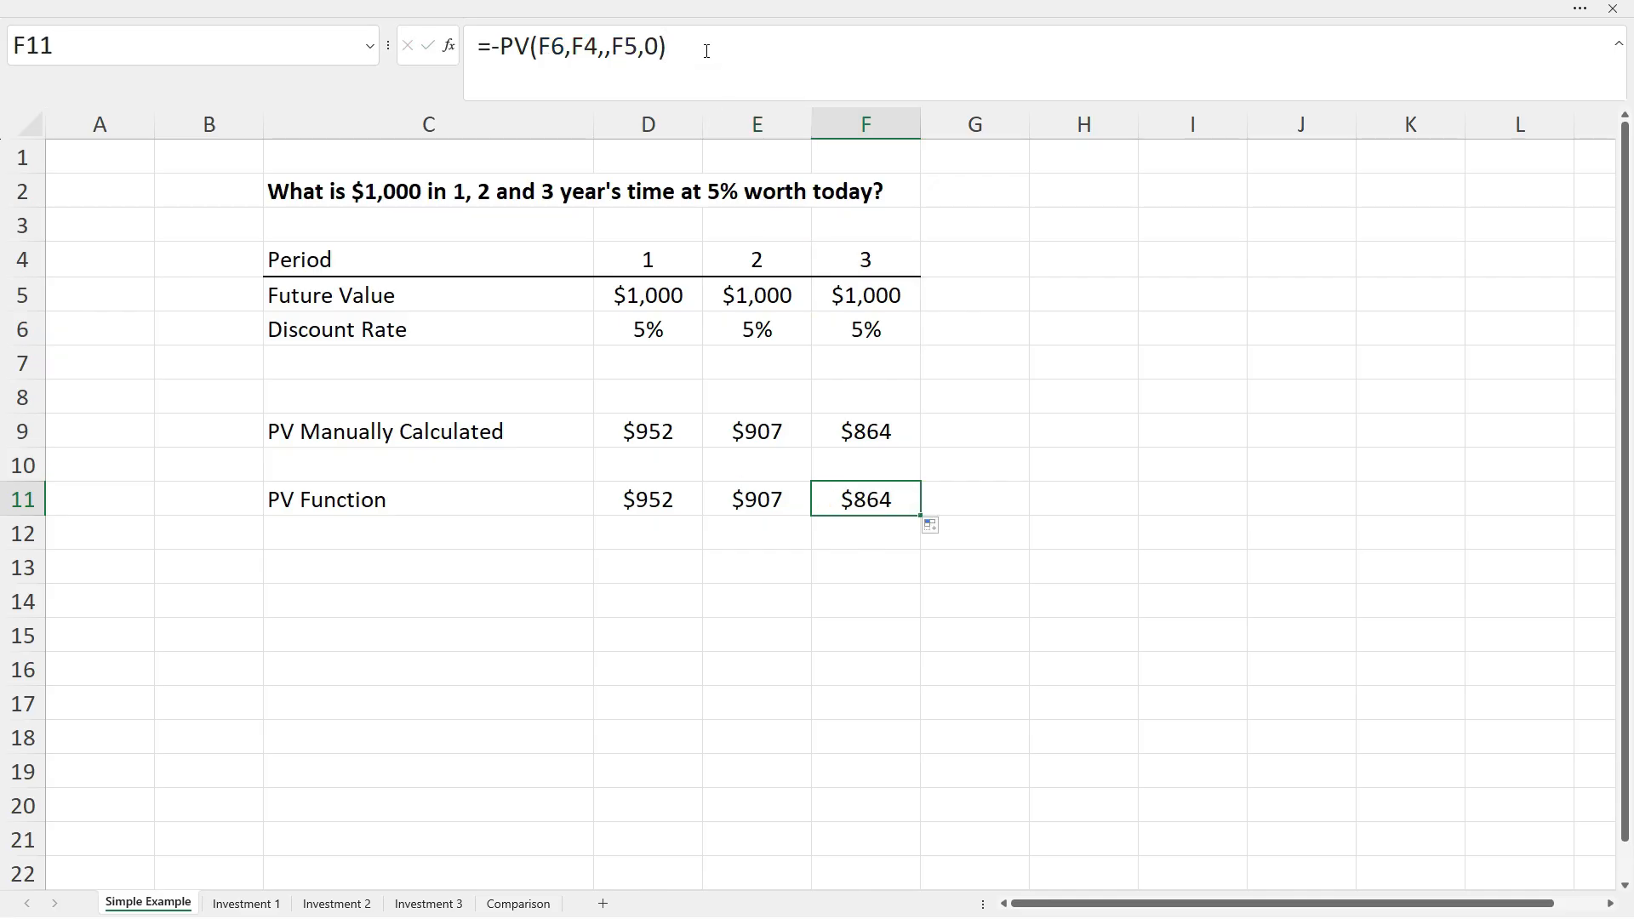
{"action": "left_click", "coordinate": [872, 542]}
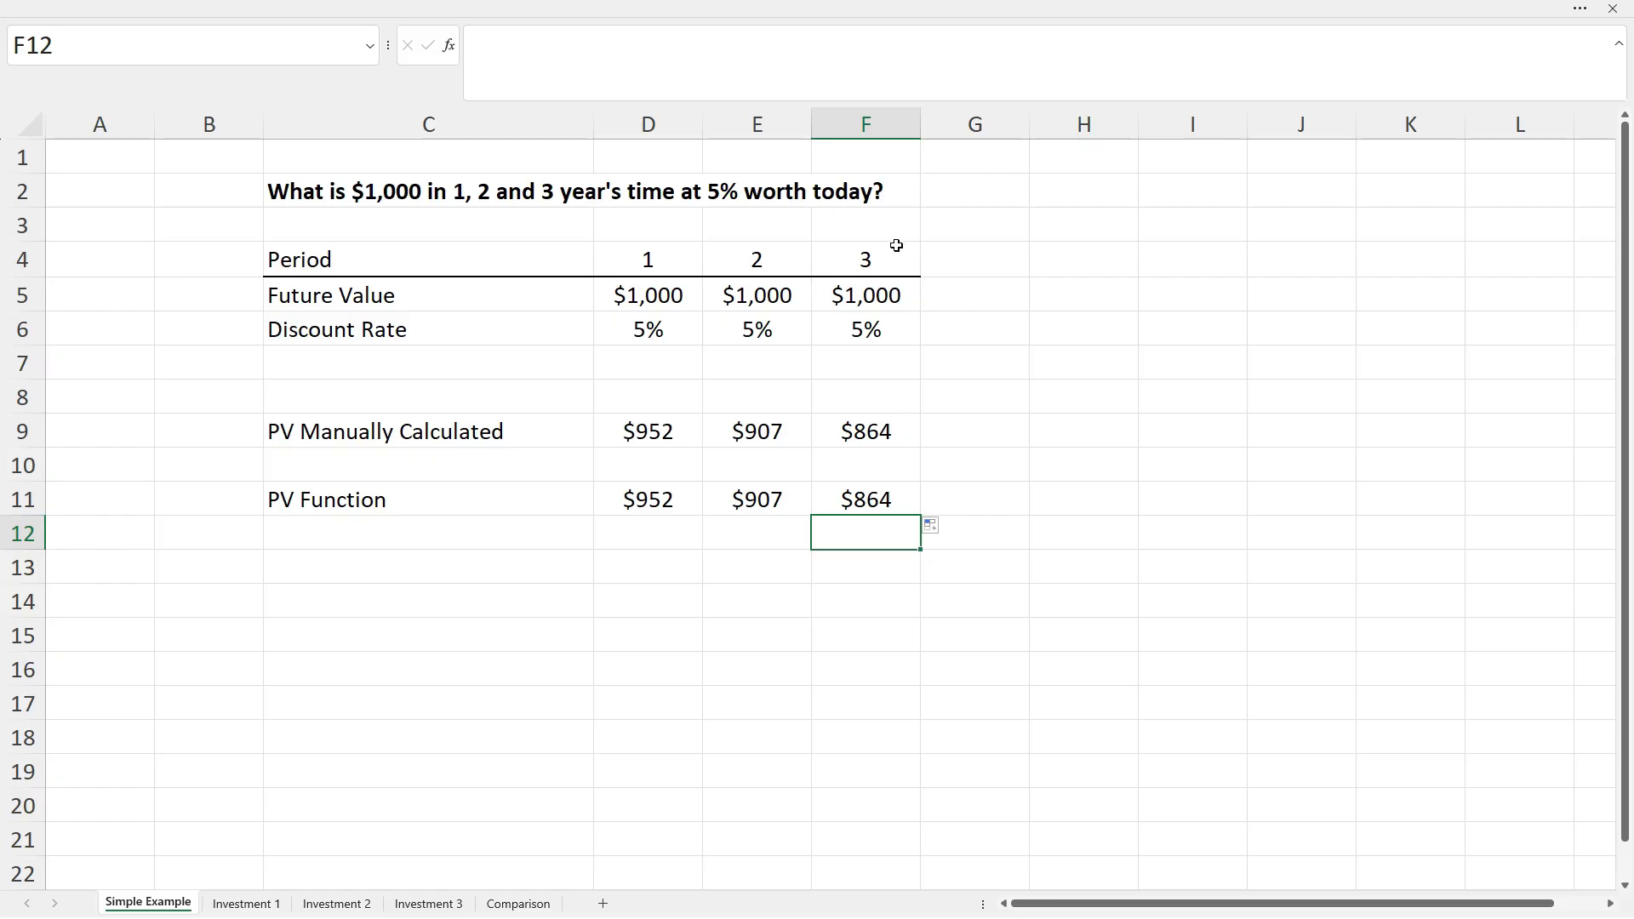
Copy the period-3 range F4:F11 and paste it into column H starting at H4.
{"action": "left_click_drag", "start_coordinate": [890, 258], "coordinate": [887, 496]}
{"action": "key", "text": "ctrl+c"}
{"action": "left_click", "coordinate": [1049, 266]}
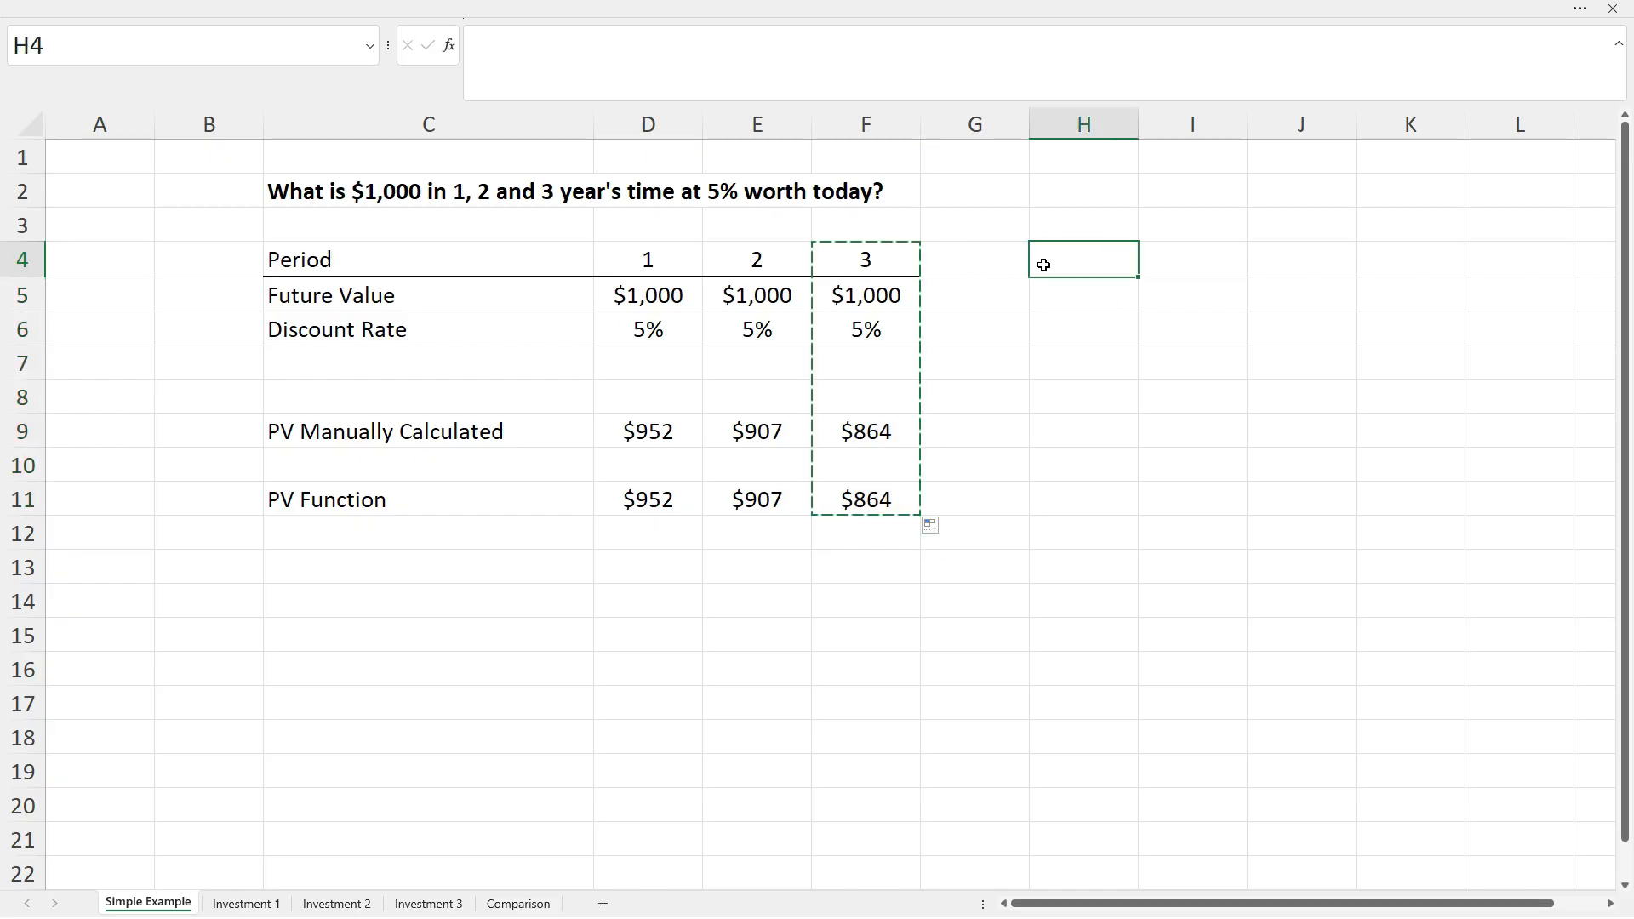
{"action": "key", "text": "ctrl+v"}
{"action": "left_click", "coordinate": [1071, 261]}
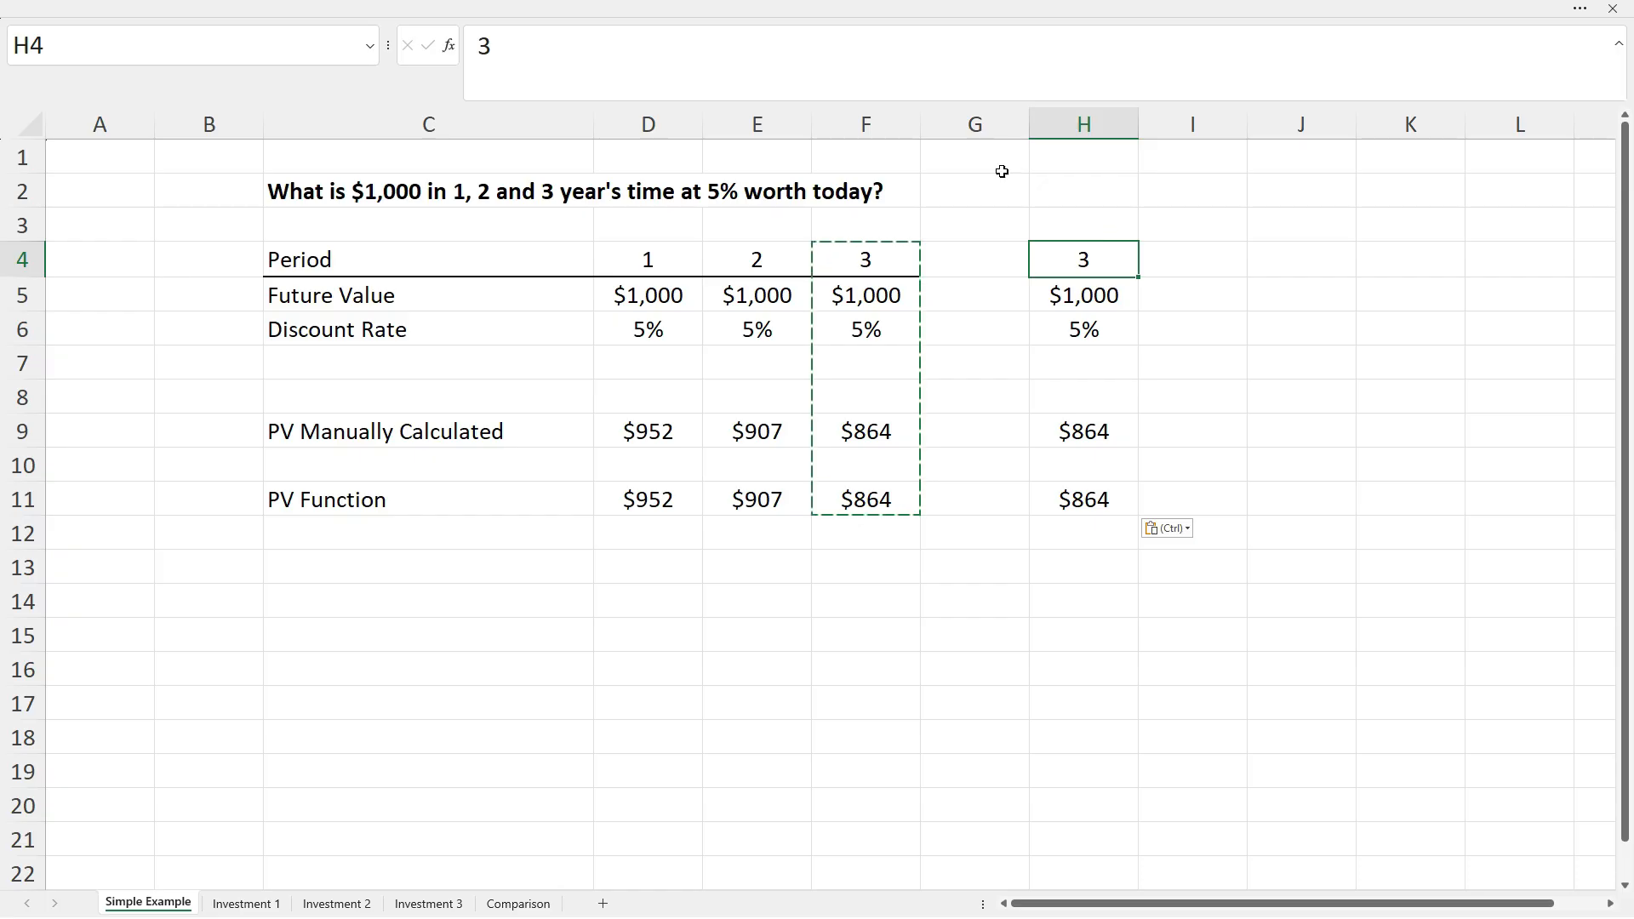
Change the discount rate in H6 to 10%, giving $751 for both PV results.
{"action": "left_click", "coordinate": [1071, 333]}
{"action": "type", "text": "10"}
{"action": "key", "text": "Return"}
{"action": "left_click", "coordinate": [1076, 537]}
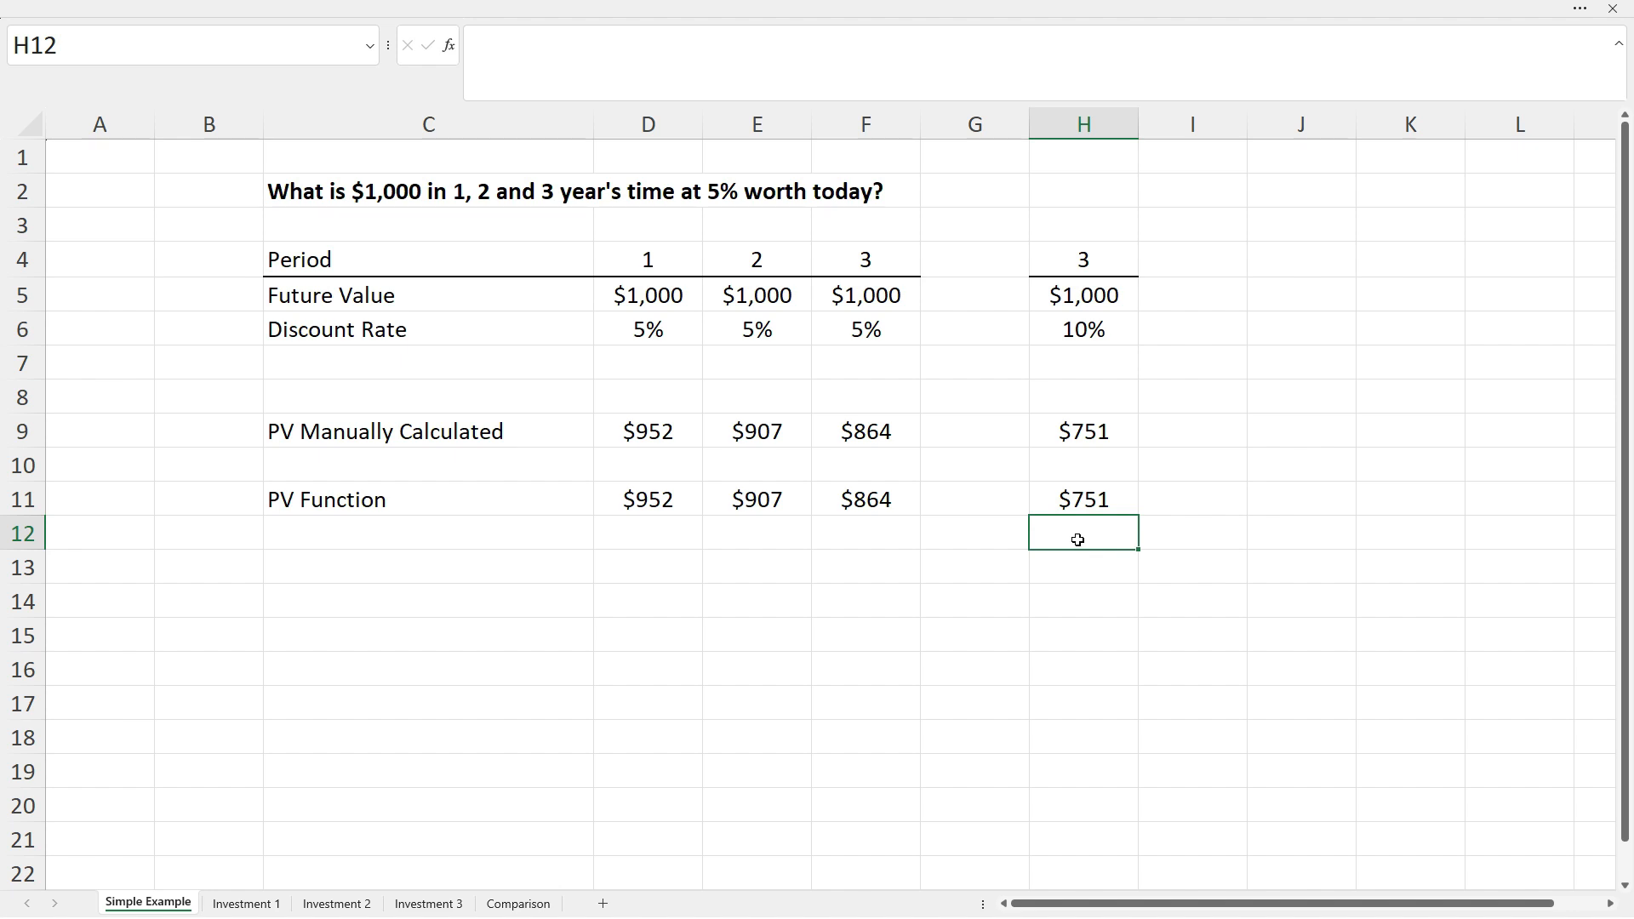
{"action": "left_click", "coordinate": [883, 537]}
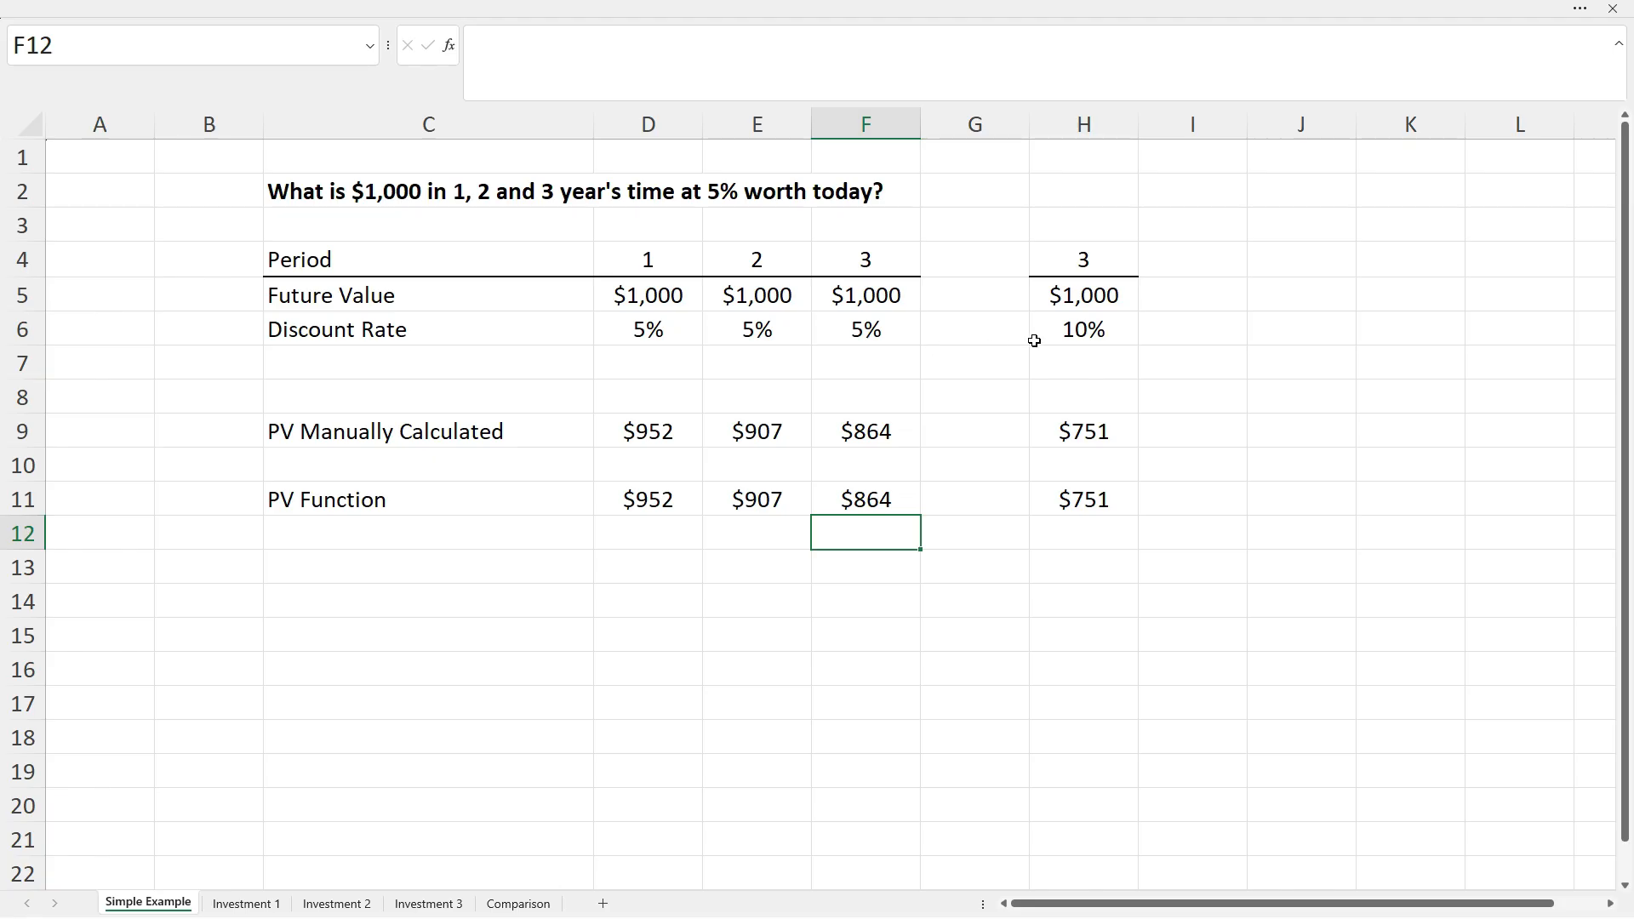
{"action": "left_click", "coordinate": [1060, 332]}
{"action": "left_click", "coordinate": [1069, 509]}
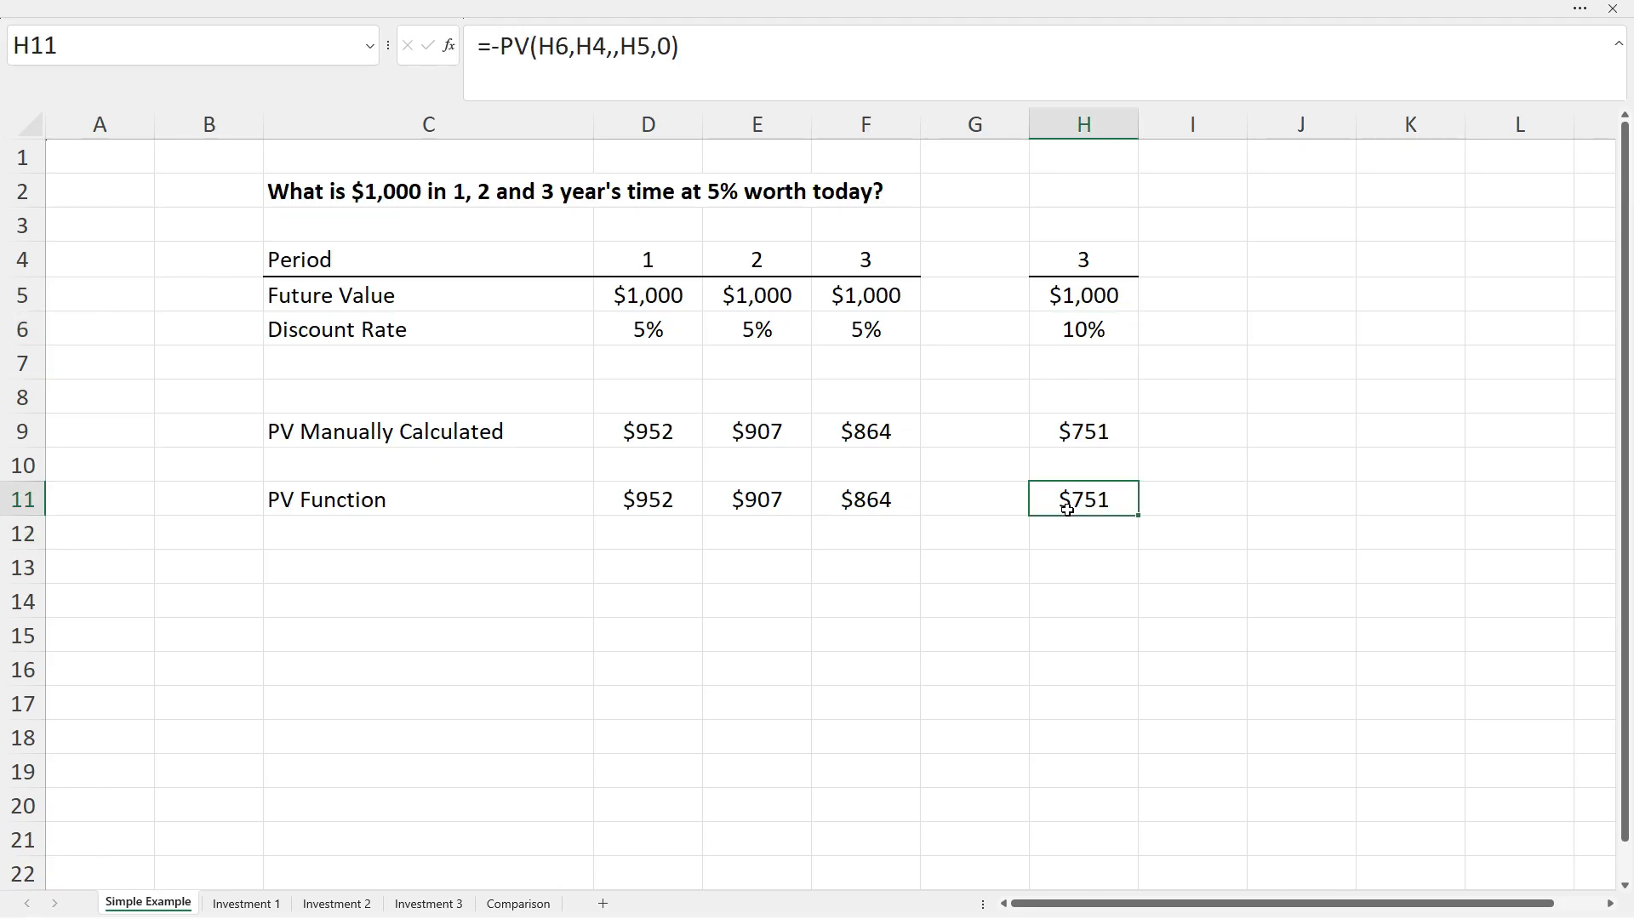
Switch to the Investment 1 sheet and check I5's =SUM(D5:H5) total of $5,000.
{"action": "left_click", "coordinate": [231, 904]}
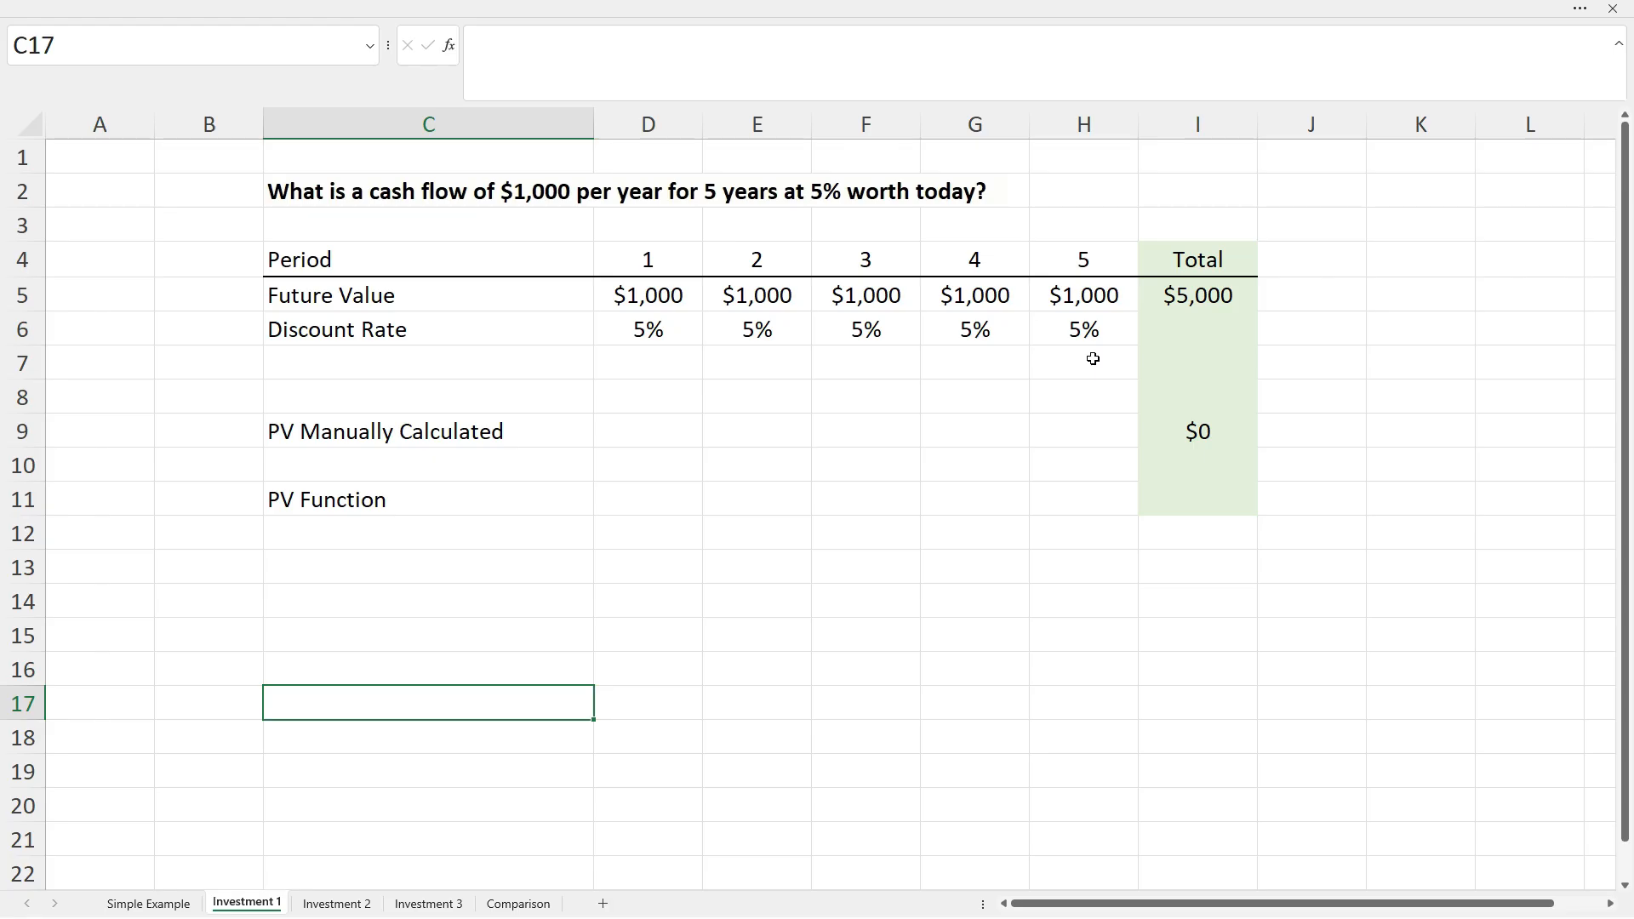
{"action": "left_click", "coordinate": [1212, 298]}
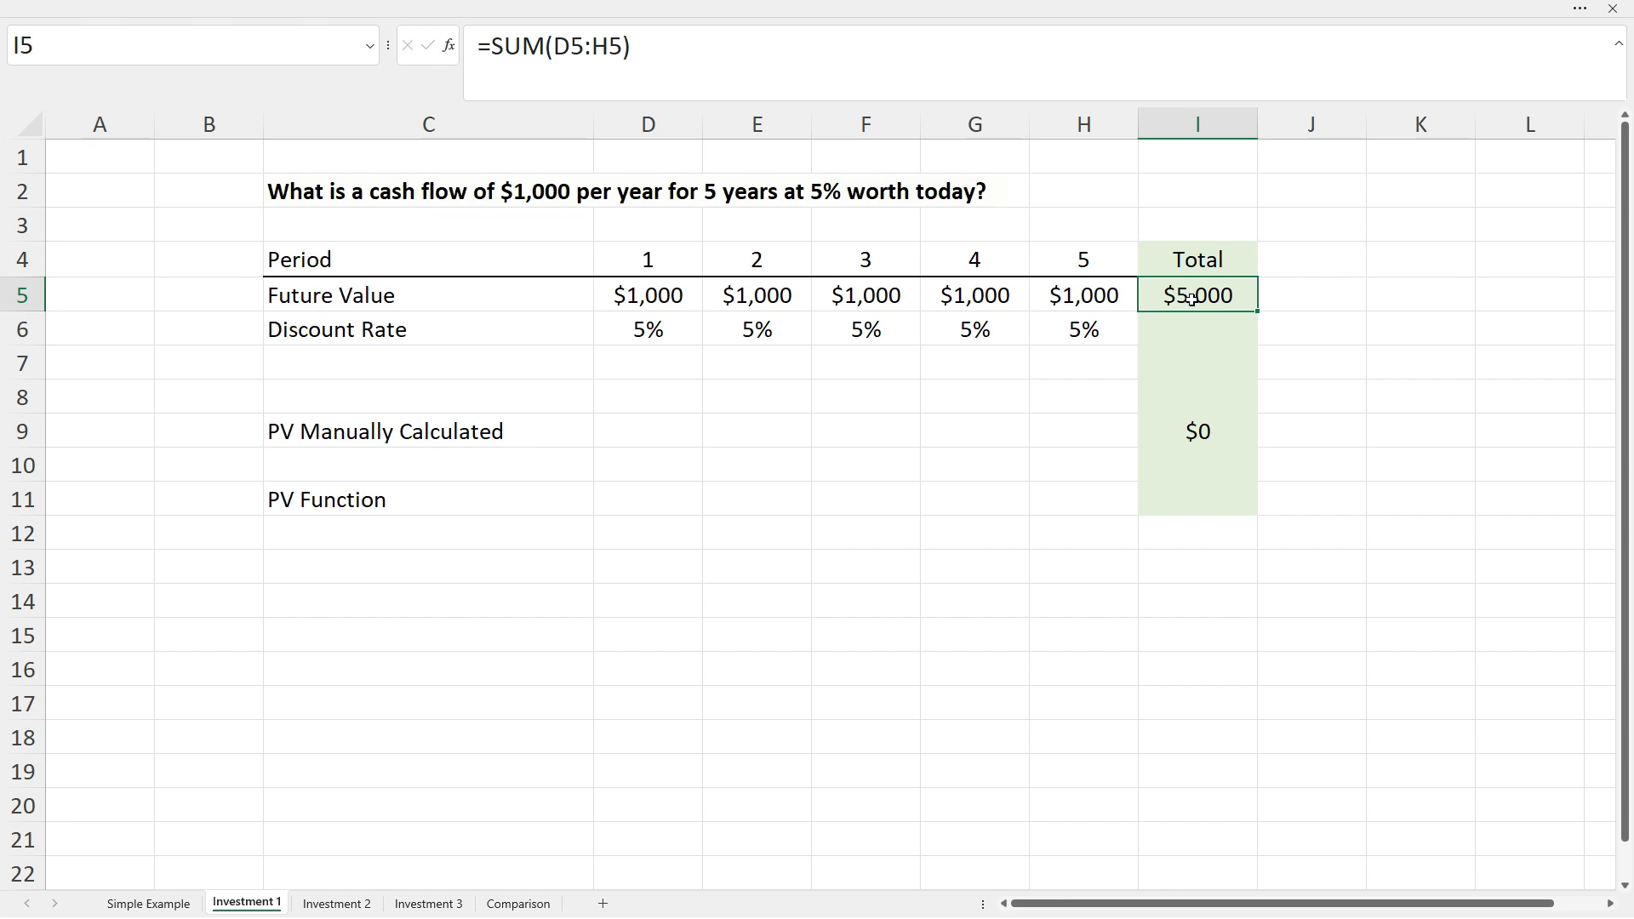
Enter =D5/(1+D6)^D4 in Investment 1's D9, showing $952, and check the I9 total.
{"action": "left_click", "coordinate": [651, 442]}
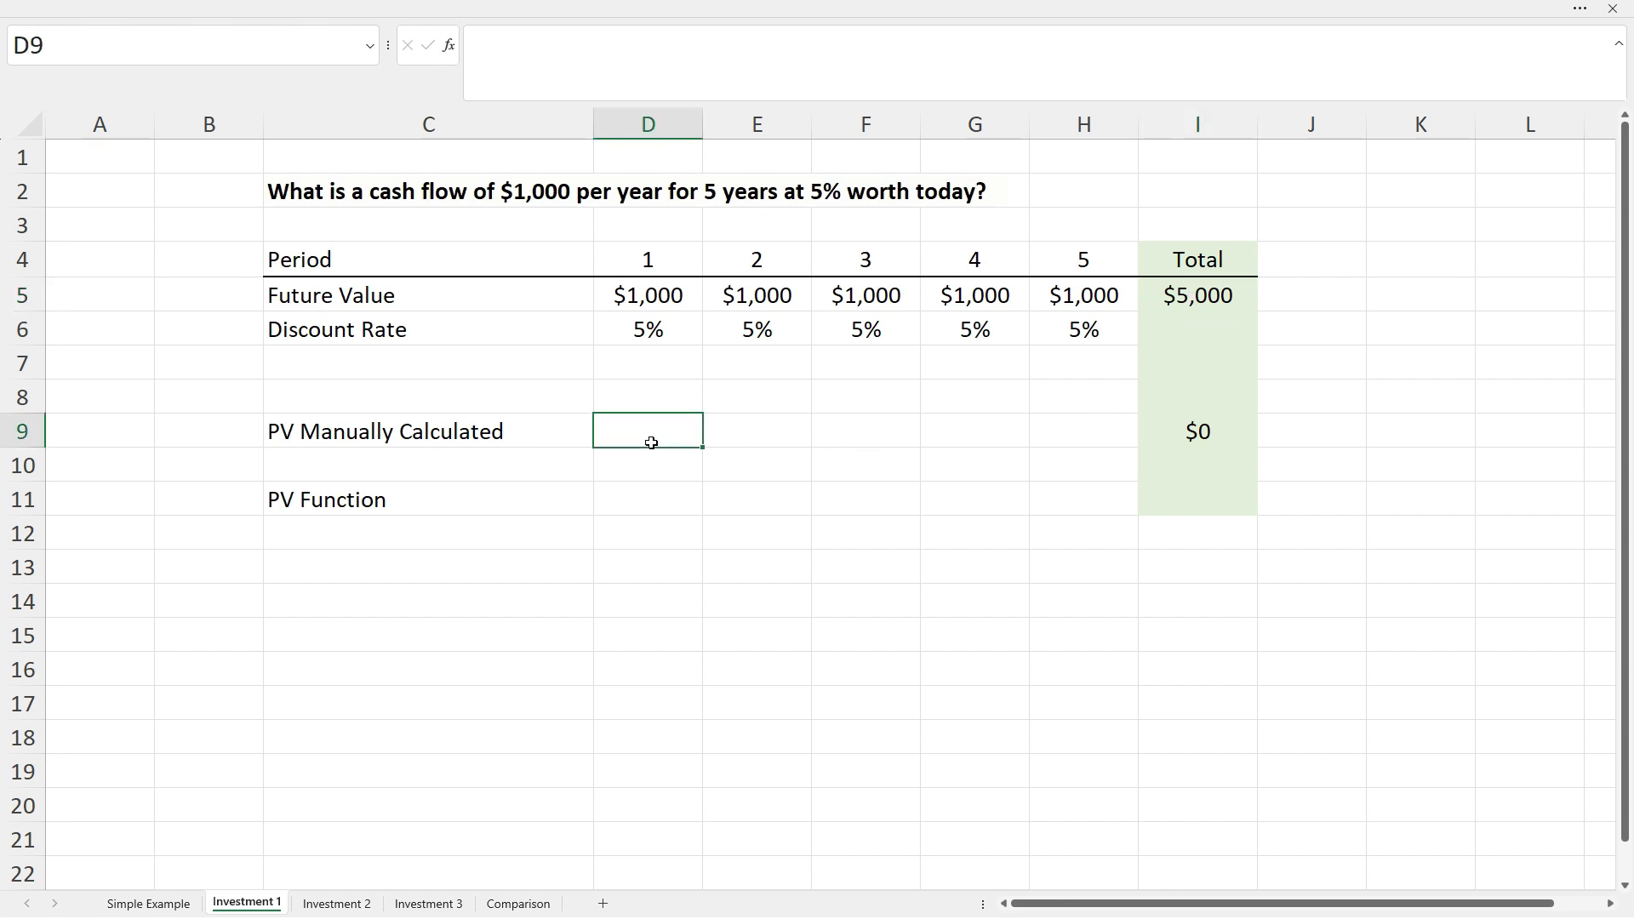
{"action": "double_click", "coordinate": [651, 443]}
{"action": "type", "text": "="}
{"action": "left_click", "coordinate": [648, 301]}
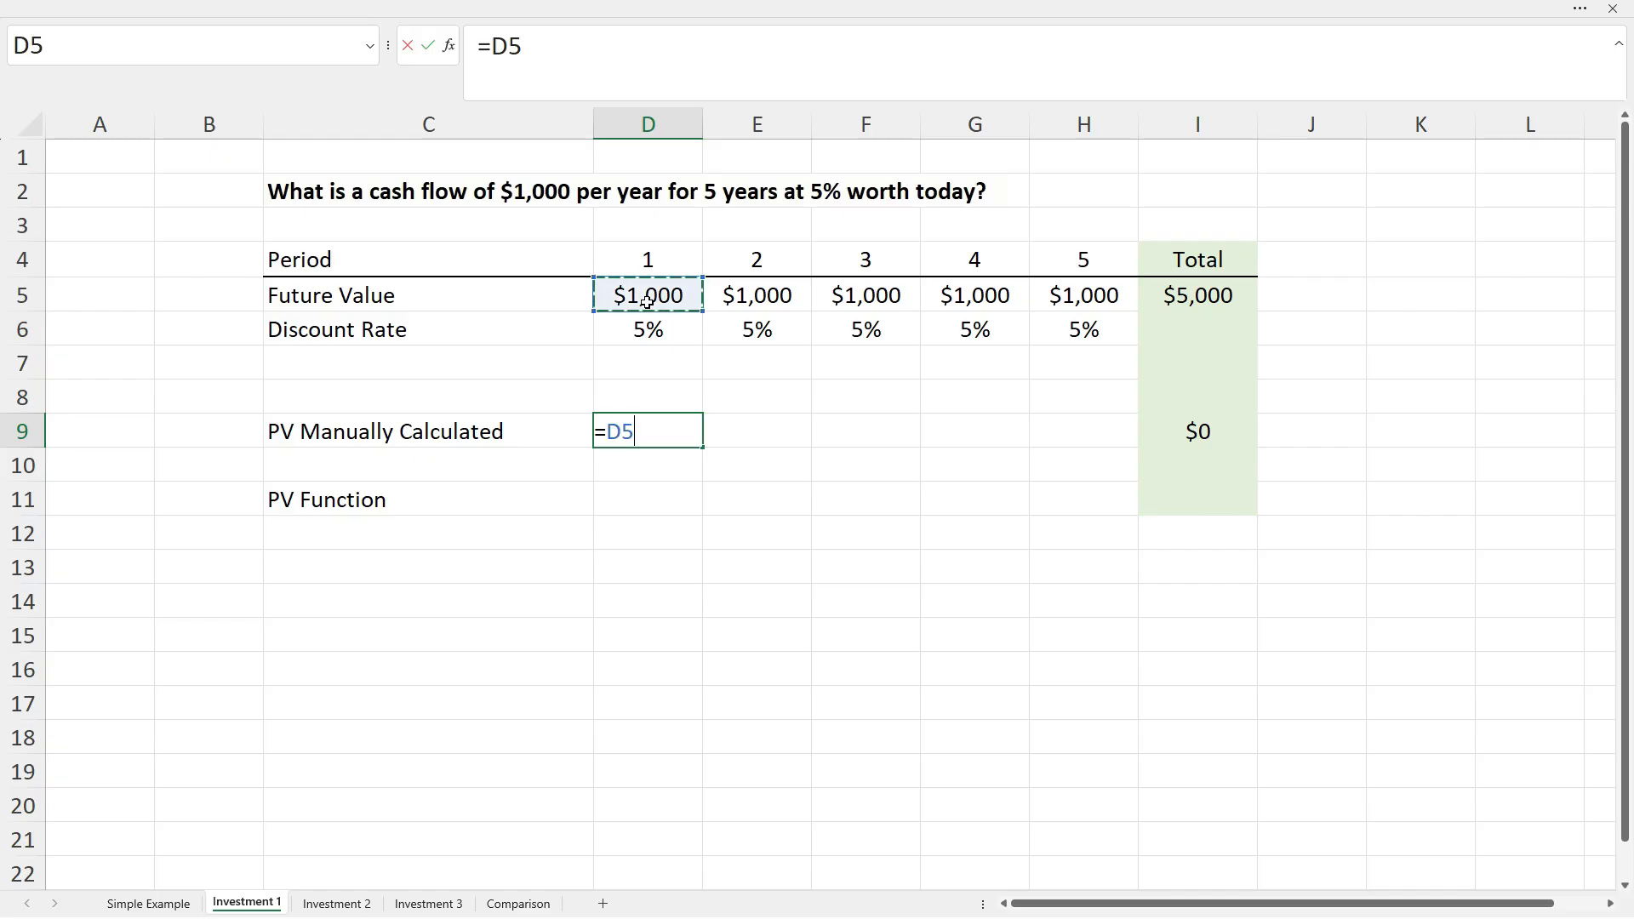
{"action": "type", "text": "/(1"}
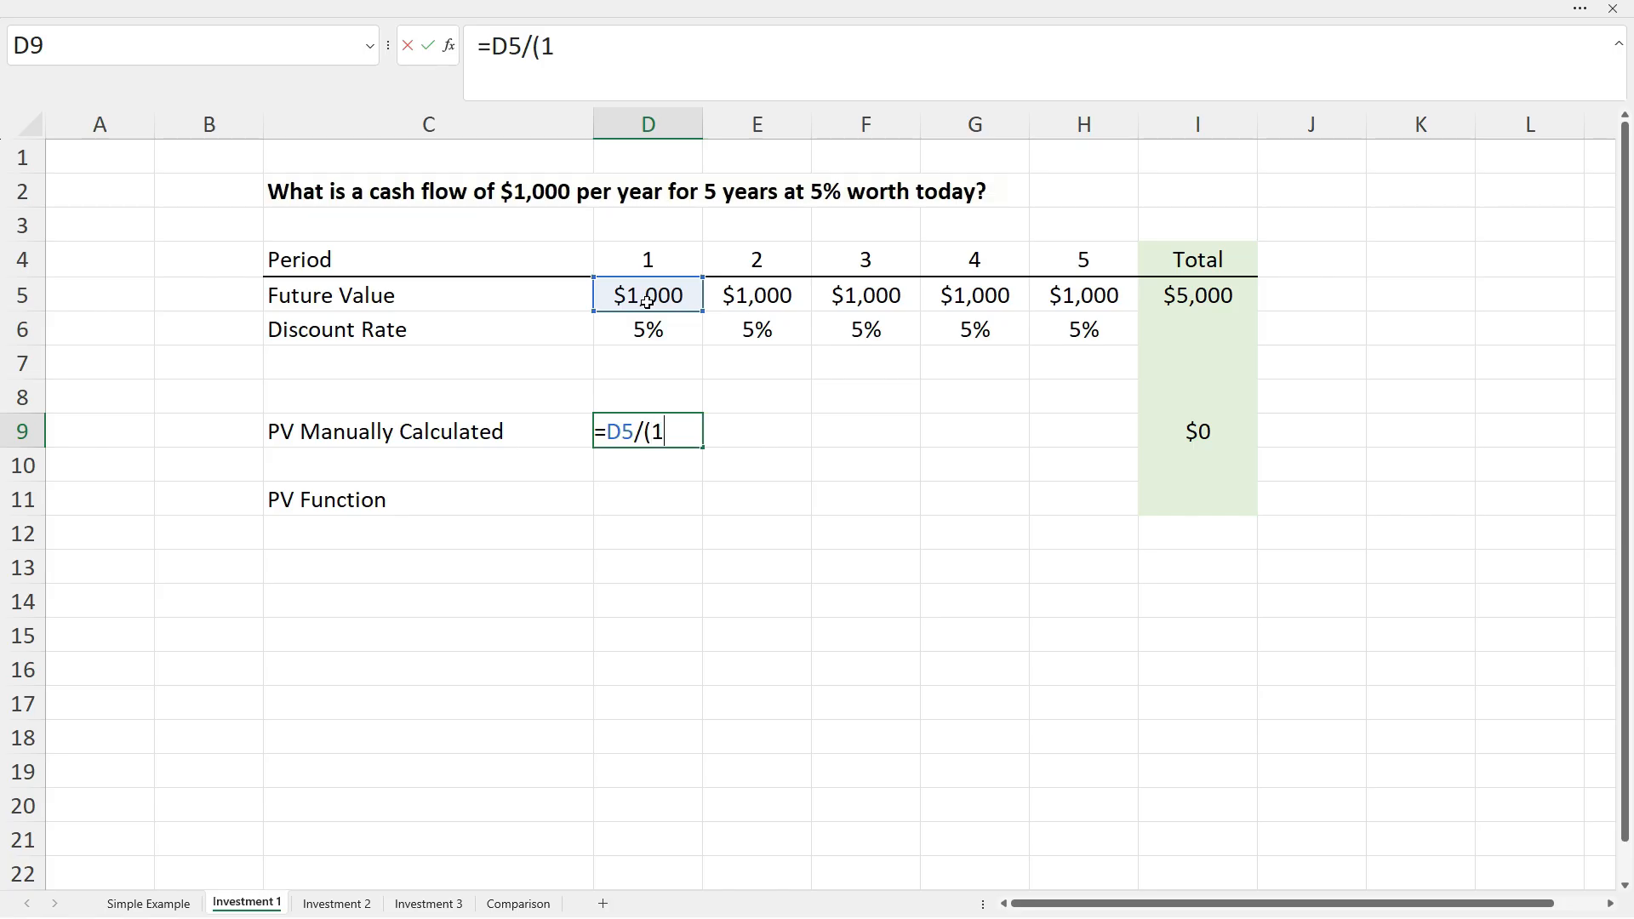
{"action": "type", "text": "+"}
{"action": "left_click", "coordinate": [648, 329]}
{"action": "type", "text": ")"}
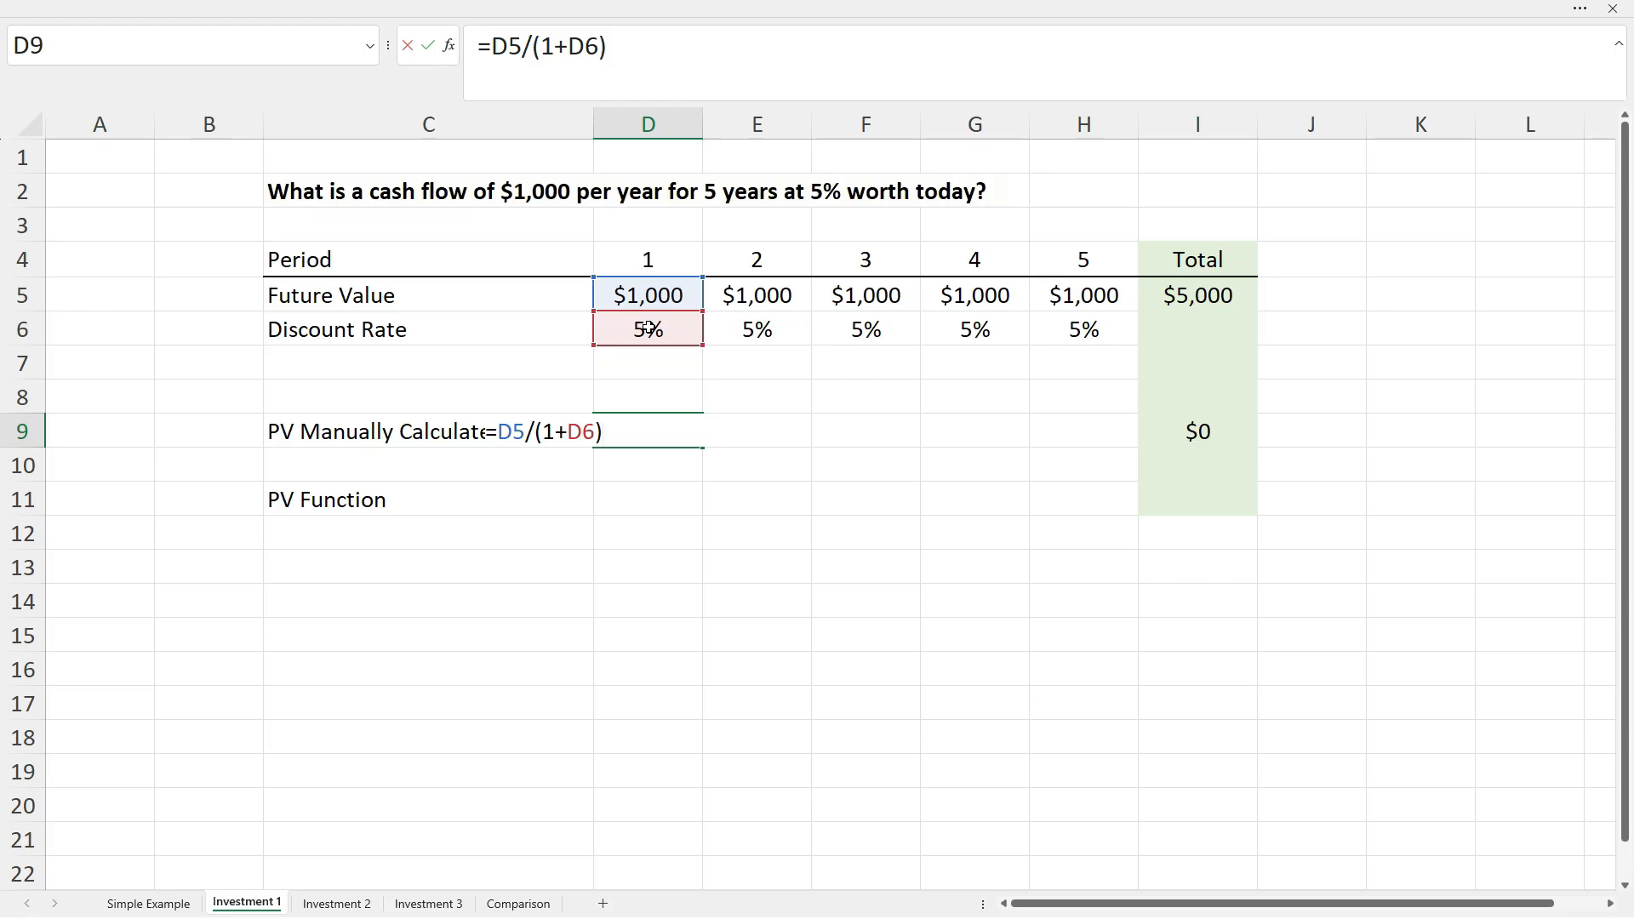
{"action": "type", "text": "^"}
{"action": "left_click", "coordinate": [649, 262]}
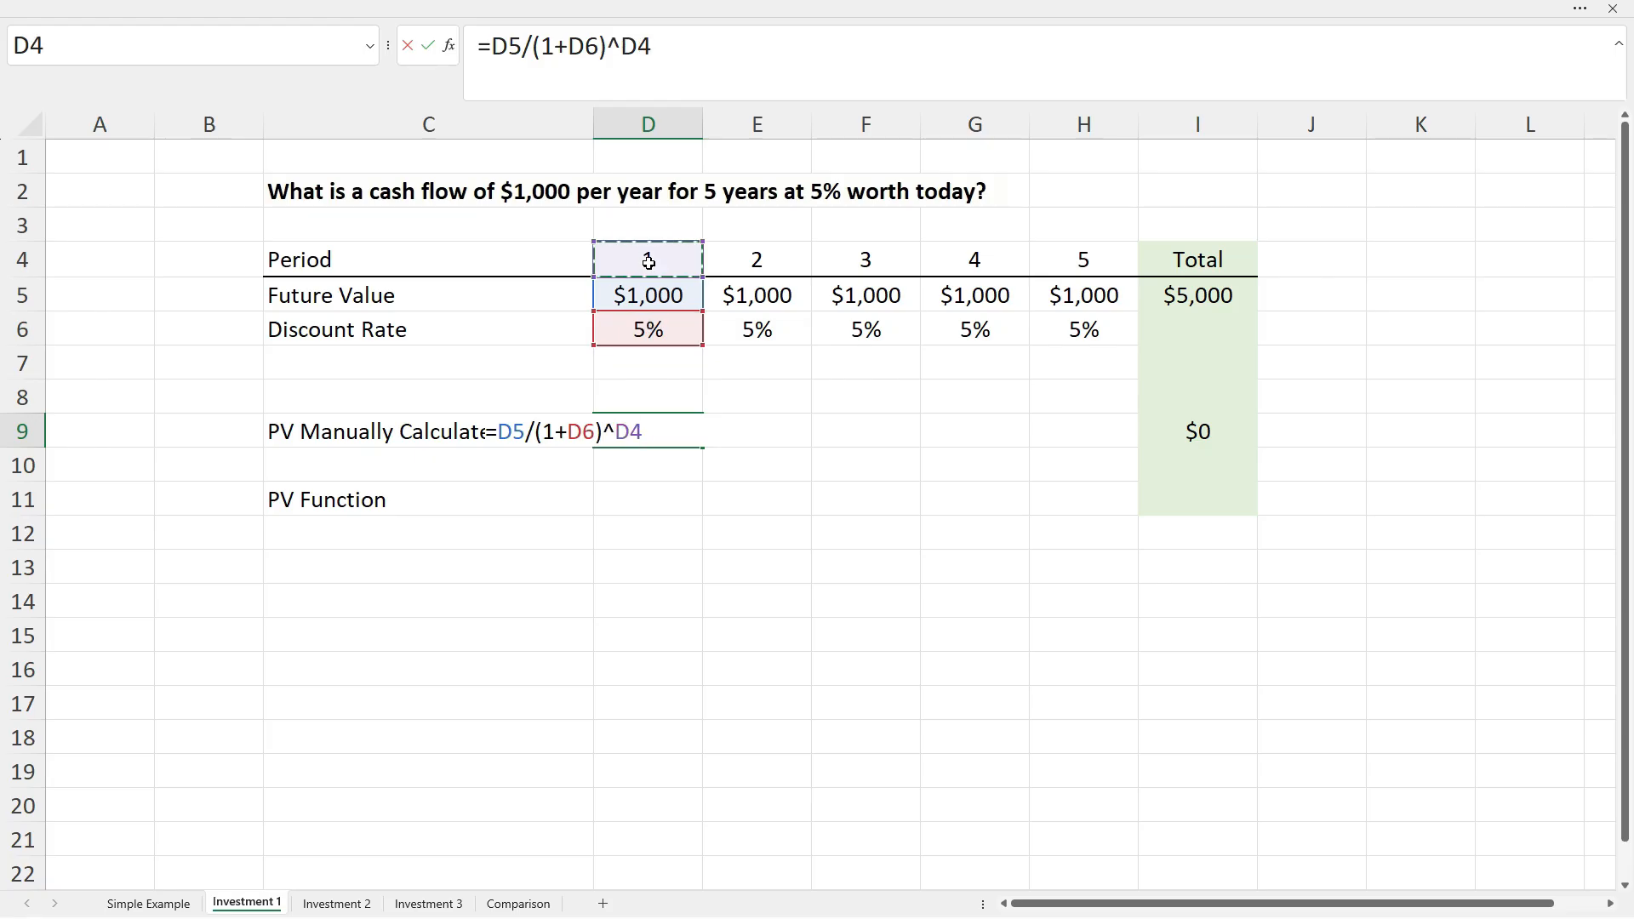
{"action": "key", "text": "Return"}
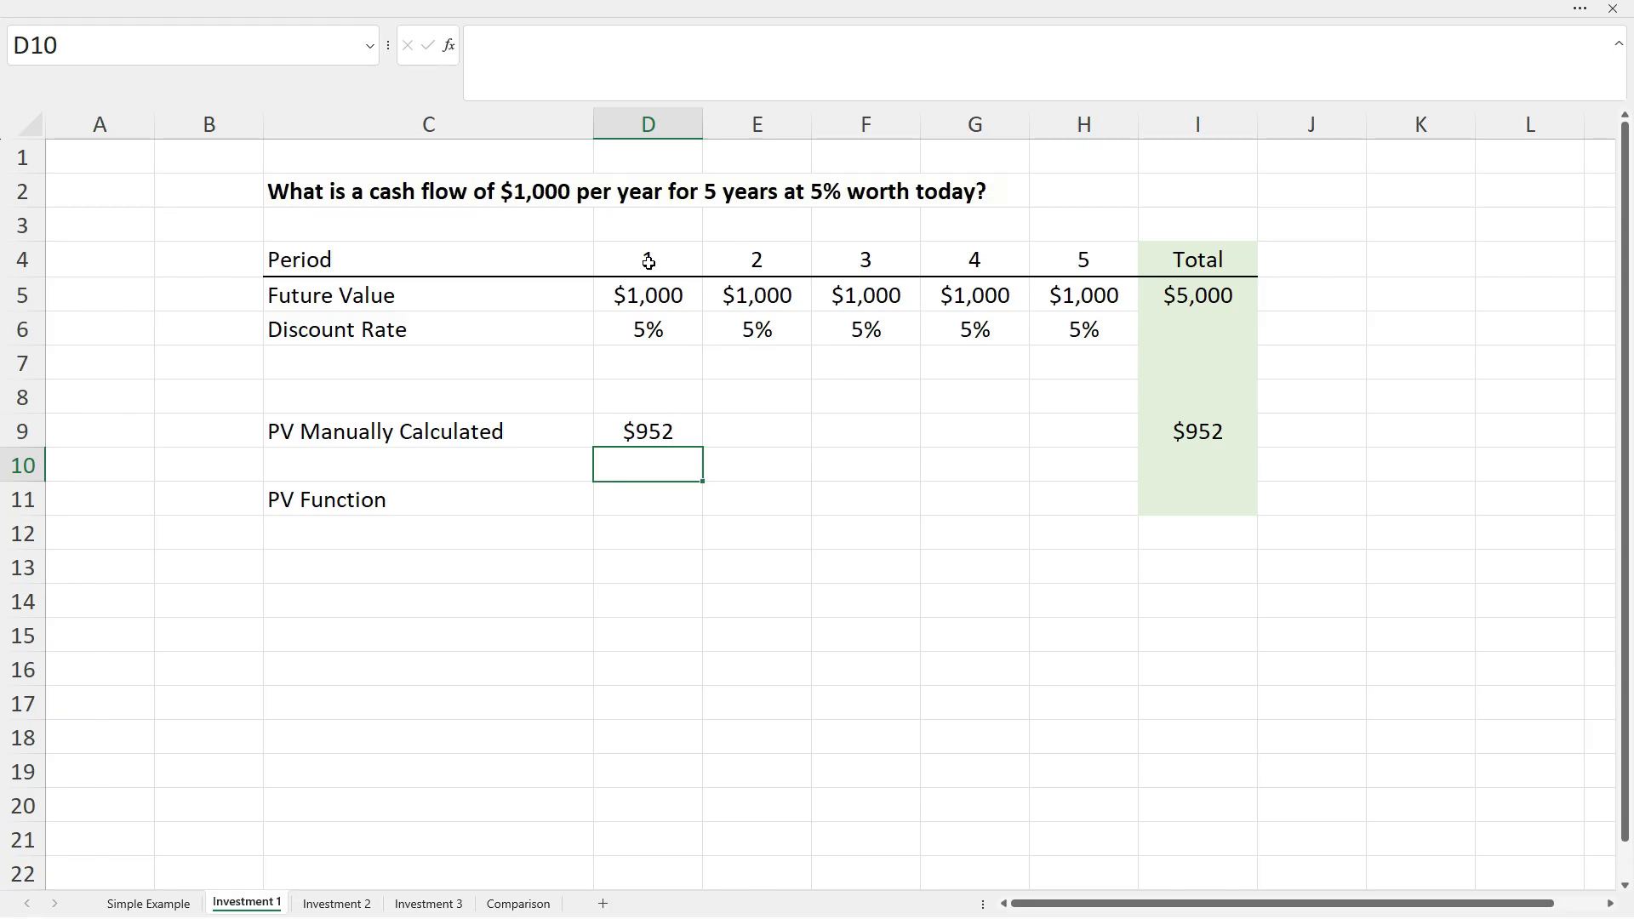
{"action": "left_click", "coordinate": [1176, 434]}
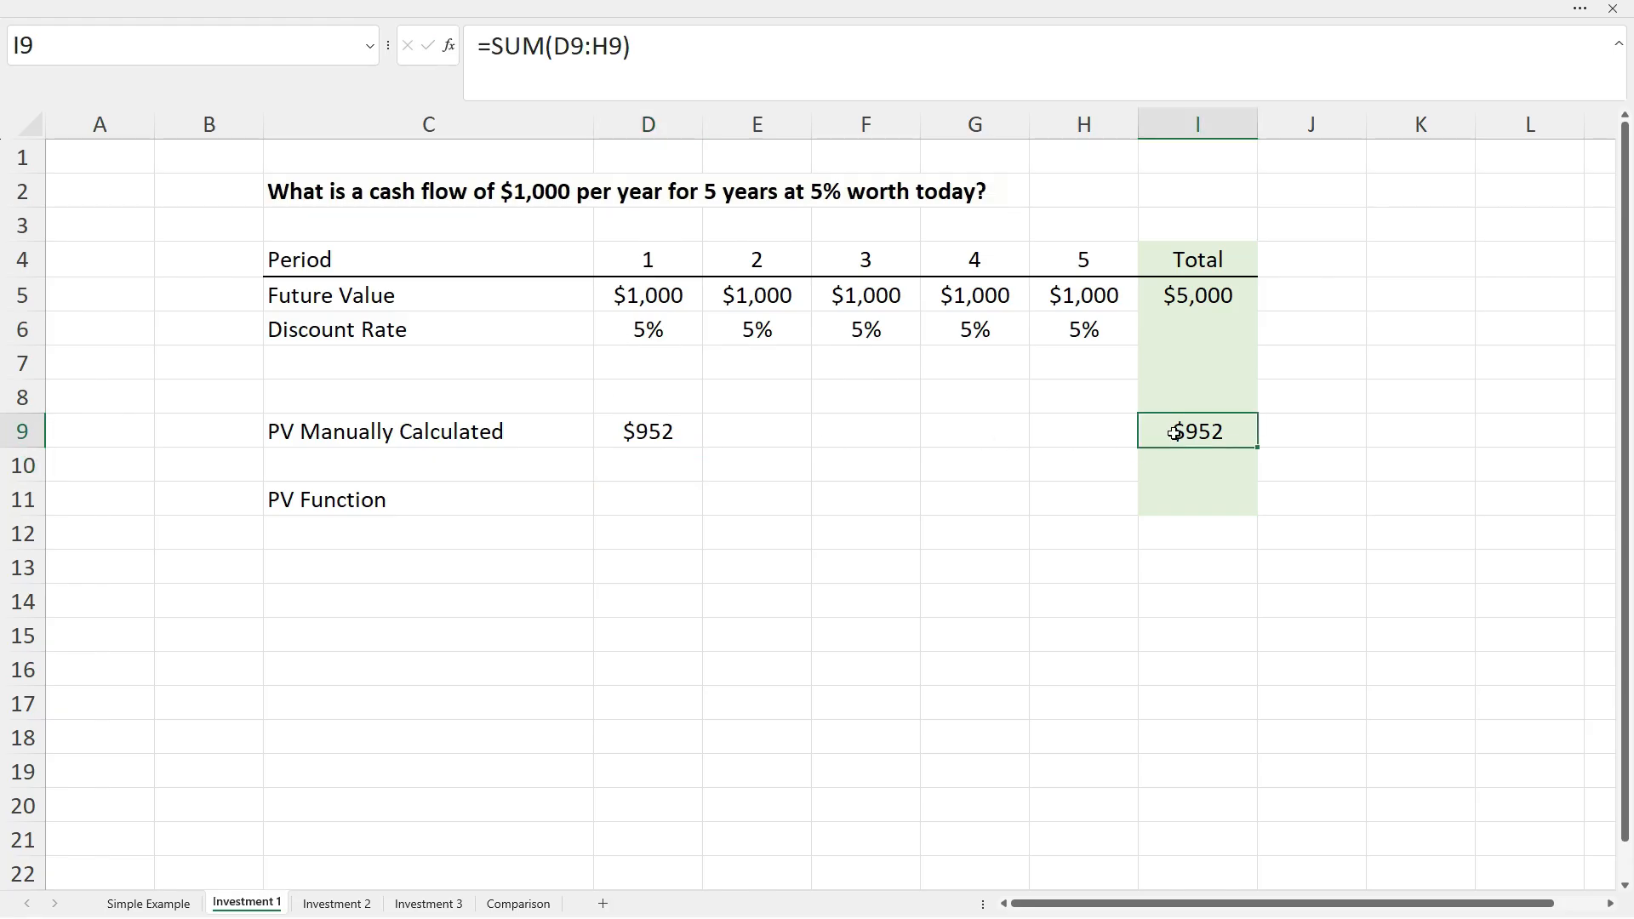
{"action": "left_click", "coordinate": [685, 432]}
Fill the manual PV formula across D9:H9, giving $952 to $784 and a $4,329 total.
{"action": "left_click_drag", "start_coordinate": [703, 447], "coordinate": [1087, 447]}
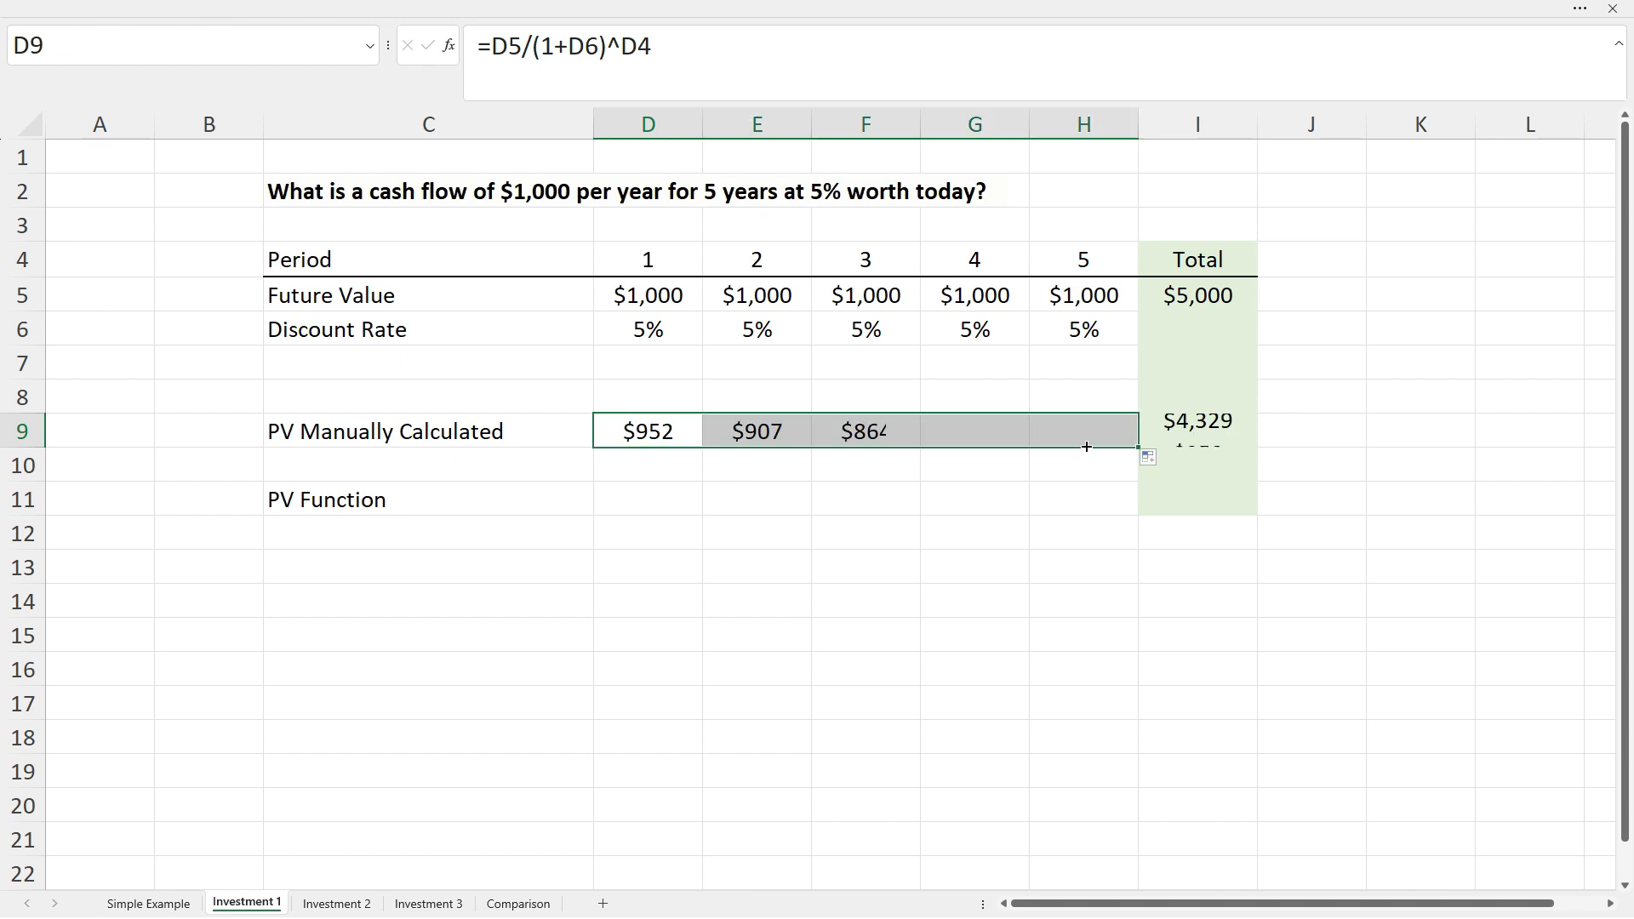
{"action": "left_click", "coordinate": [1039, 469]}
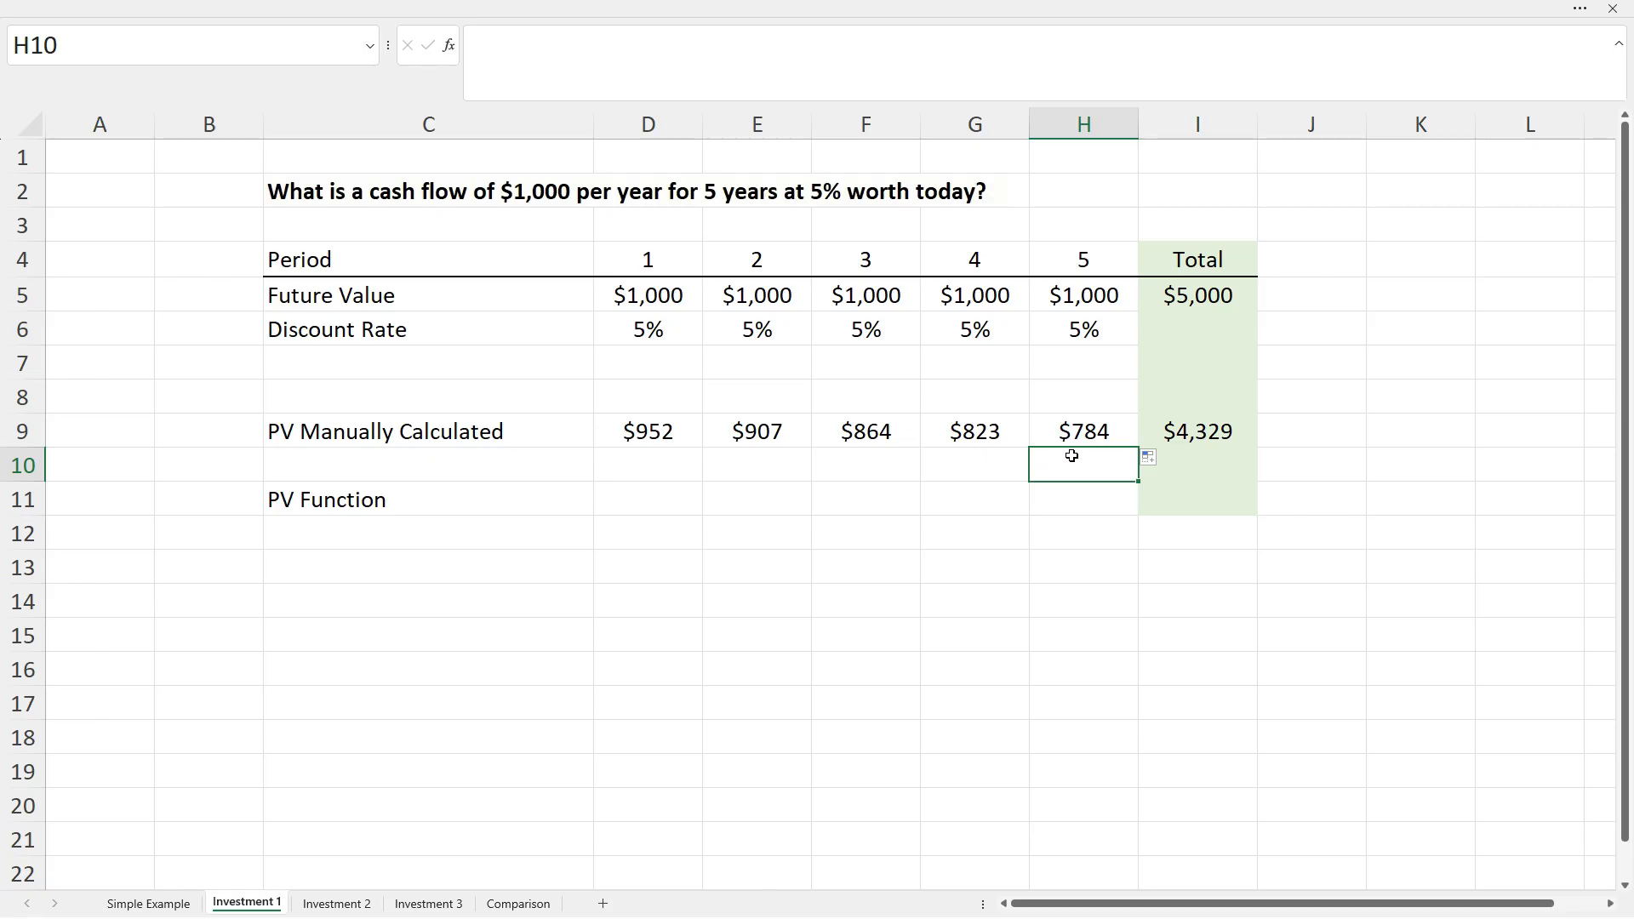
{"action": "left_click", "coordinate": [1195, 430]}
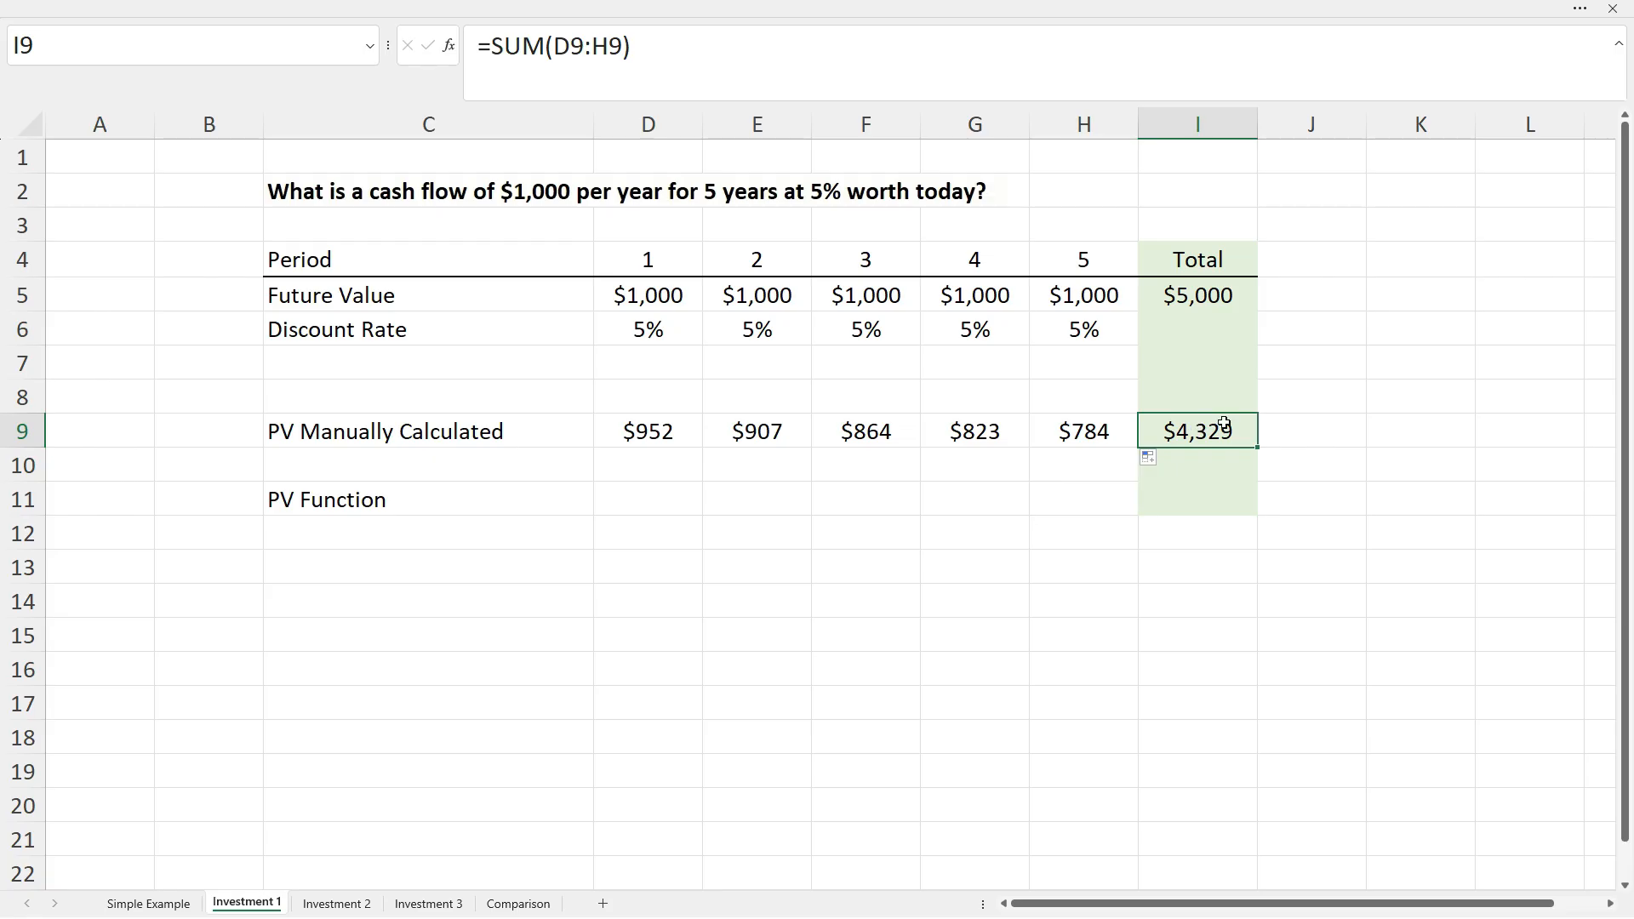
{"action": "left_click", "coordinate": [1318, 431]}
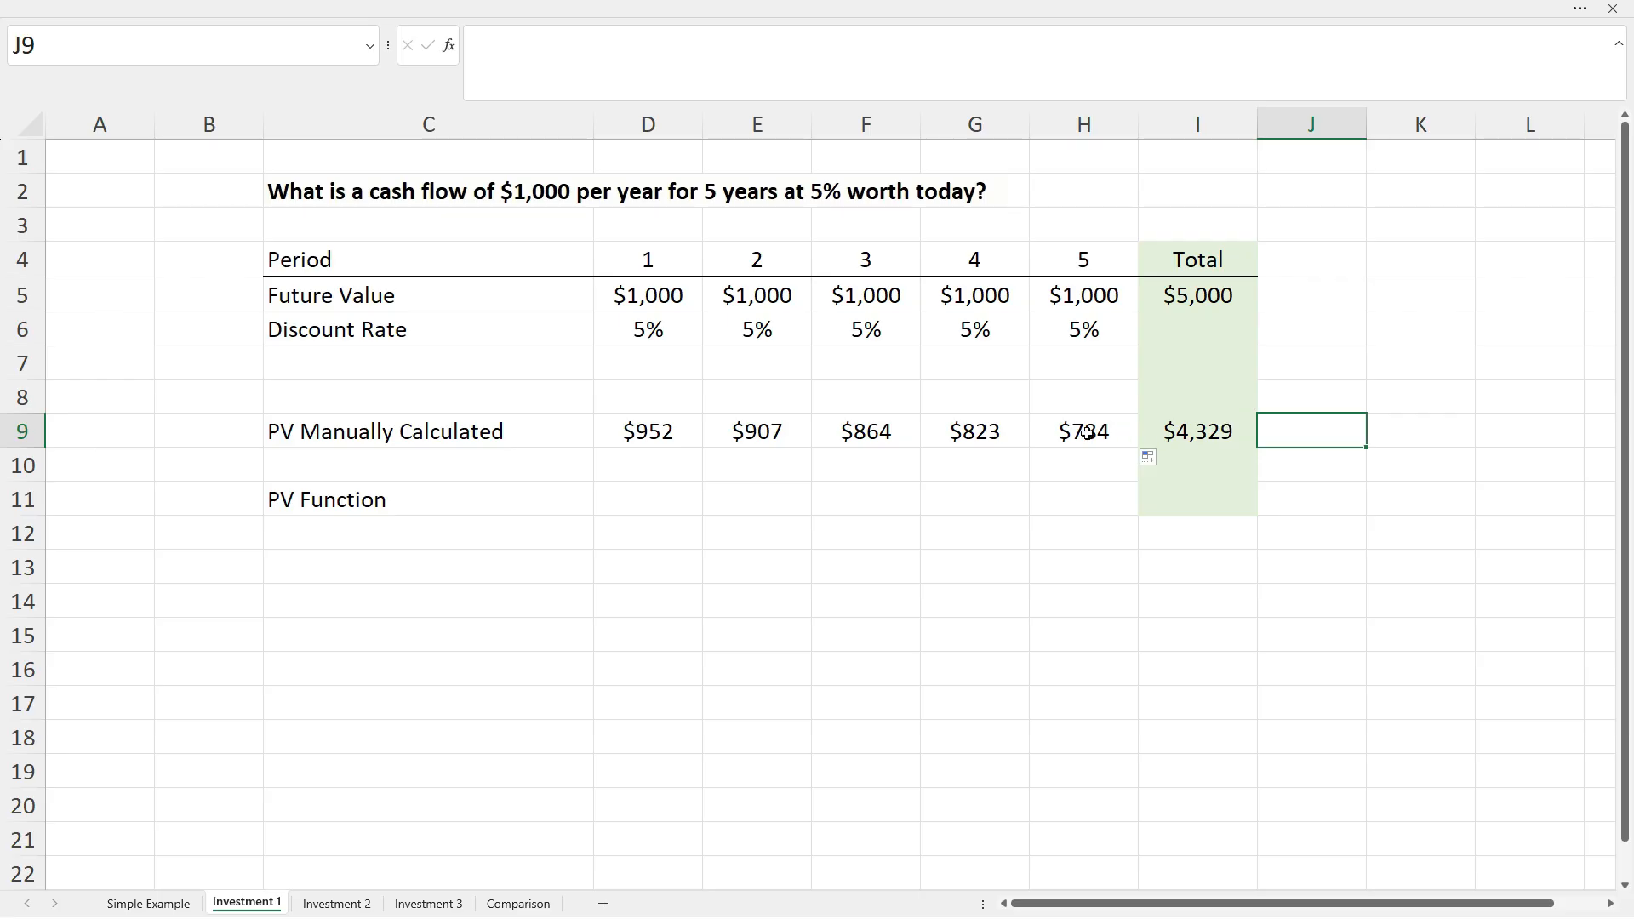
{"action": "left_click", "coordinate": [1092, 434]}
{"action": "left_click", "coordinate": [667, 51]}
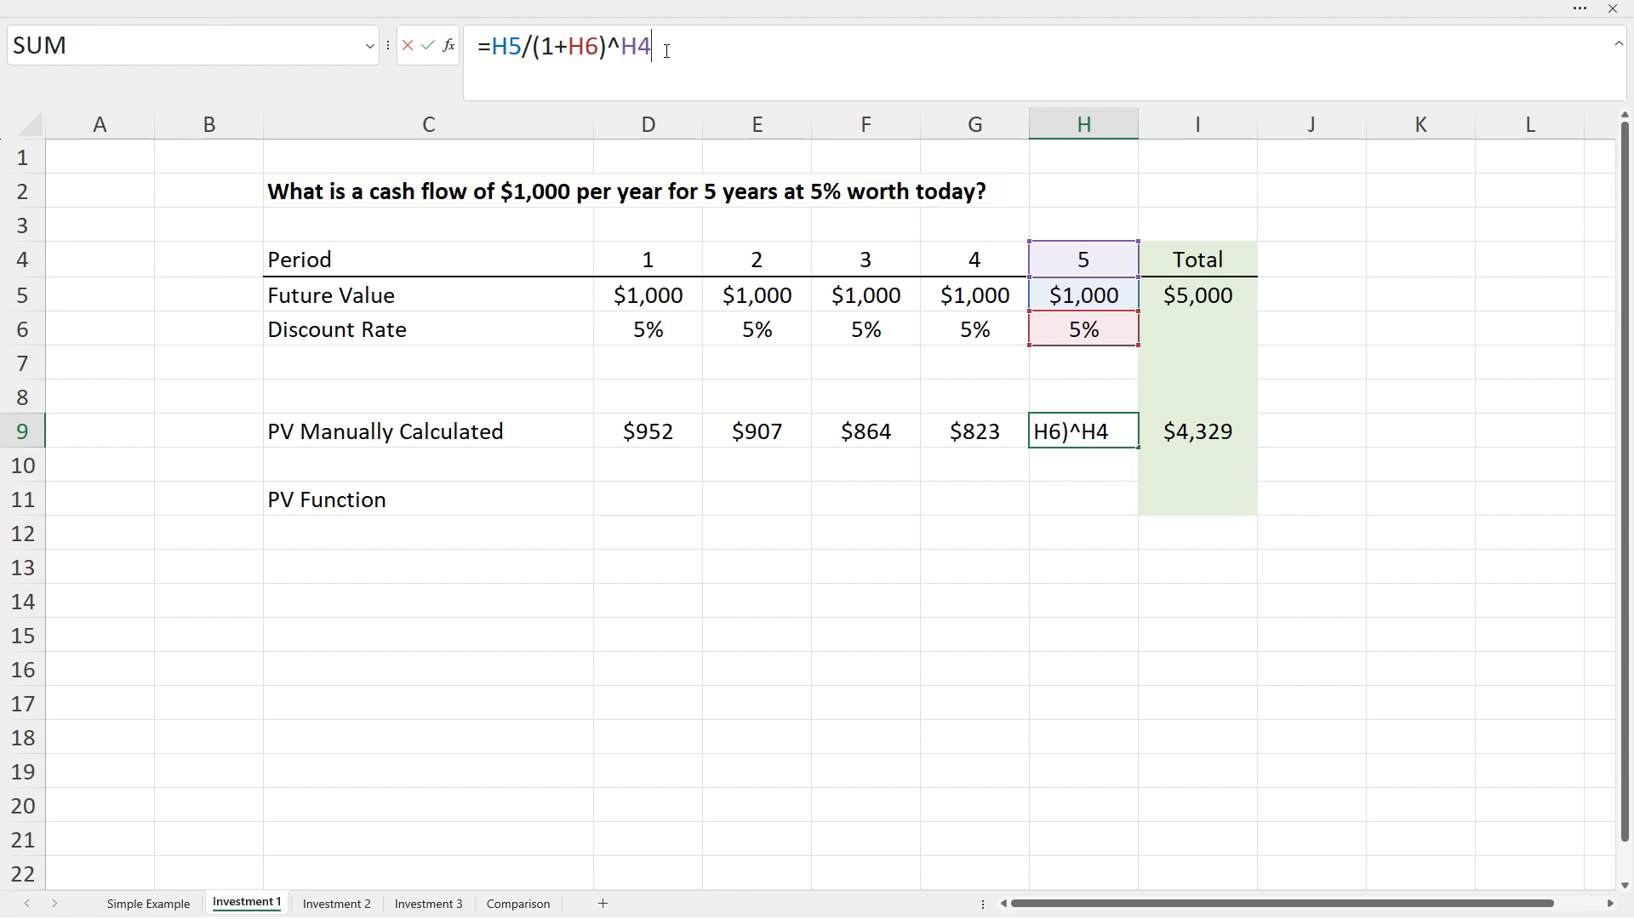
{"action": "key", "text": "ctrl+Return"}
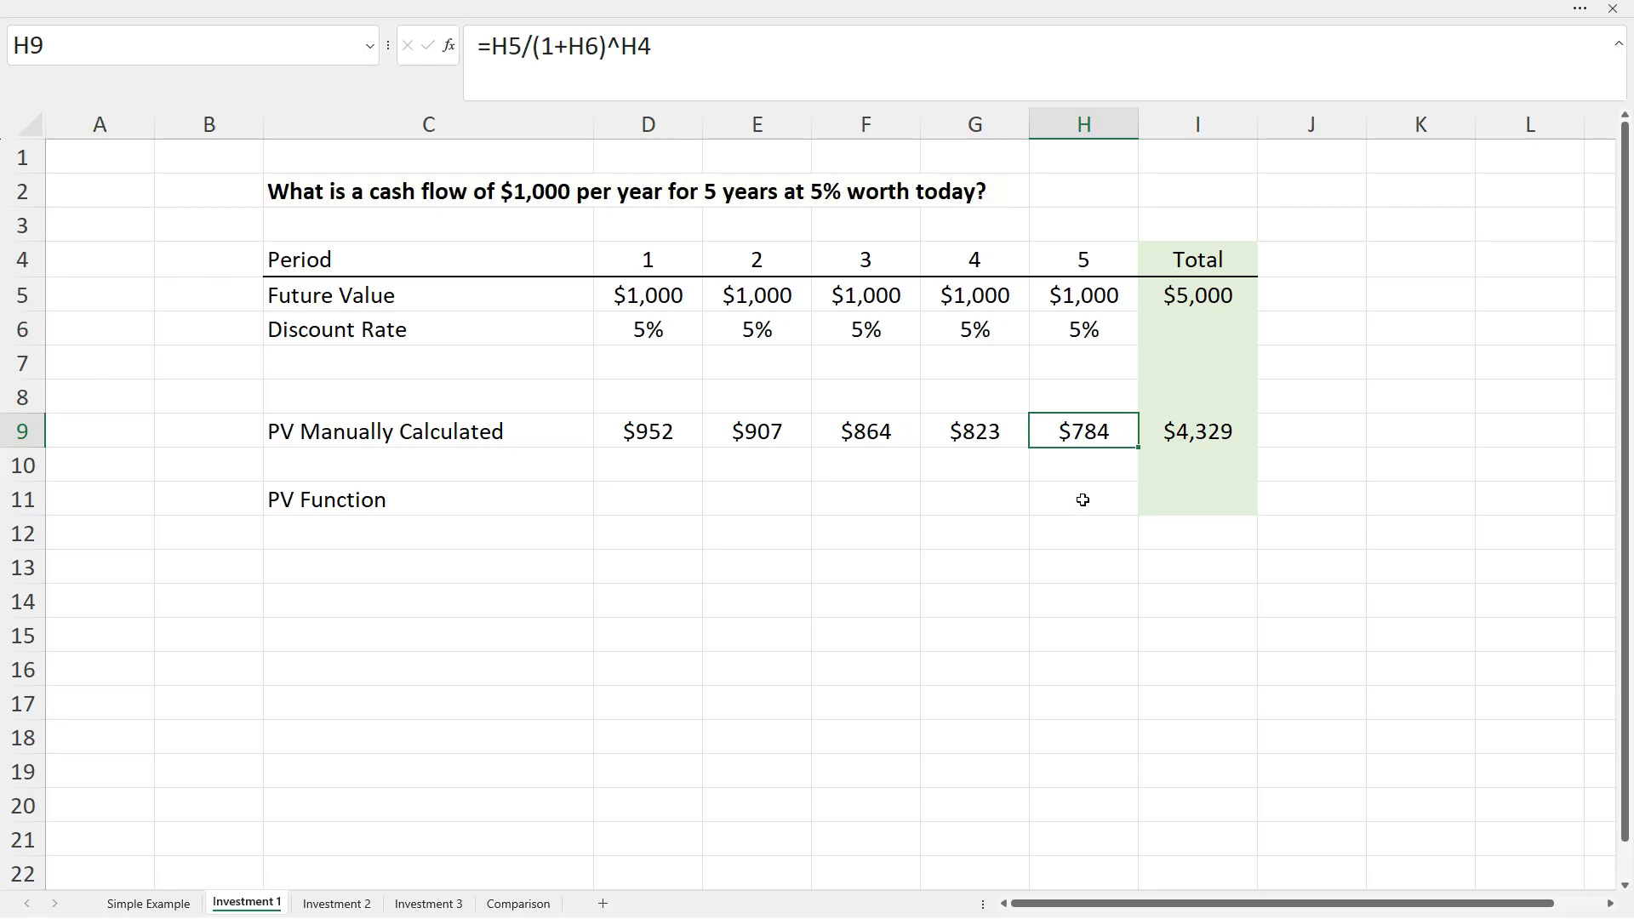
Begin the negated PV formula in I11 as =-pv(H6,H4, using rate H6 and periods H4.
{"action": "left_click", "coordinate": [1199, 502]}
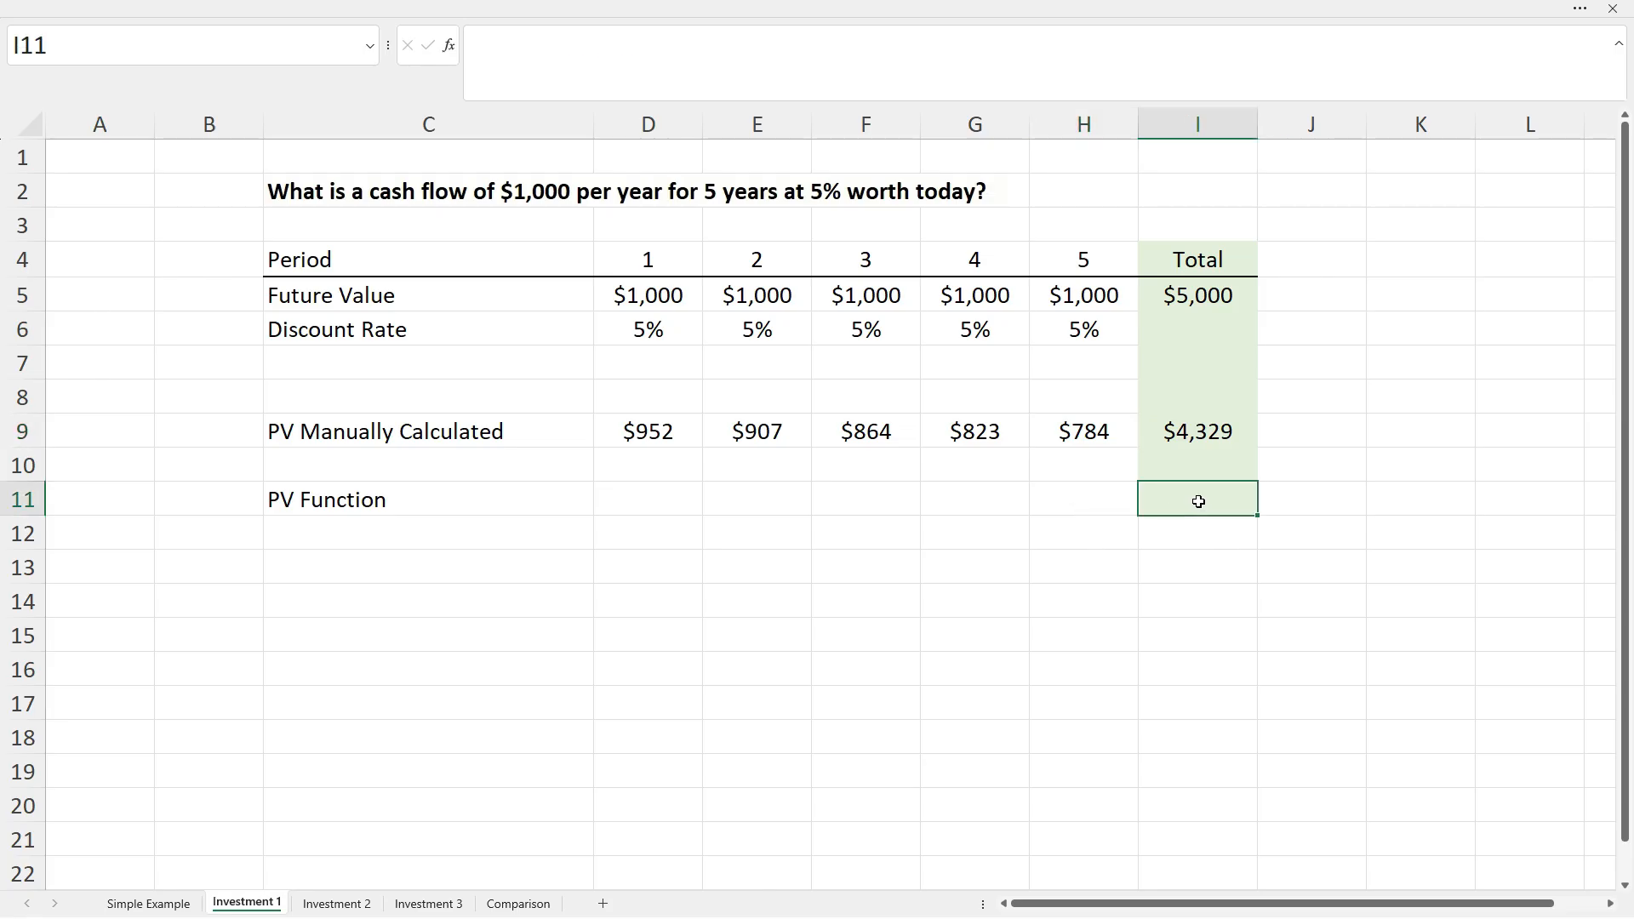
{"action": "type", "text": "=-pv"}
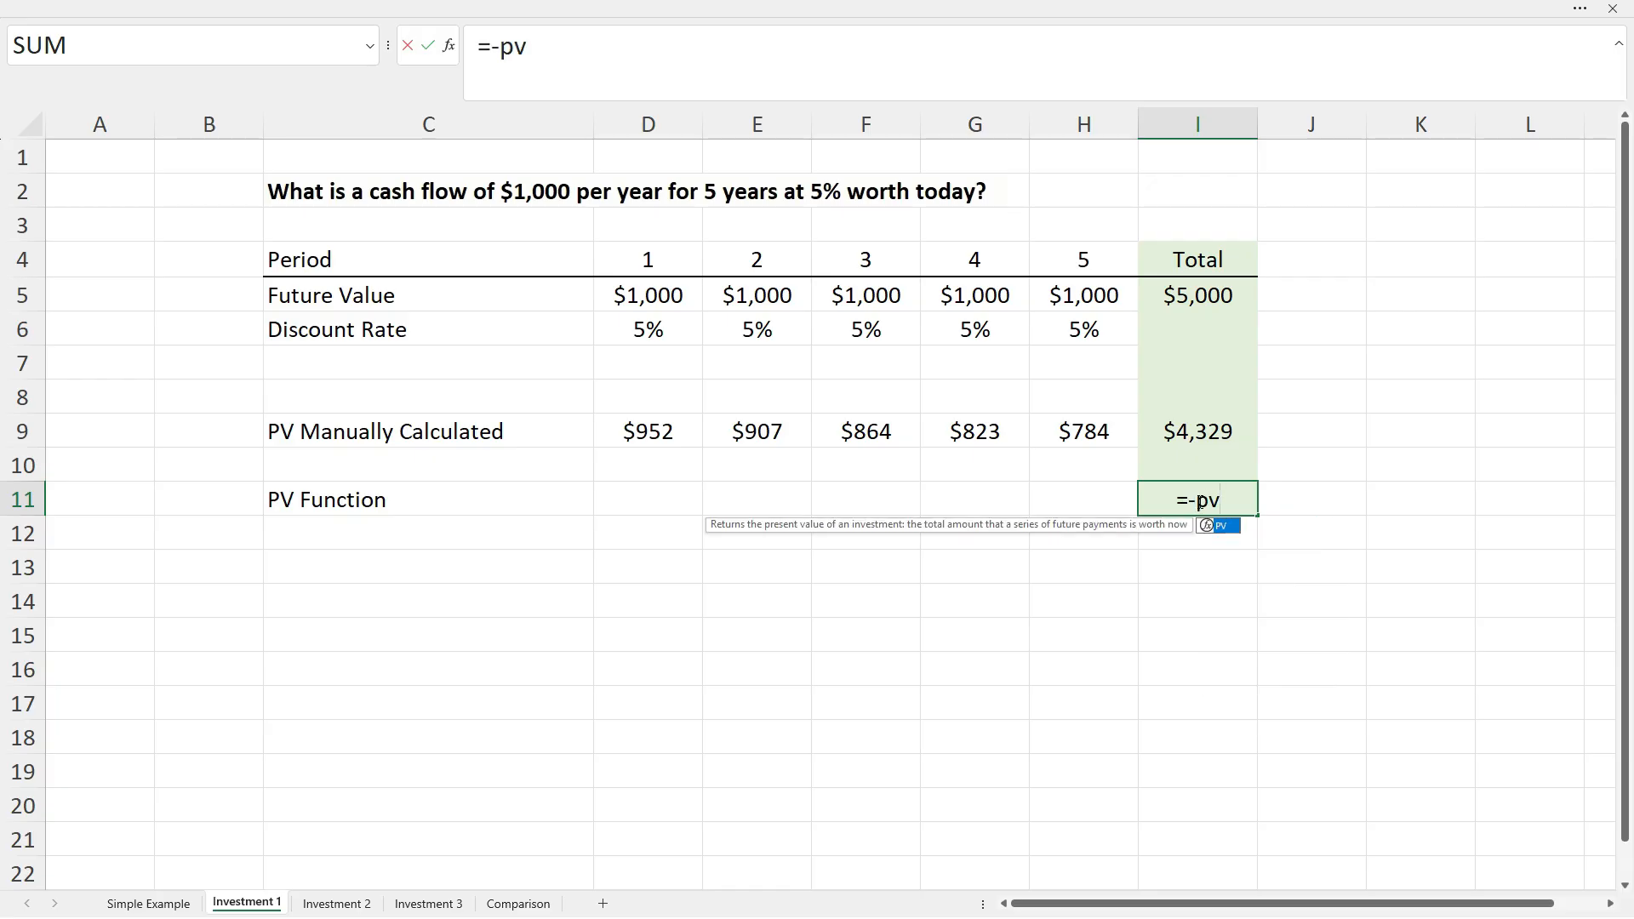
{"action": "type", "text": "("}
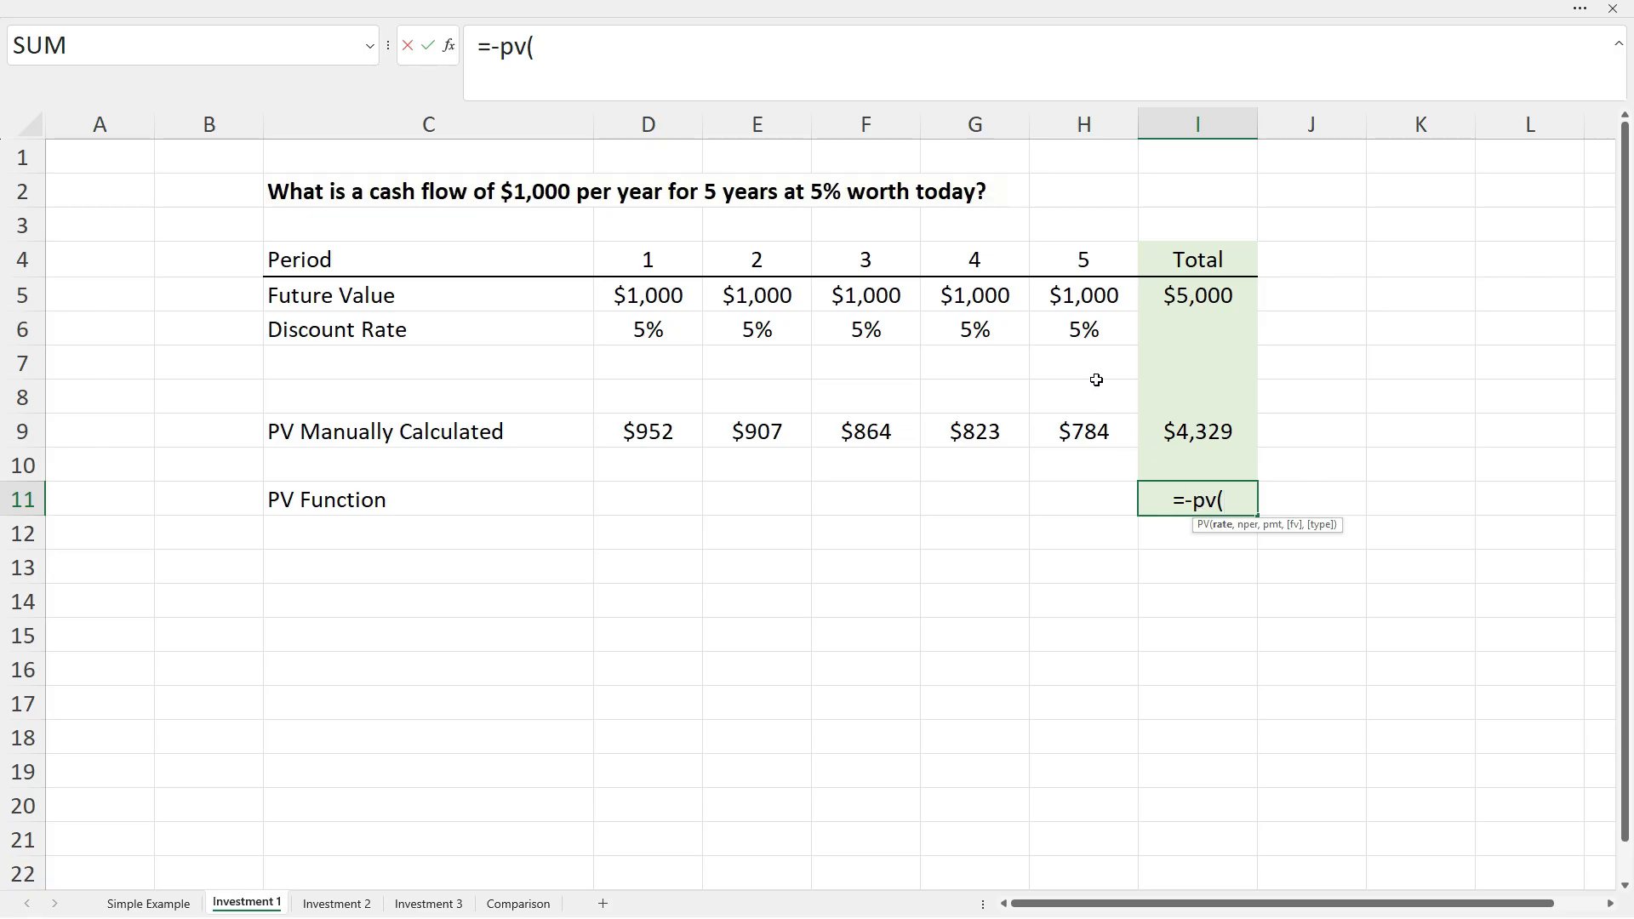
{"action": "left_click", "coordinate": [1093, 332]}
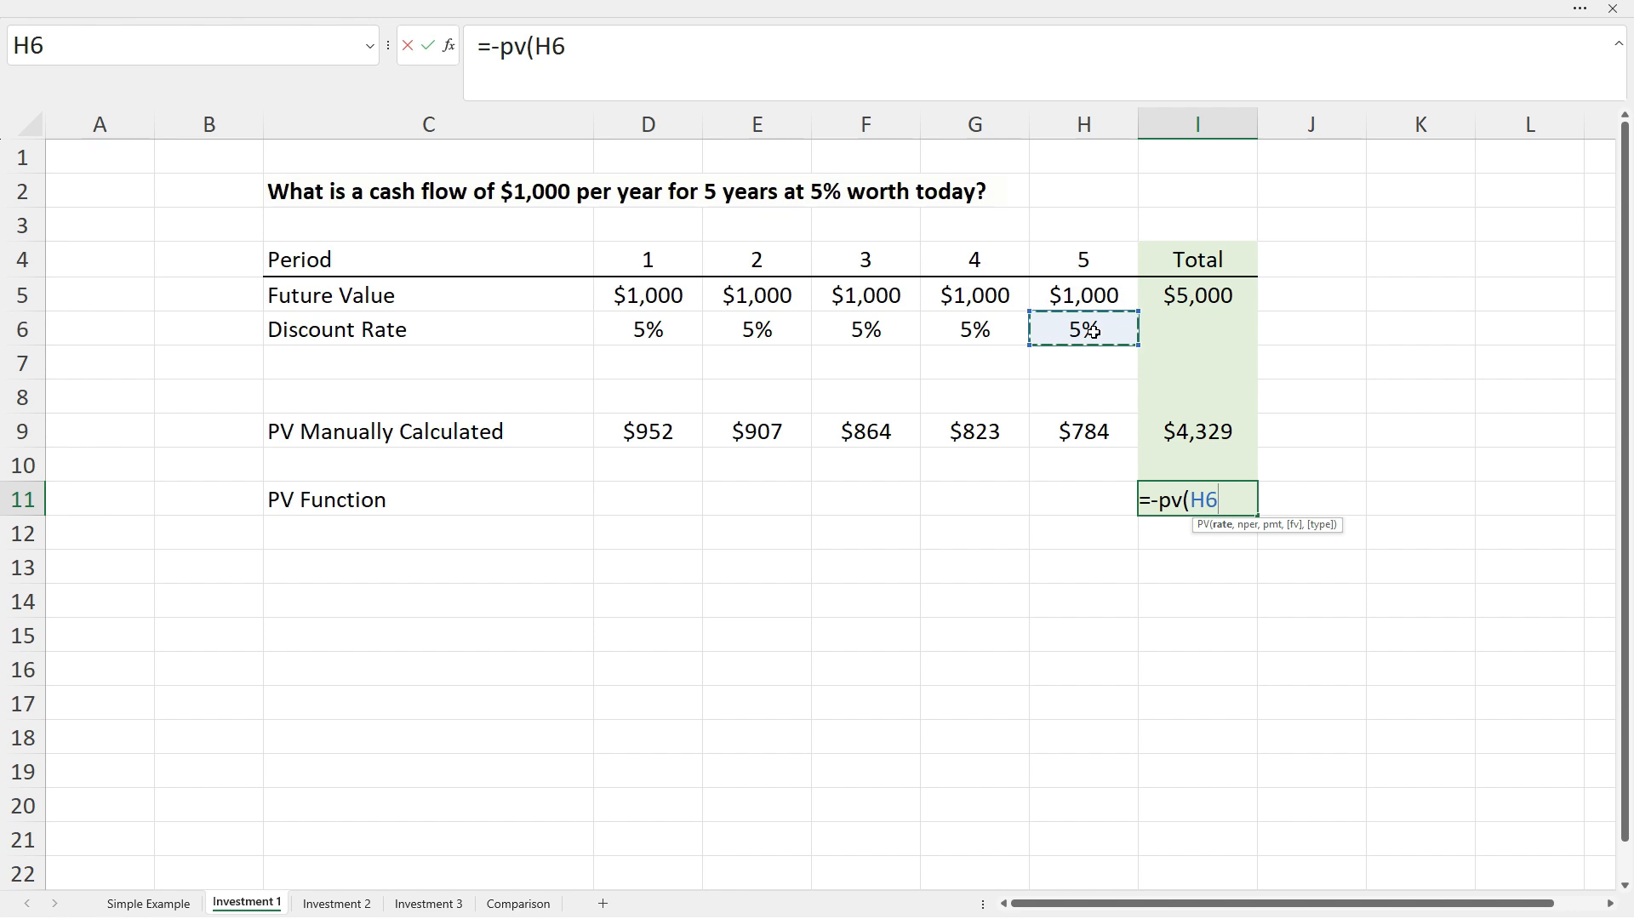
{"action": "type", "text": ","}
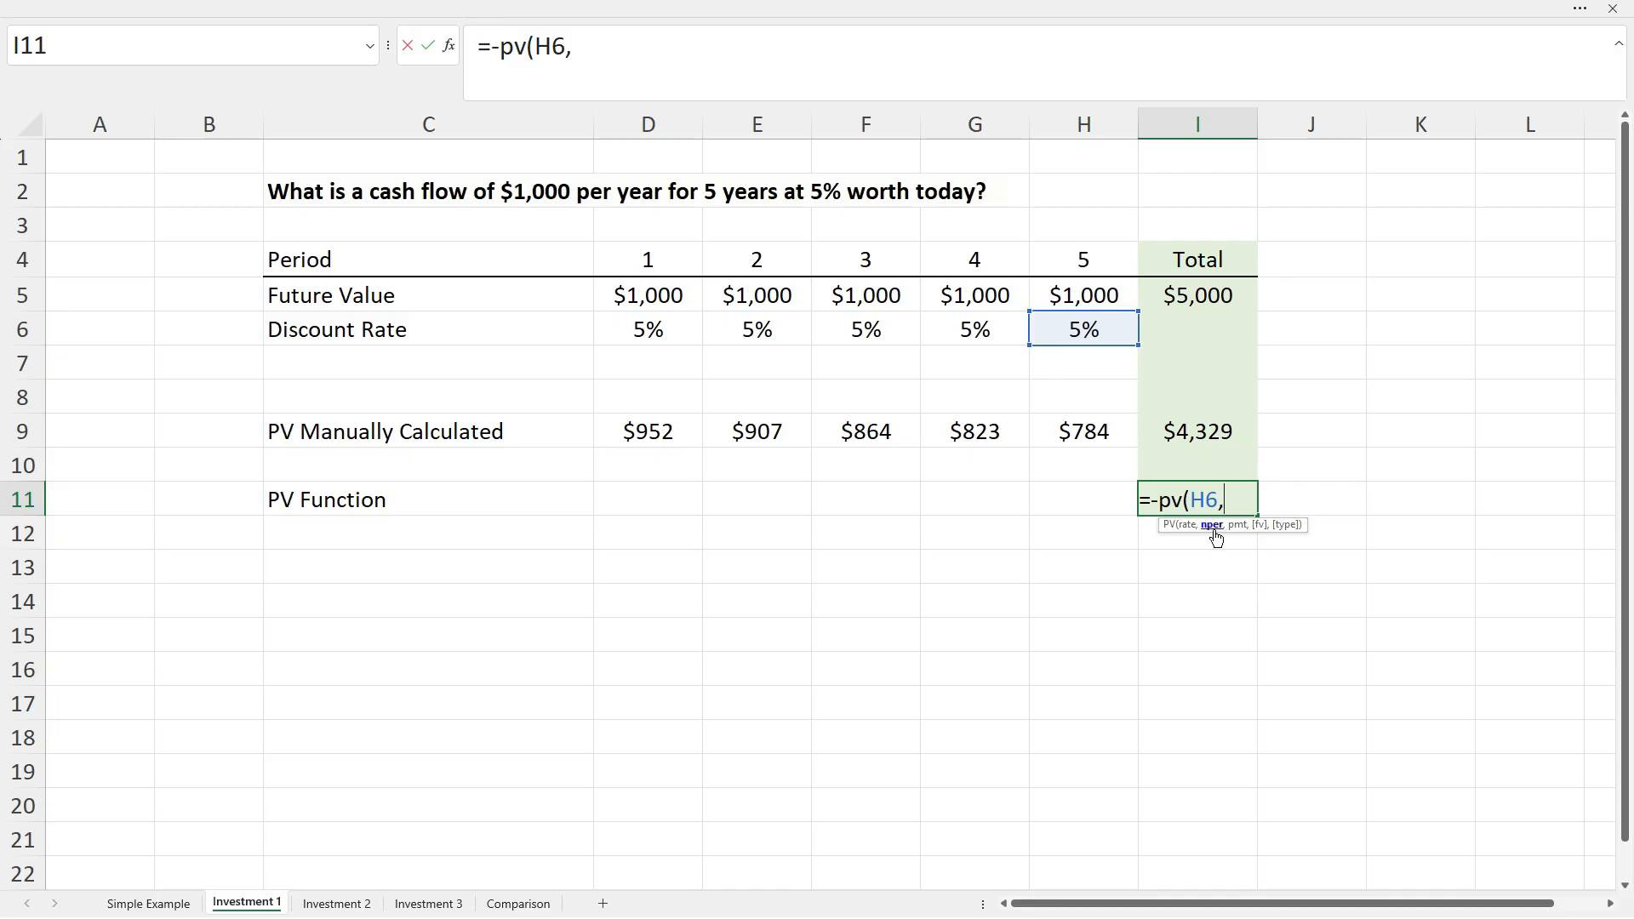
{"action": "left_click", "coordinate": [1106, 265]}
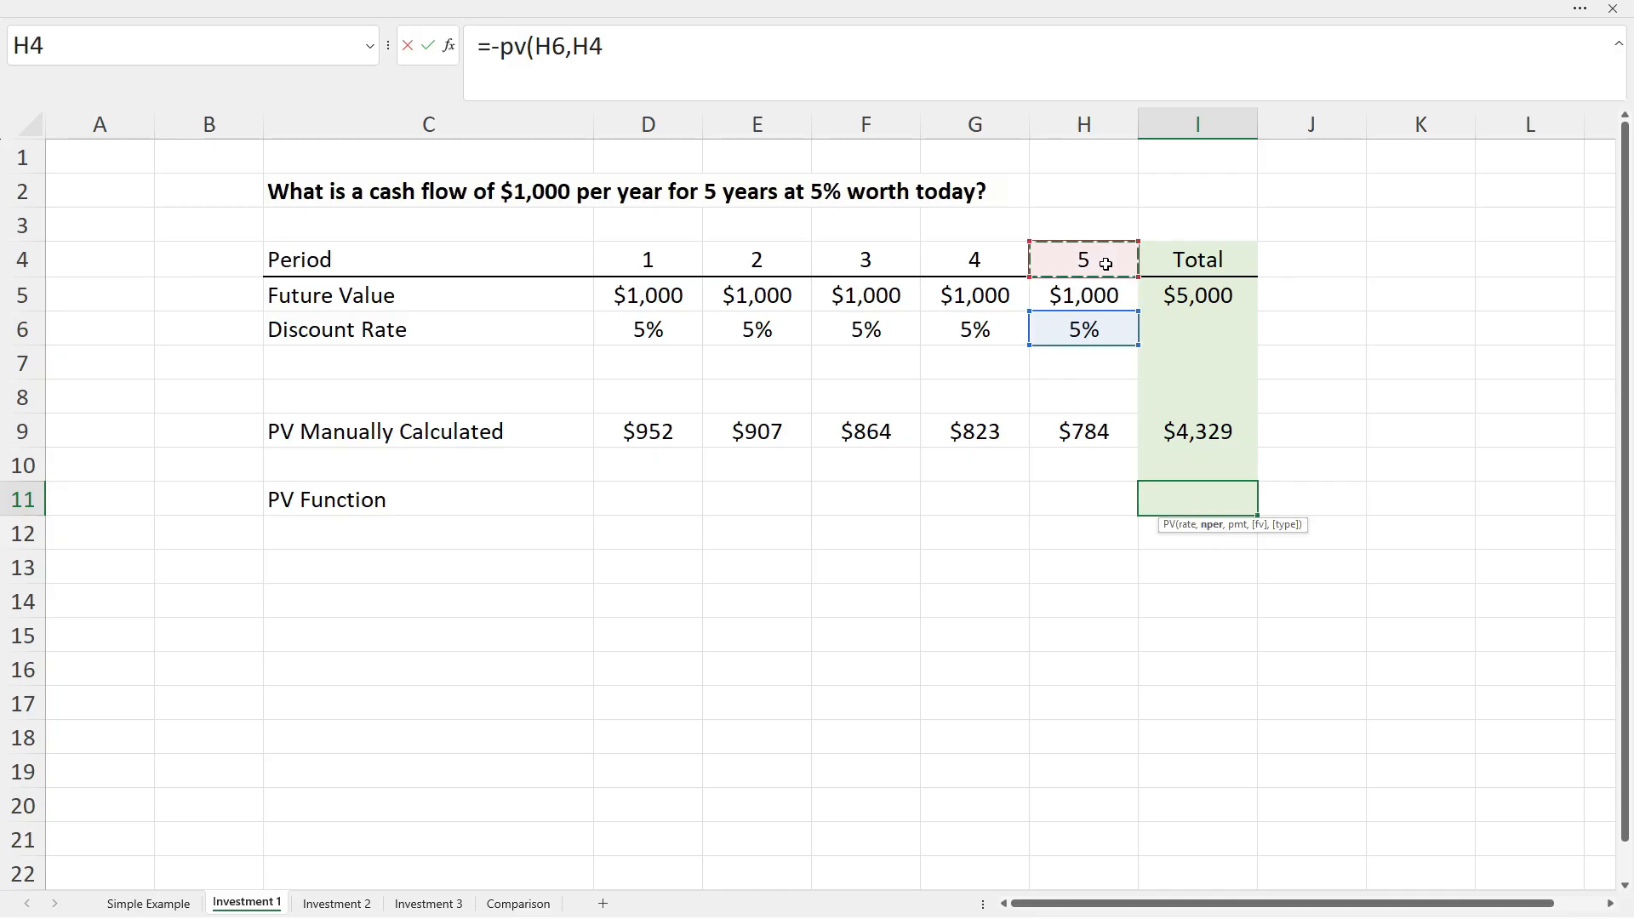
{"action": "type", "text": ","}
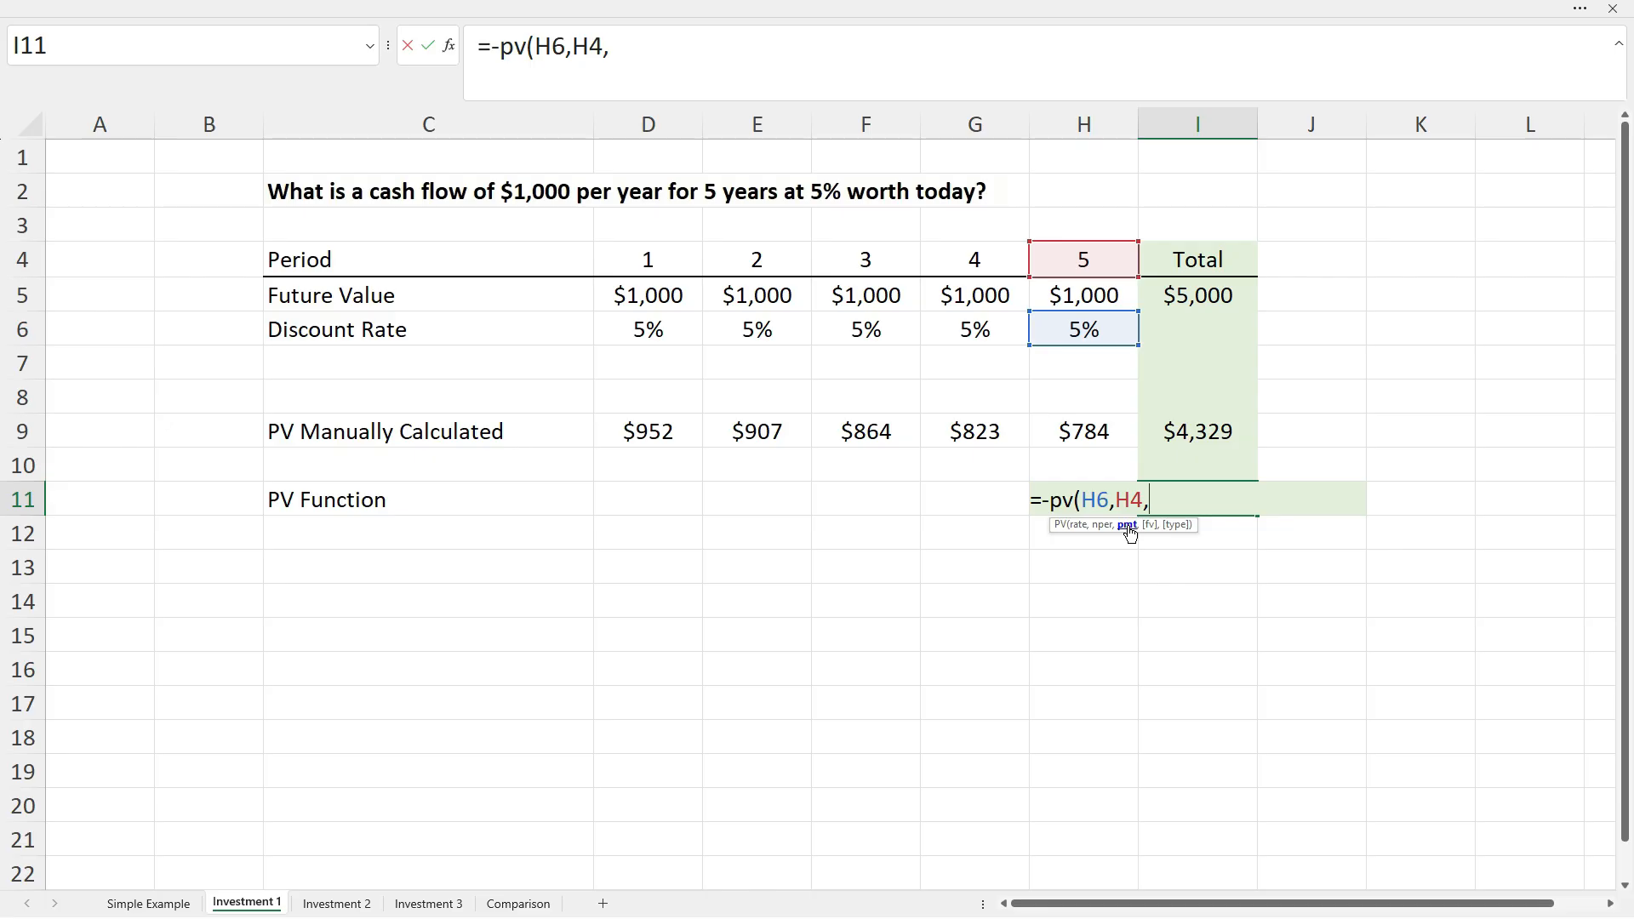
Complete Investment 1's I11 formula as =-PV(H6,H4,H5,,0) so it returns $4,329.
{"action": "left_click", "coordinate": [1087, 295]}
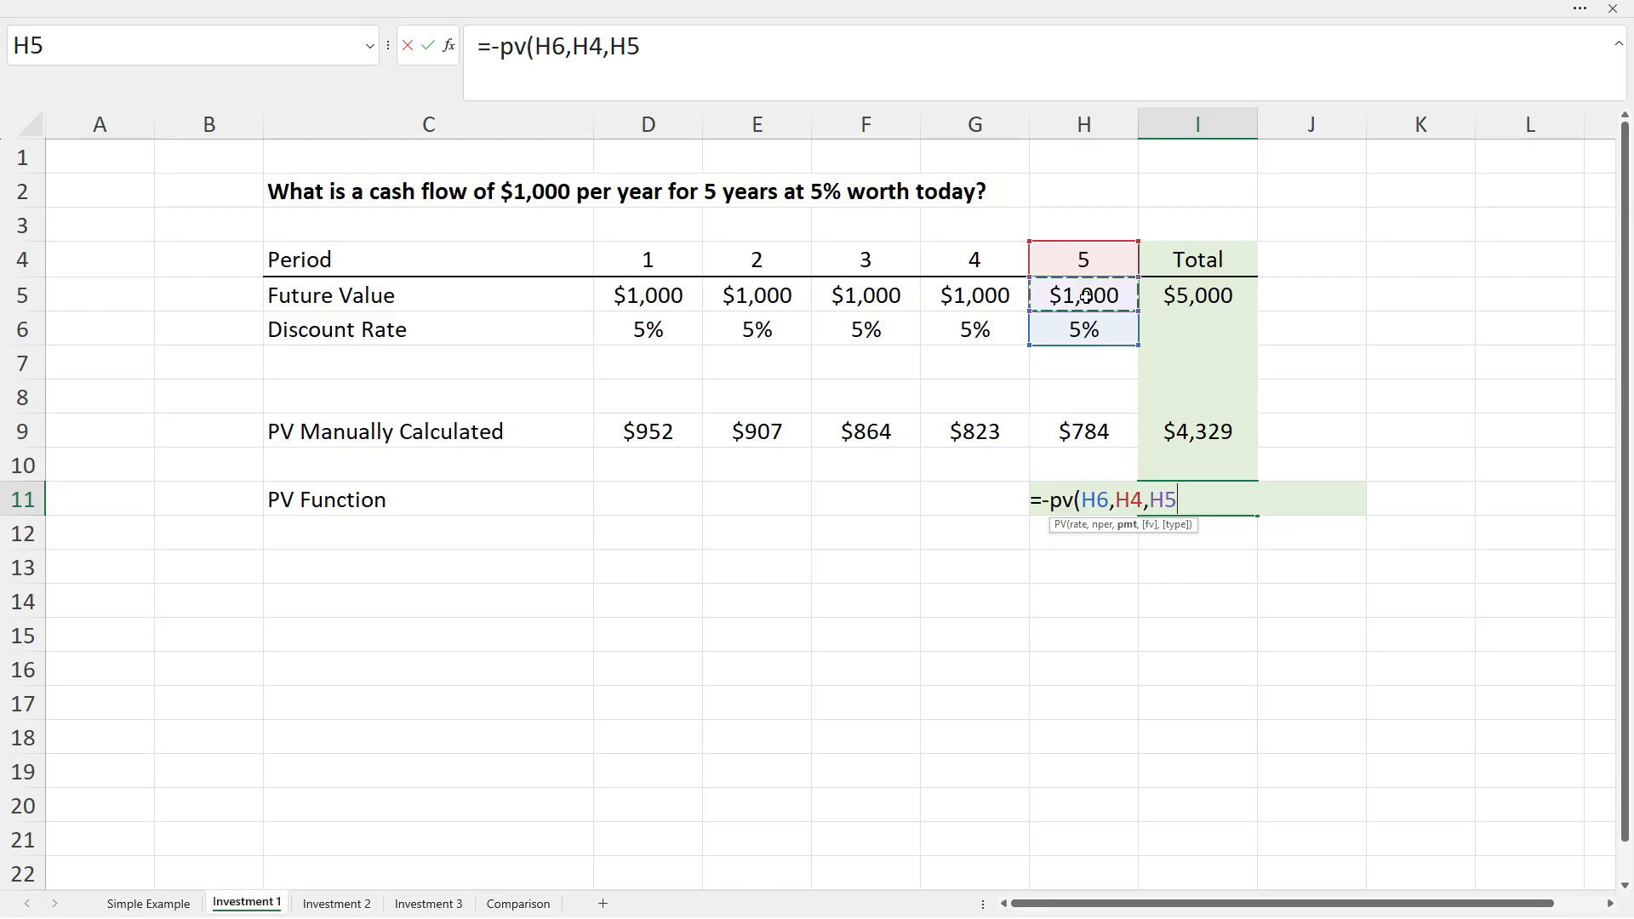
{"action": "type", "text": ","}
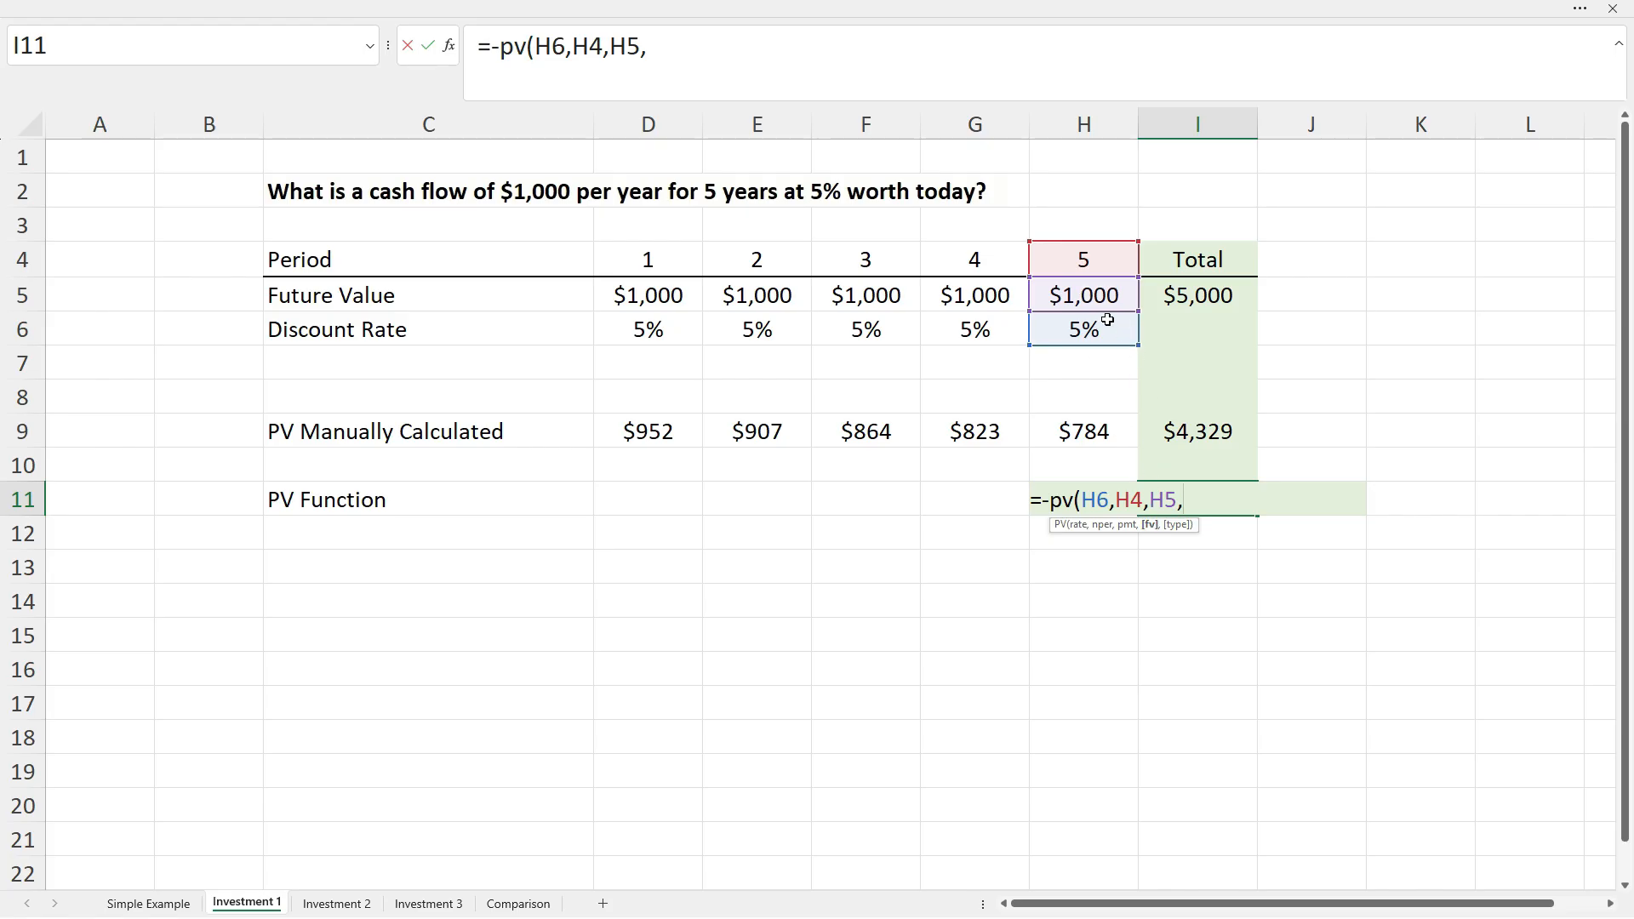
{"action": "type", "text": ","}
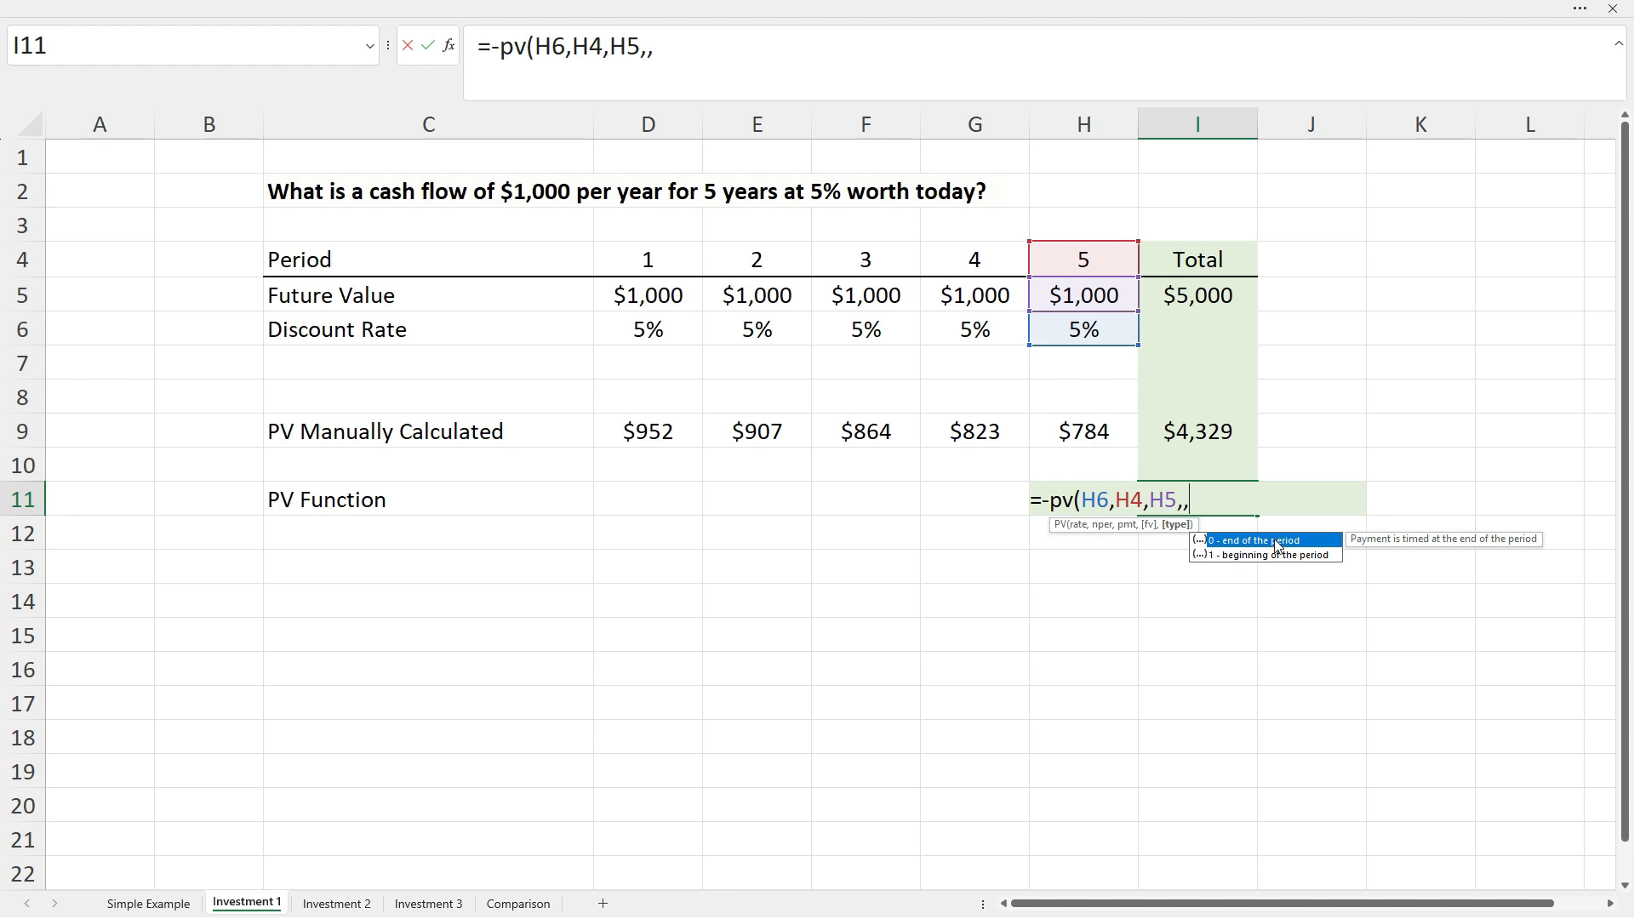
{"action": "type", "text": "0))"}
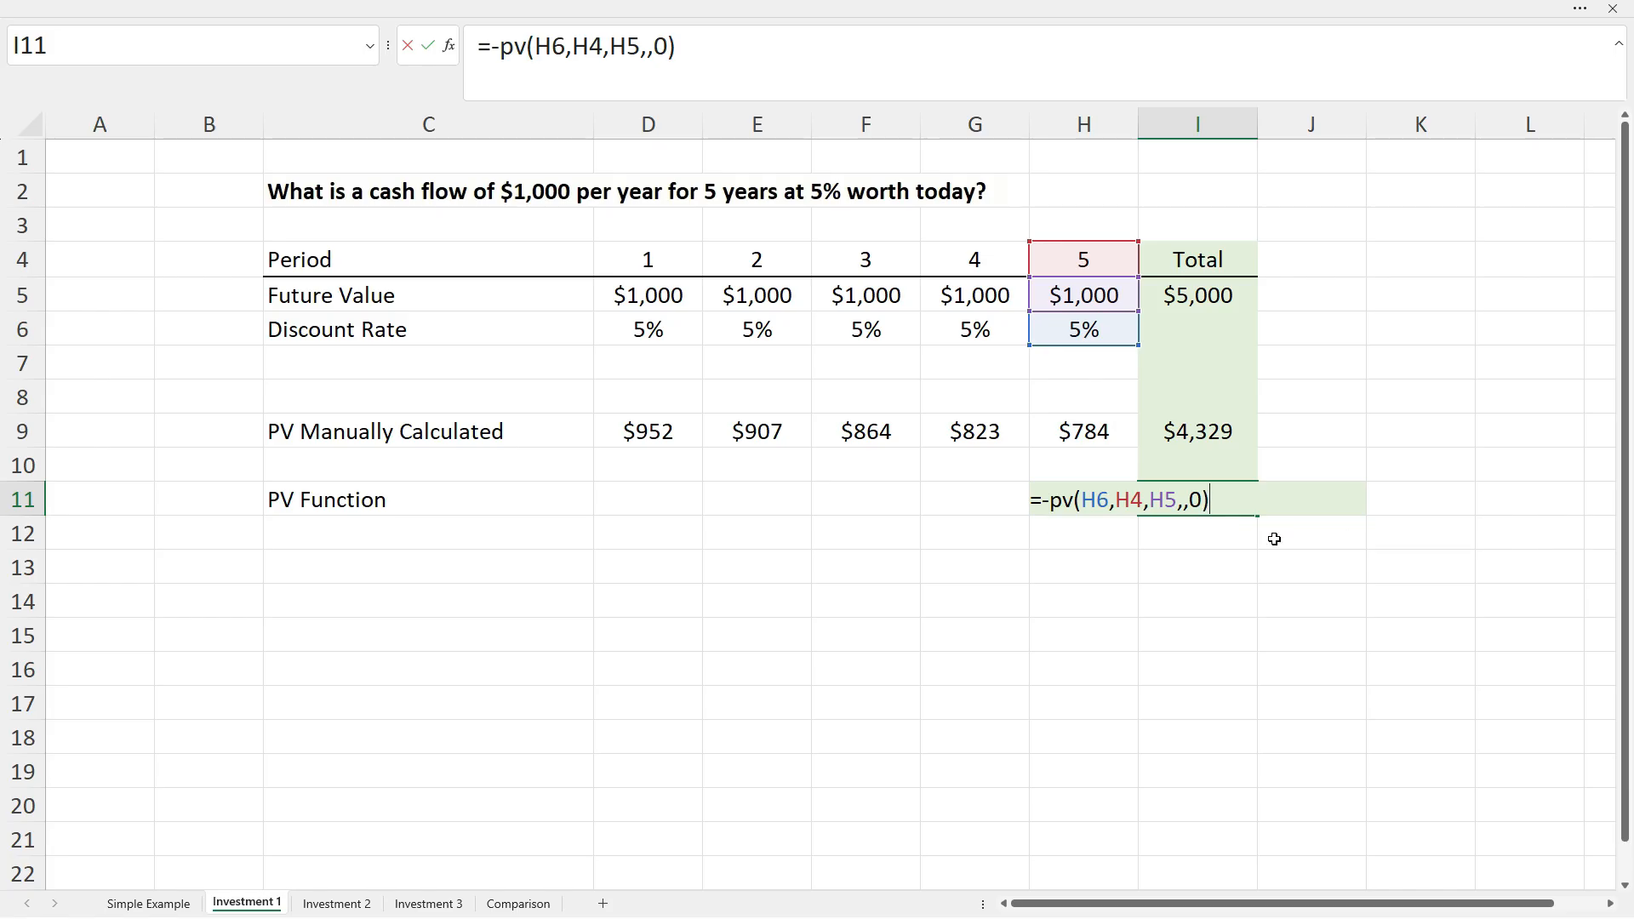
{"action": "key", "text": "Return"}
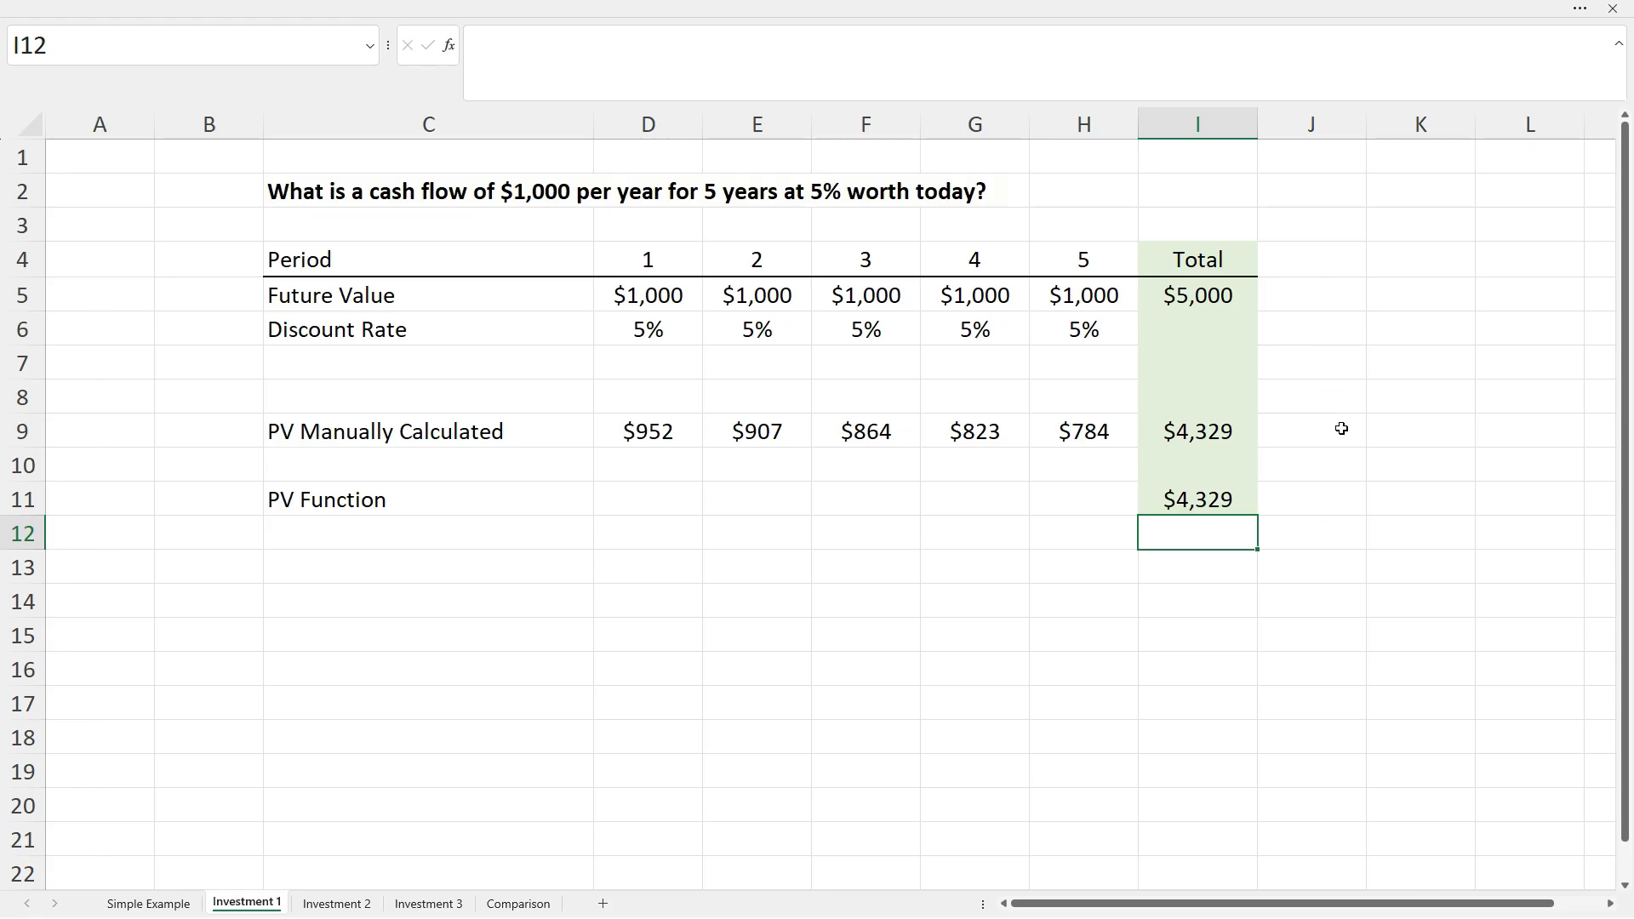
Review the committed PV formula in I11, then switch to the Investment 2 sheet.
{"action": "left_click", "coordinate": [1202, 500]}
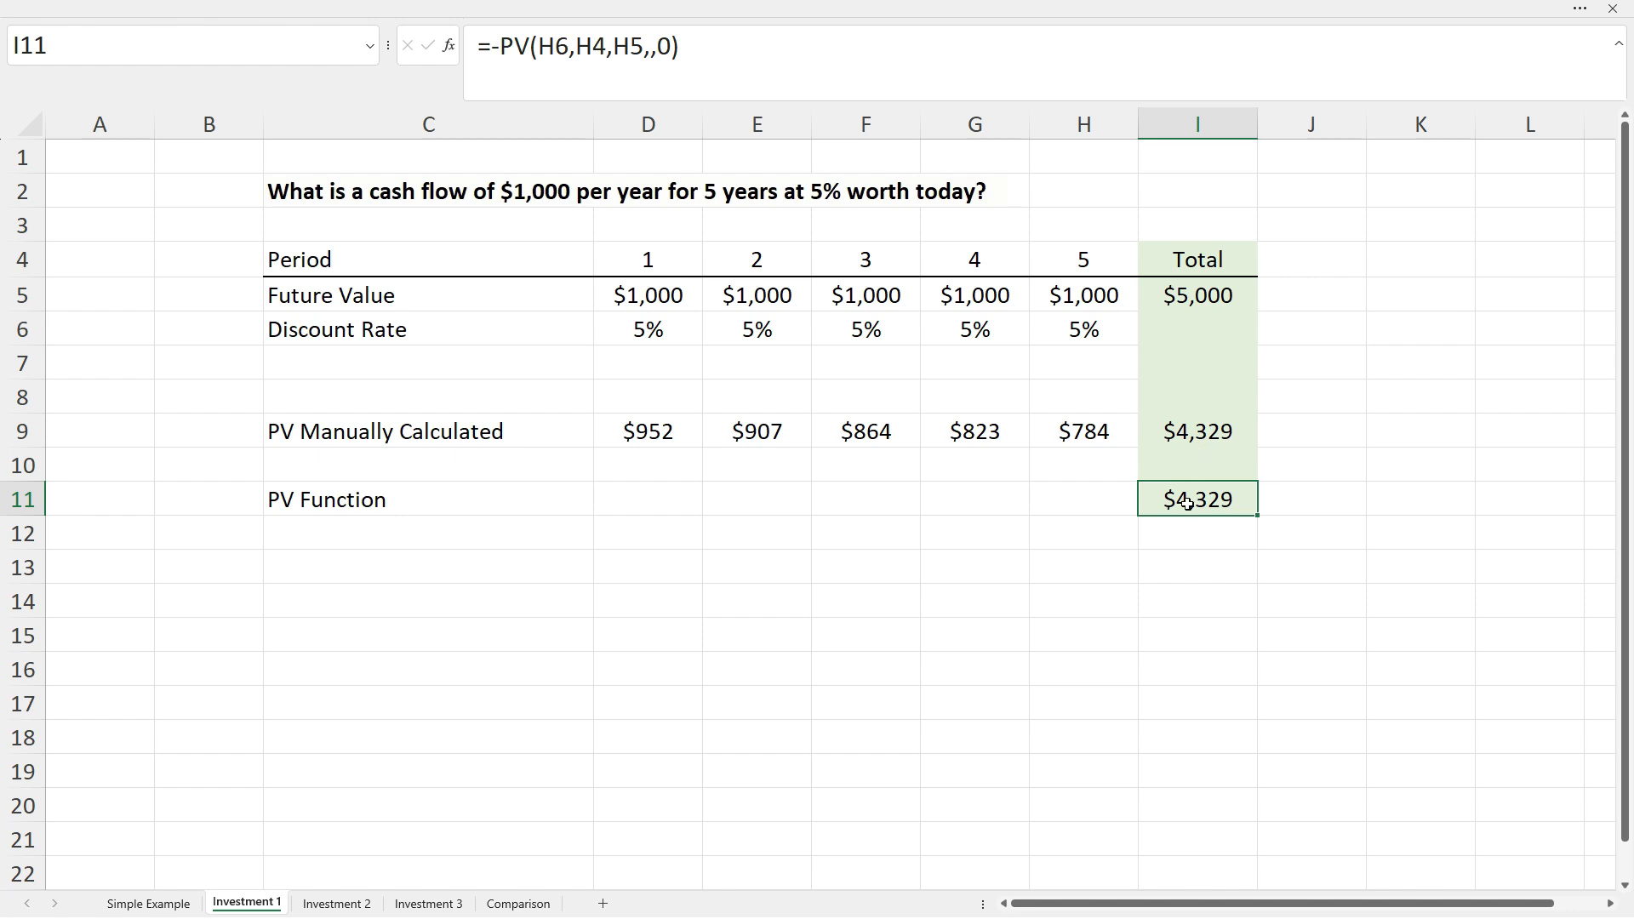
{"action": "left_click", "coordinate": [1187, 538]}
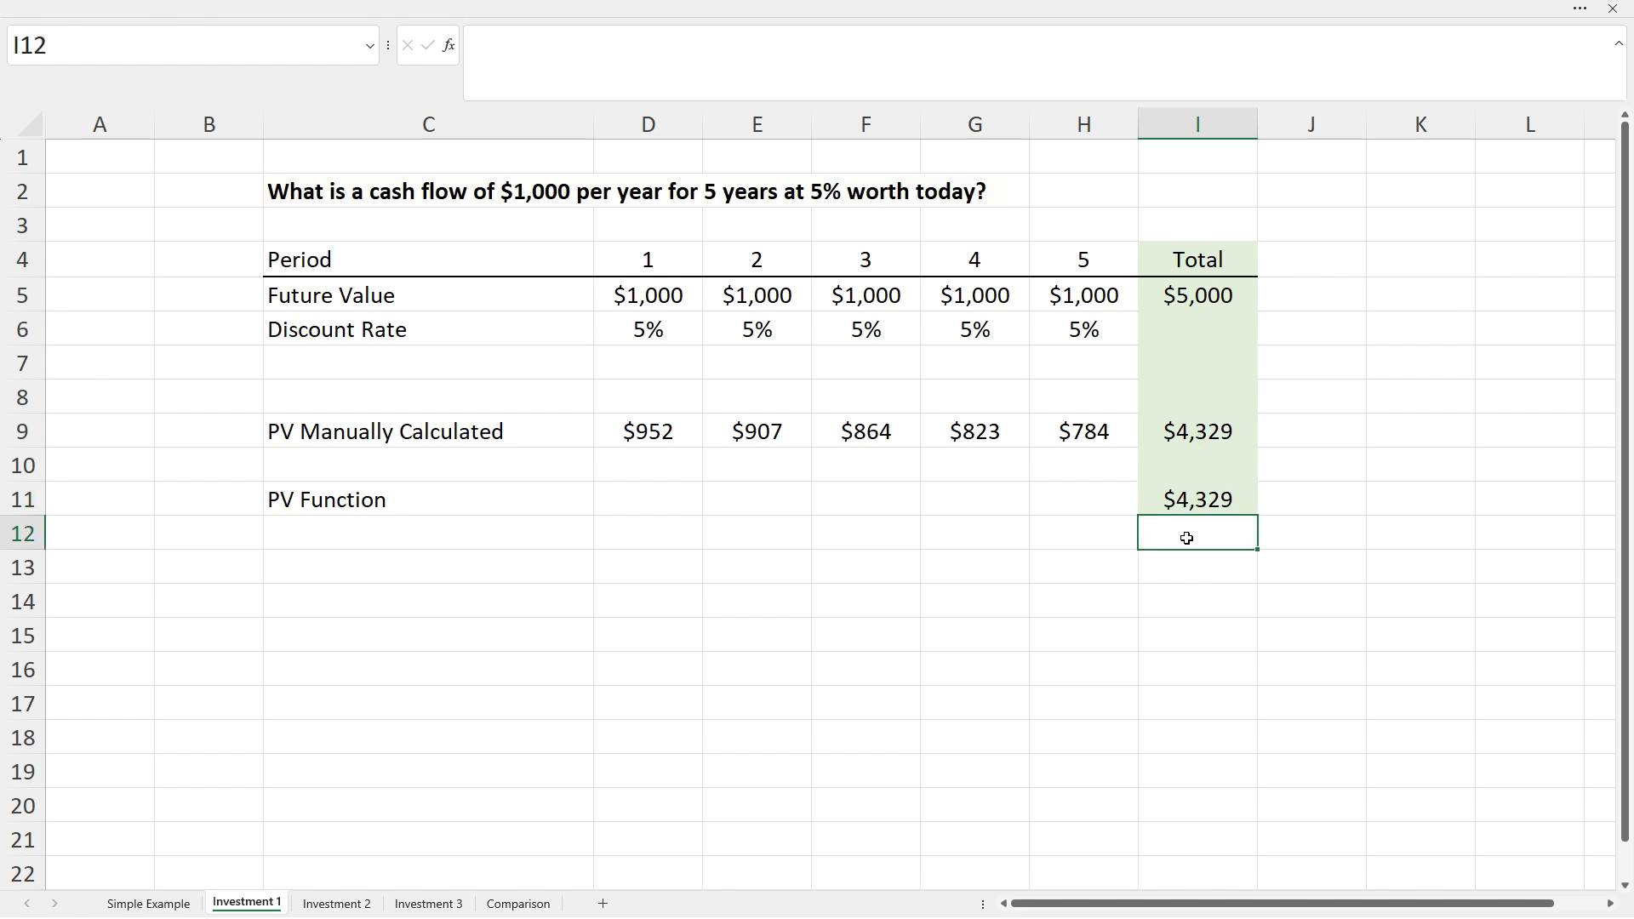
{"action": "left_click", "coordinate": [336, 902]}
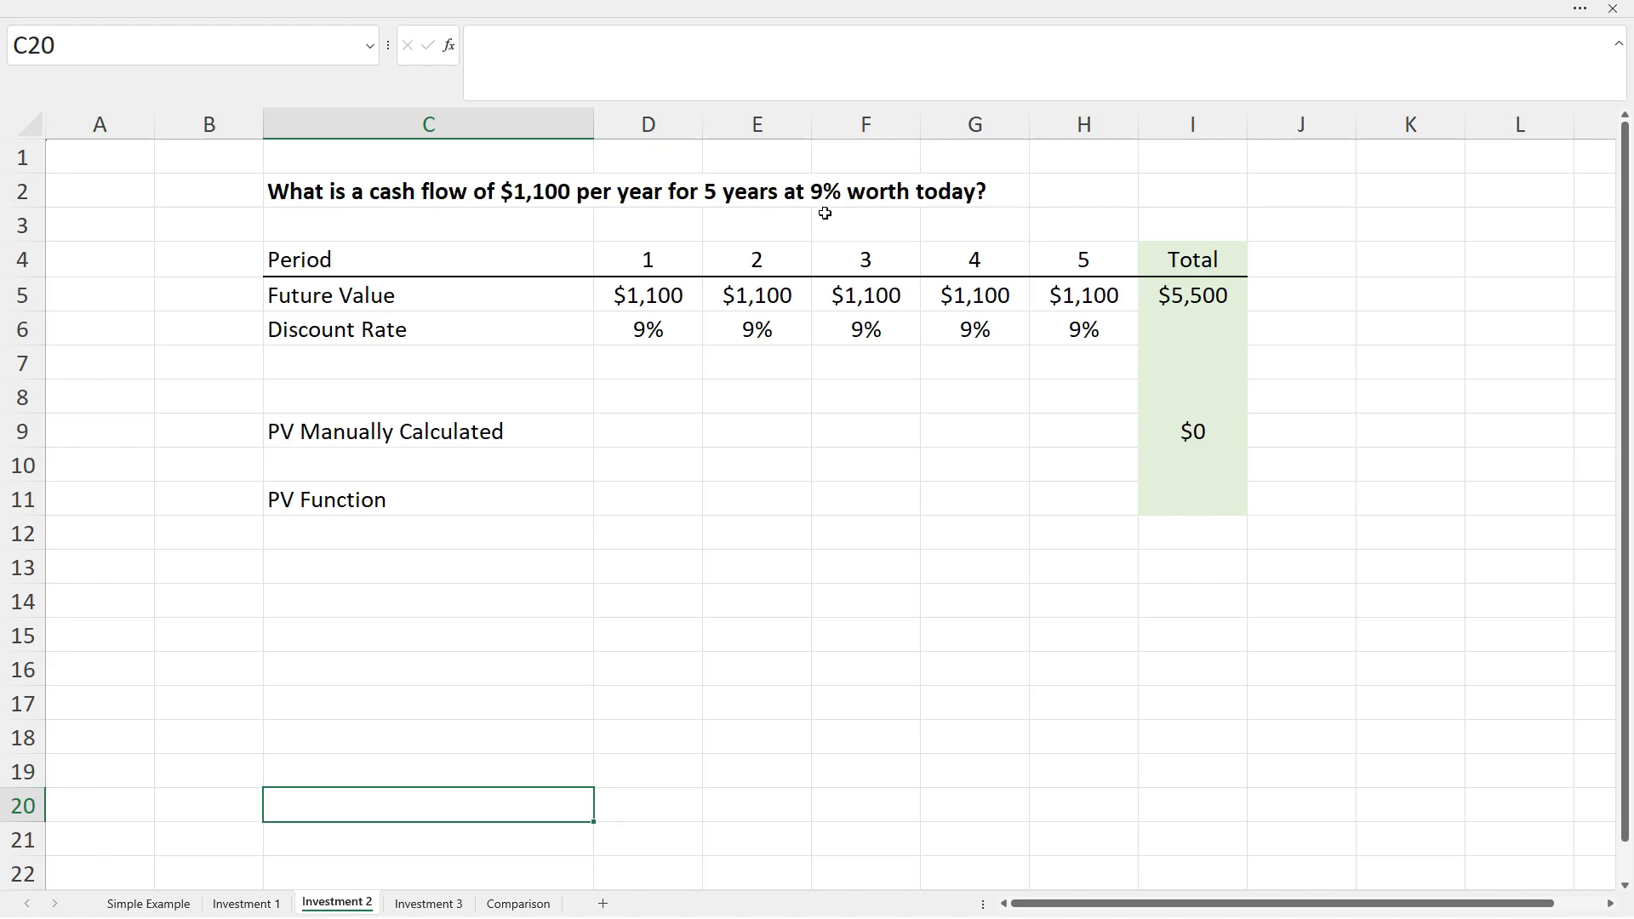
Enter =D5/(1+D6)^D4 in D9 to discount the first-year $1,100 at 9%.
{"action": "left_click", "coordinate": [658, 432]}
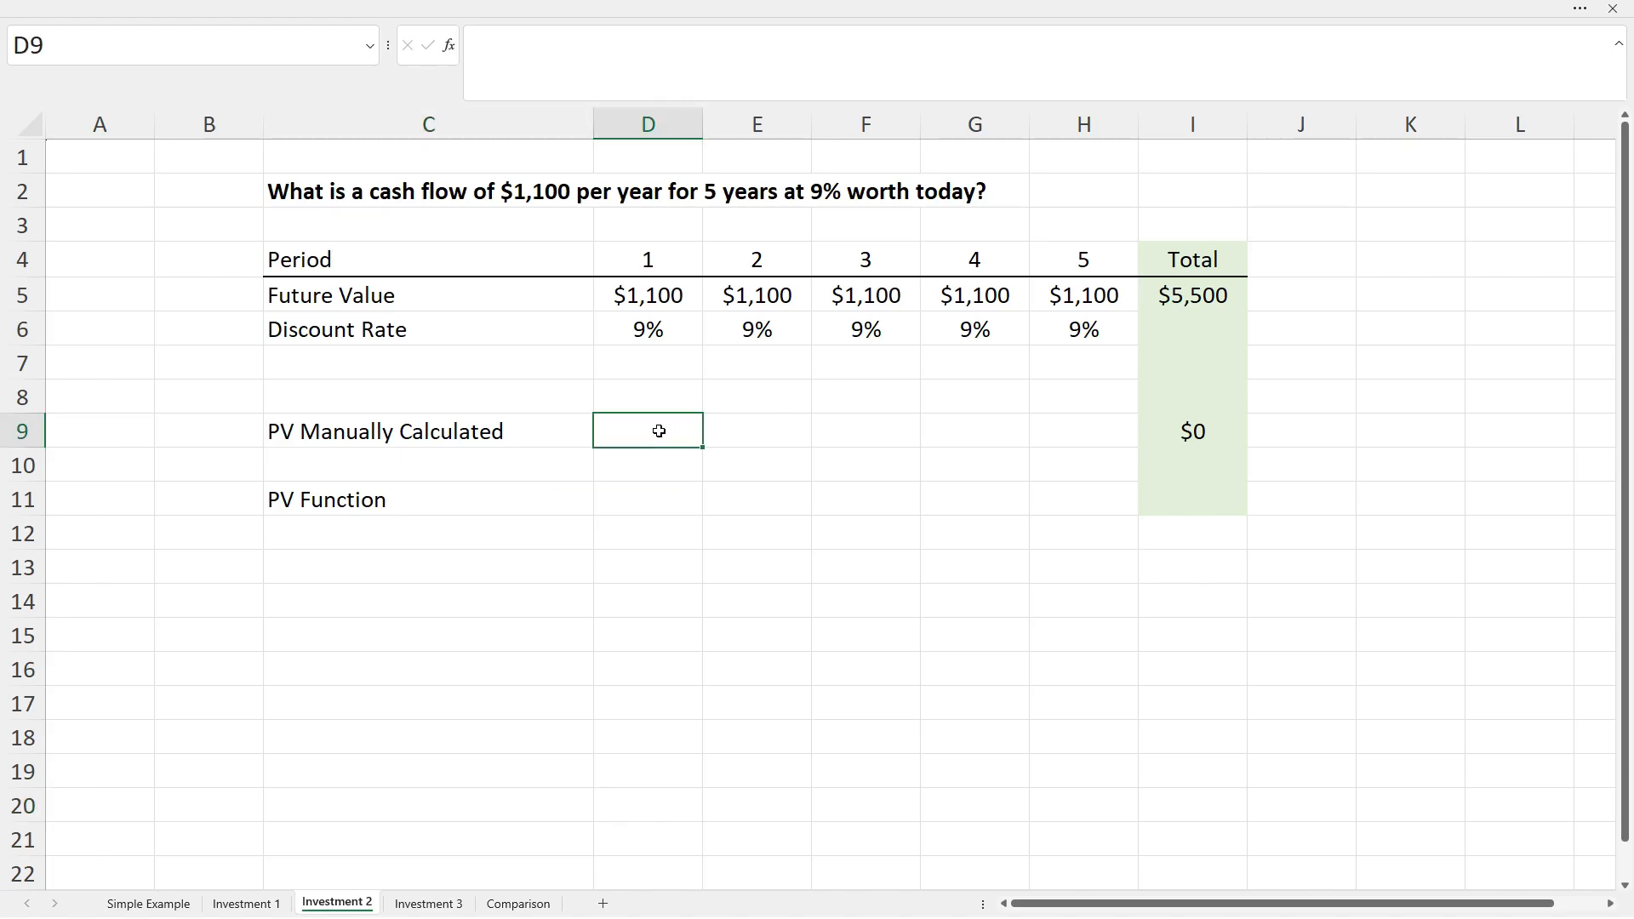
{"action": "type", "text": "="}
{"action": "left_click", "coordinate": [644, 296]}
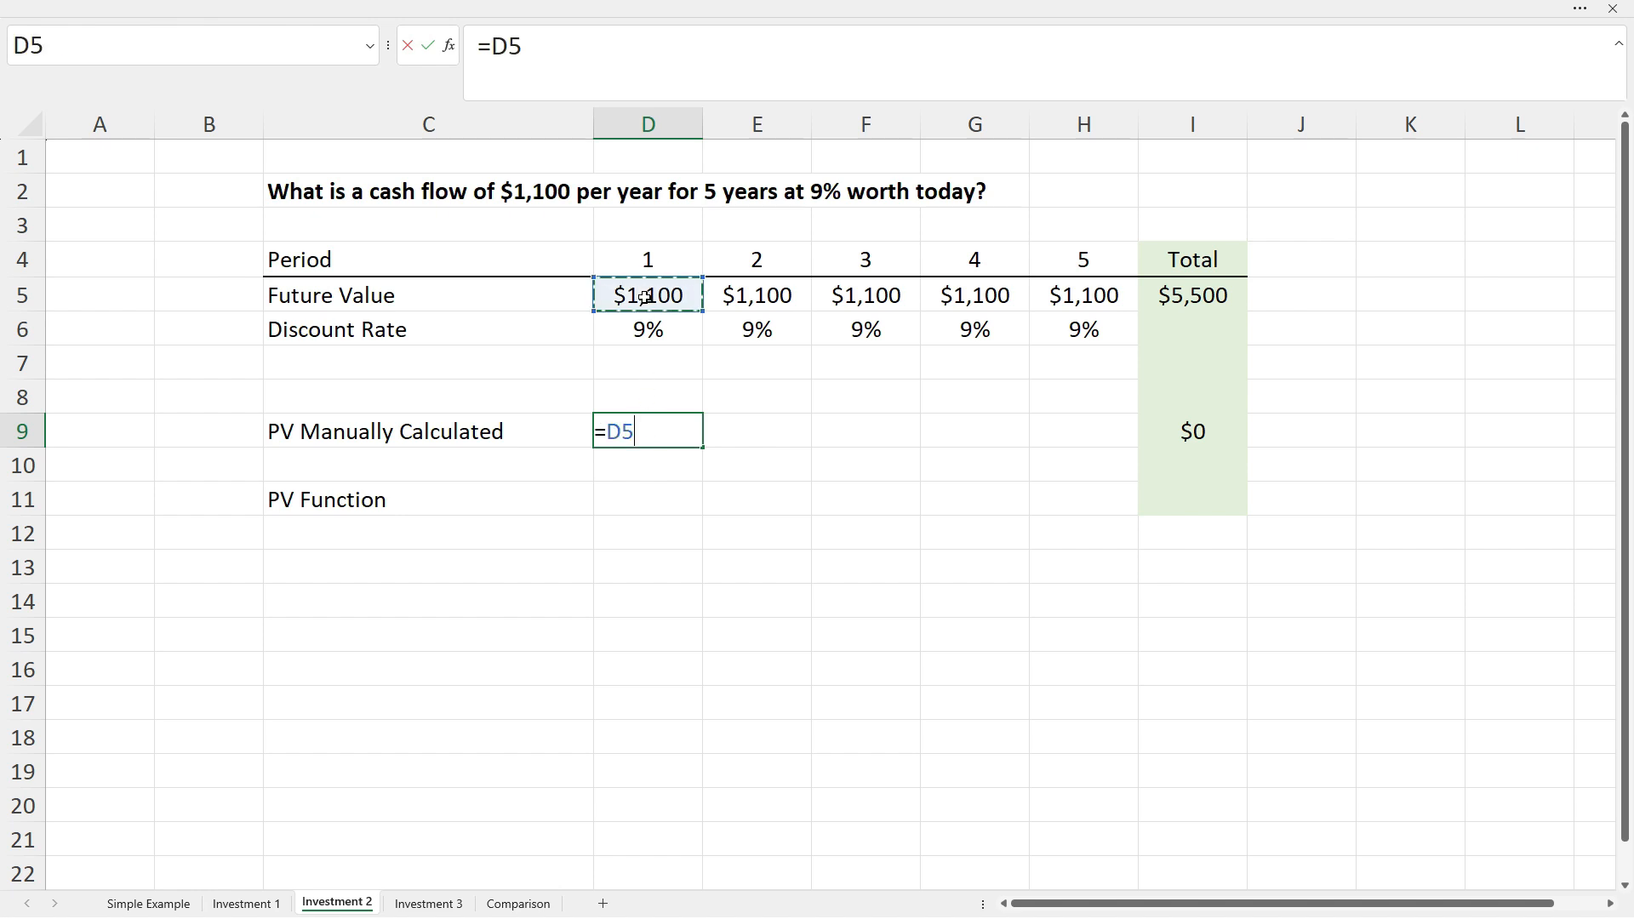
{"action": "type", "text": "/(1"}
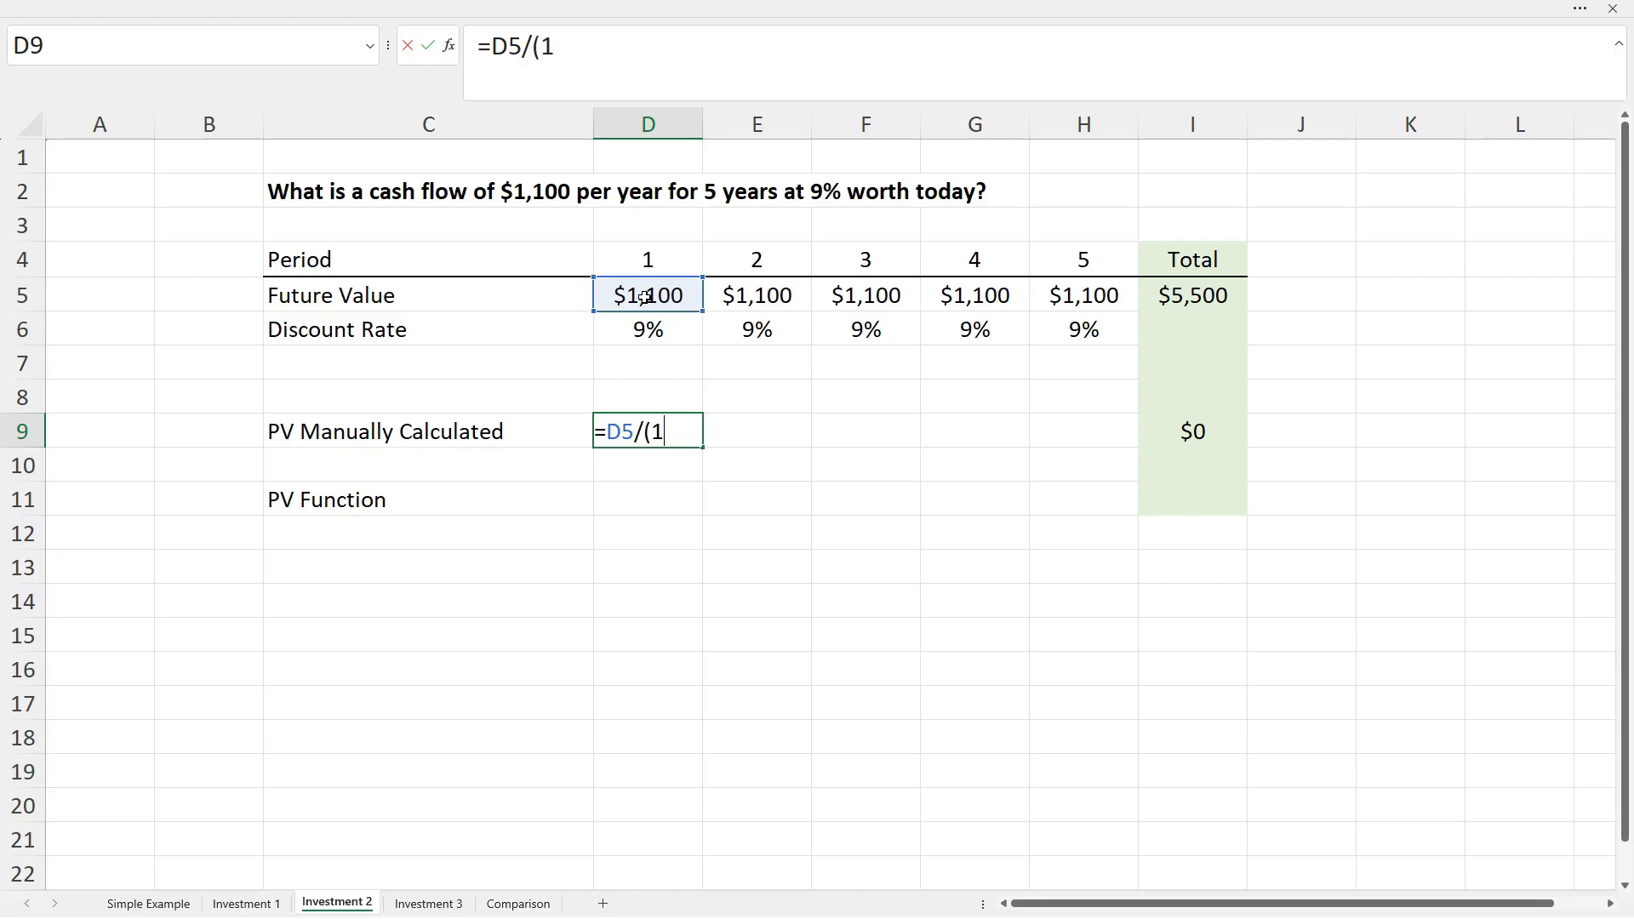
{"action": "type", "text": "+"}
{"action": "left_click", "coordinate": [643, 332]}
{"action": "type", "text": ")^"}
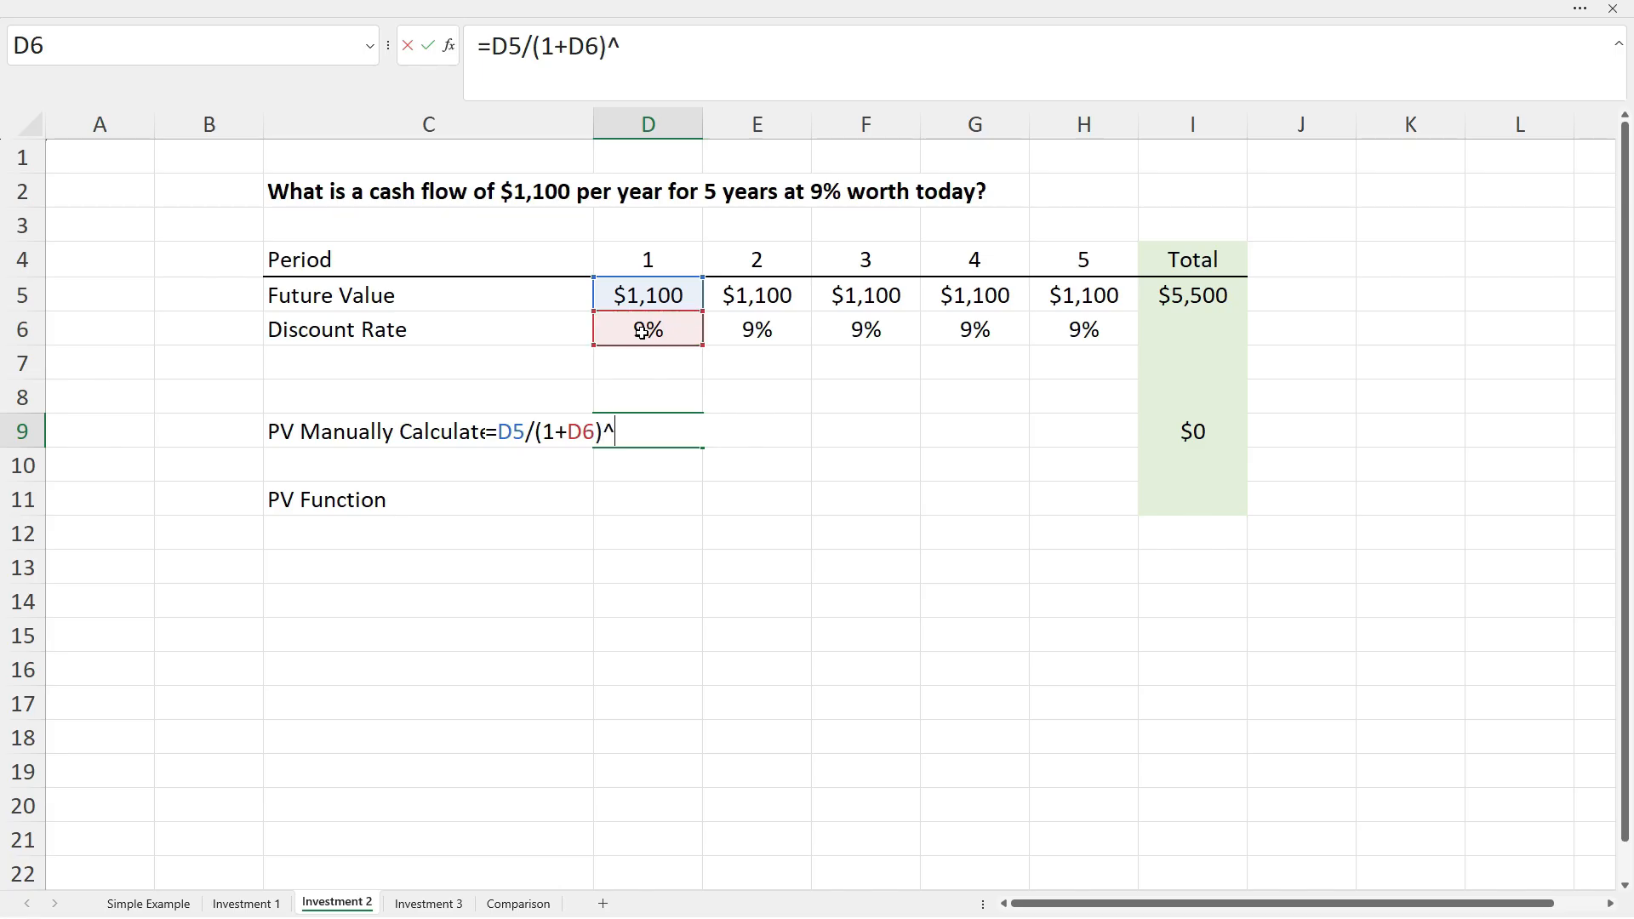
{"action": "left_click", "coordinate": [679, 266]}
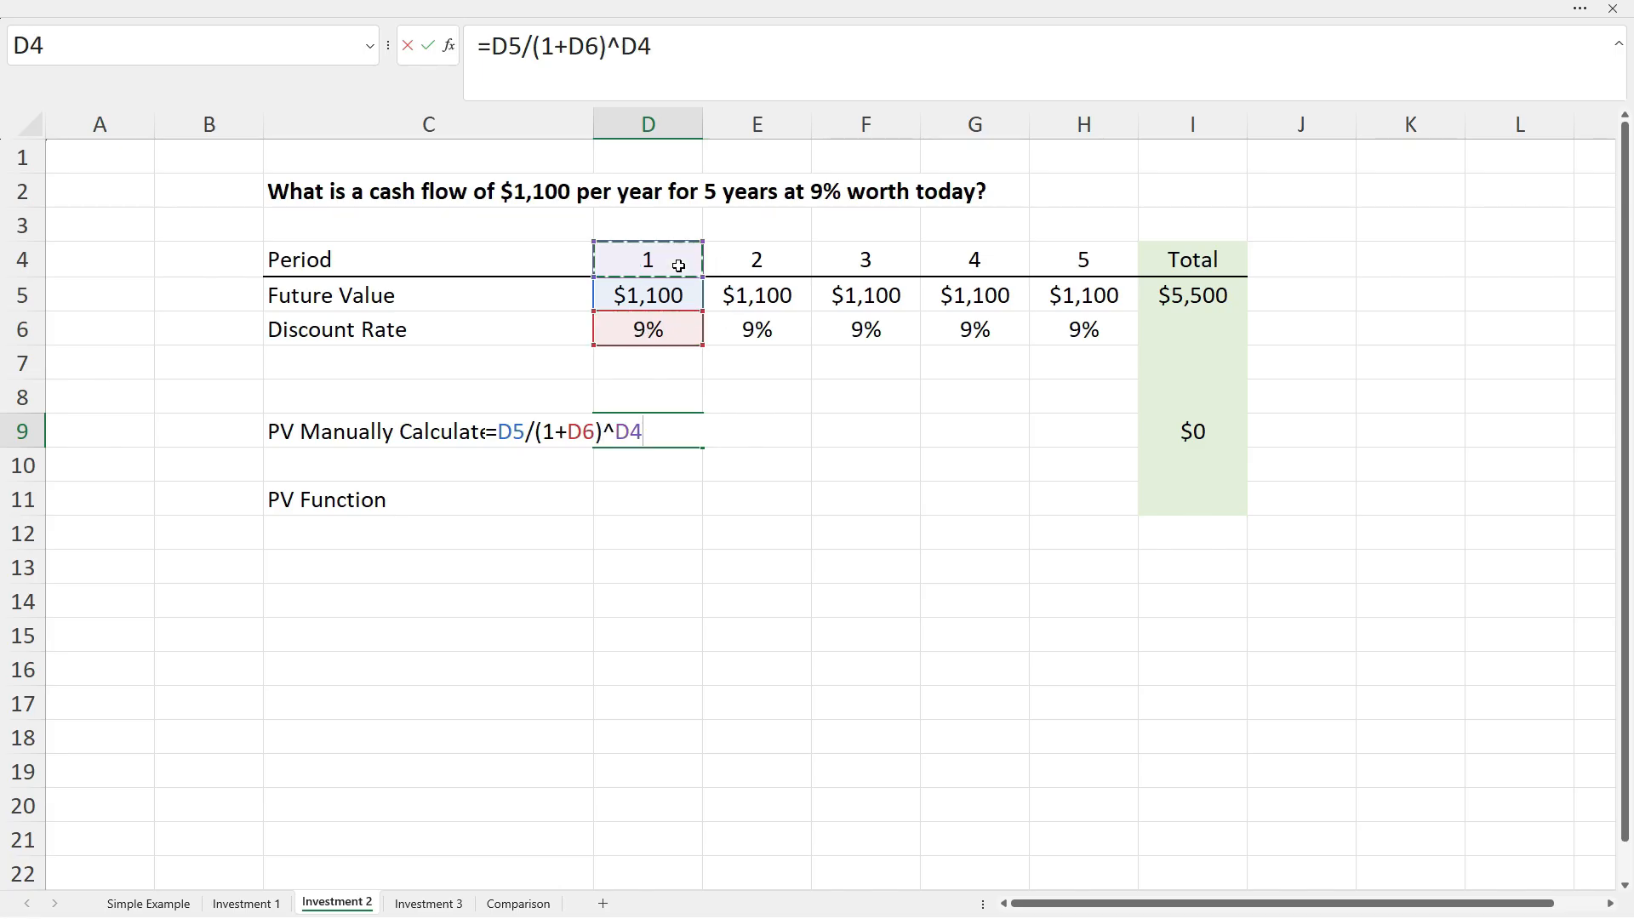
{"action": "key", "text": "Return"}
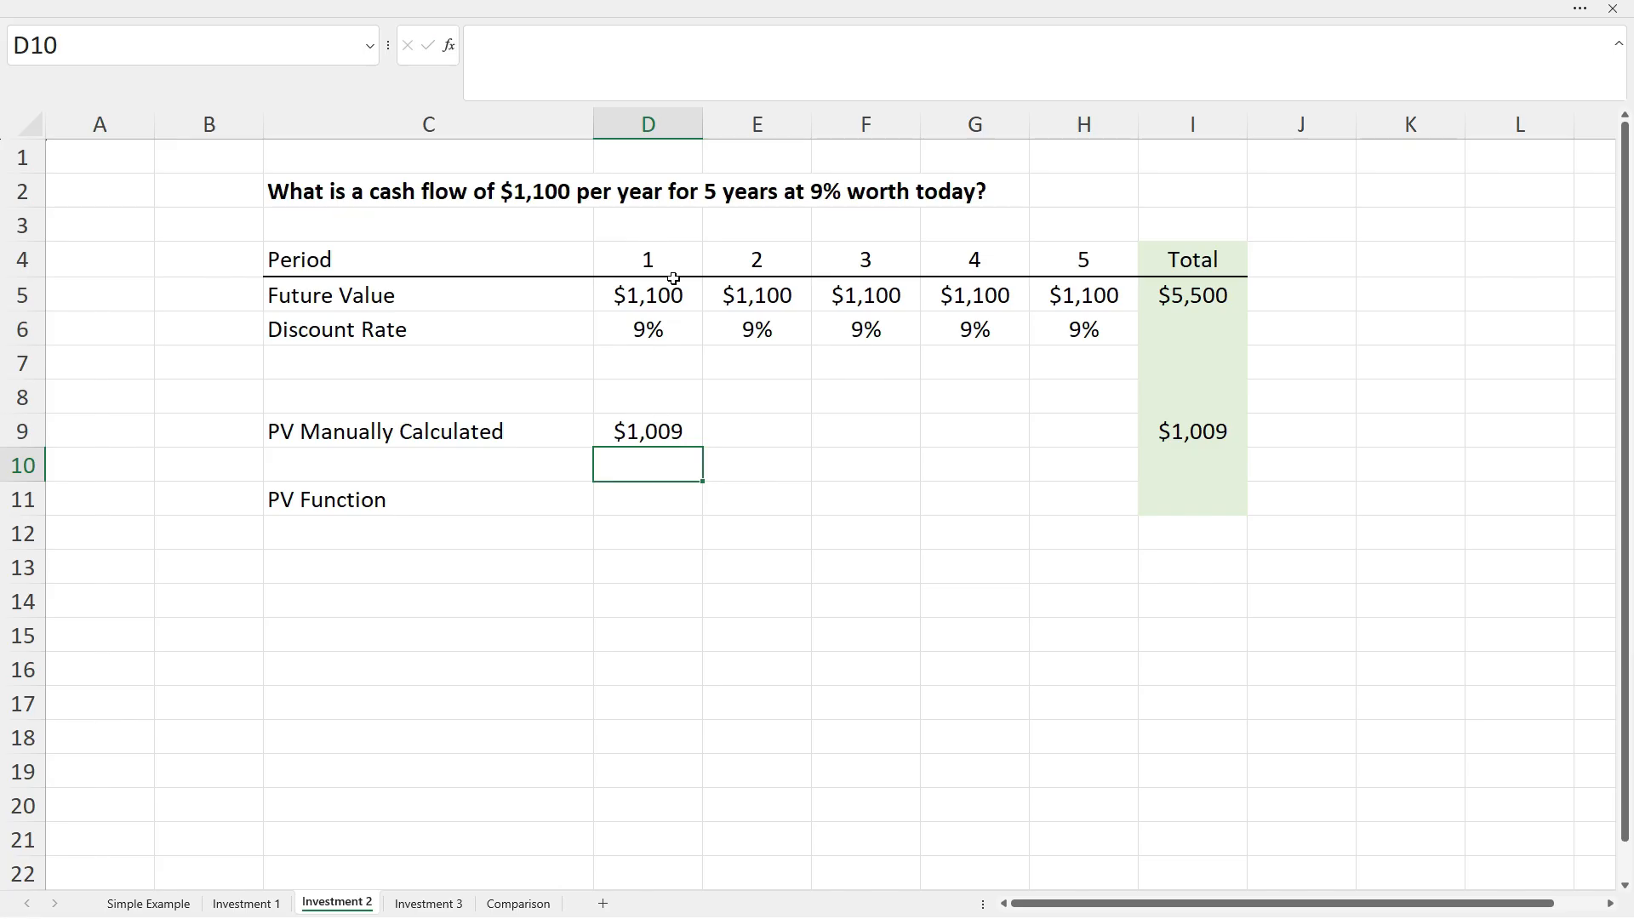
Fill the D9 formula across E9:H9 and verify H9's formula references.
{"action": "left_click", "coordinate": [657, 428]}
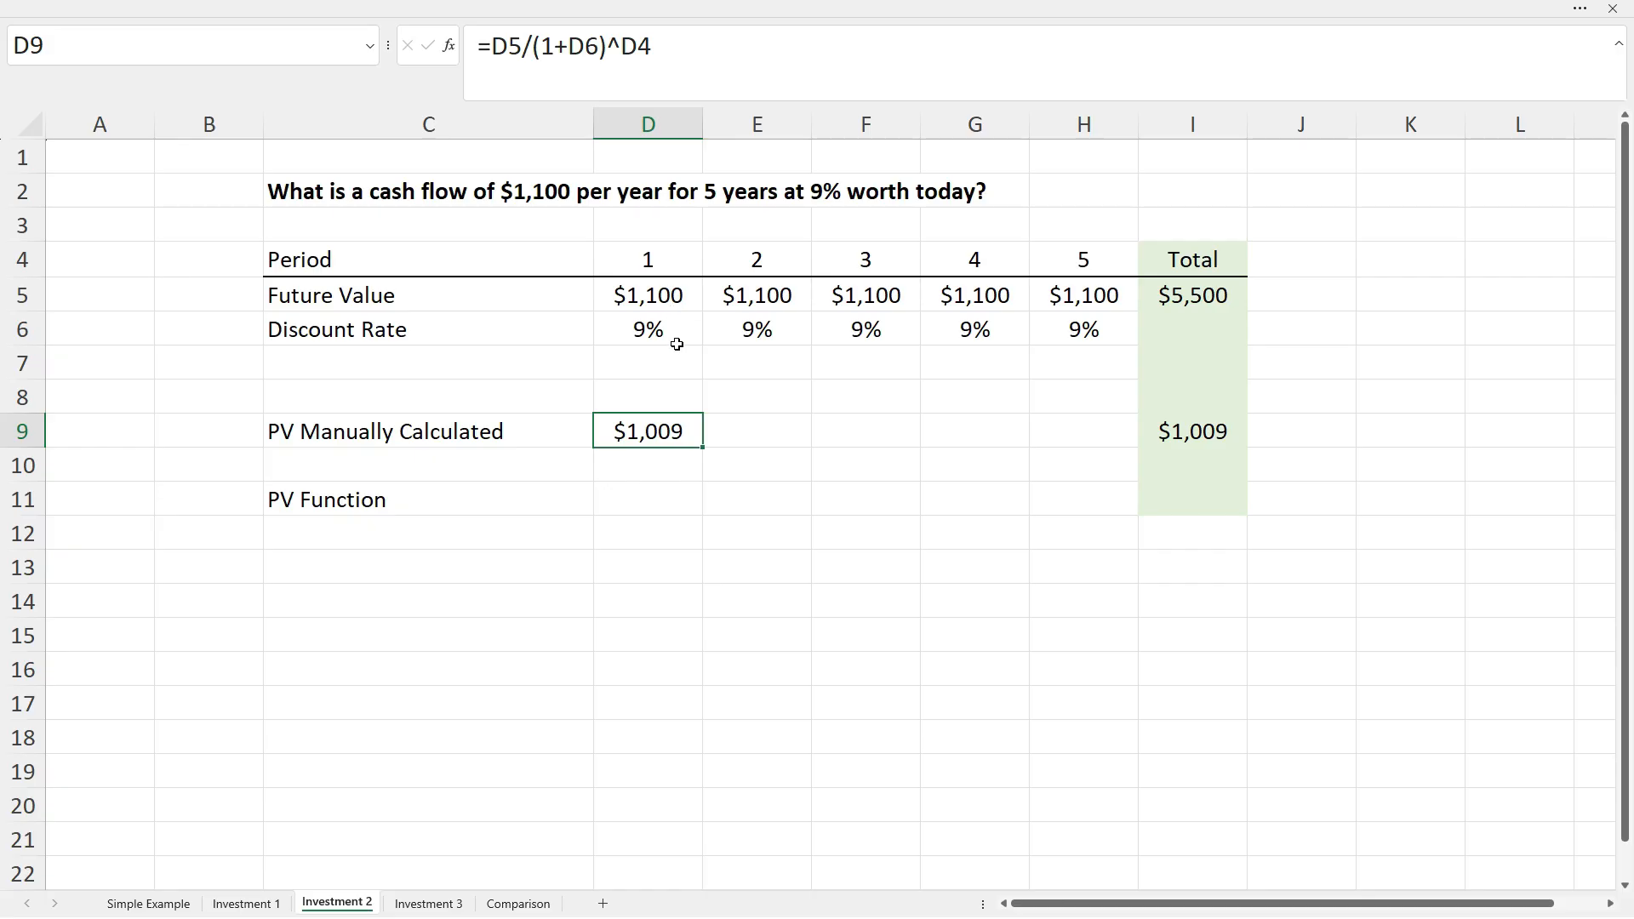
{"action": "left_click_drag", "start_coordinate": [702, 446], "coordinate": [1112, 449]}
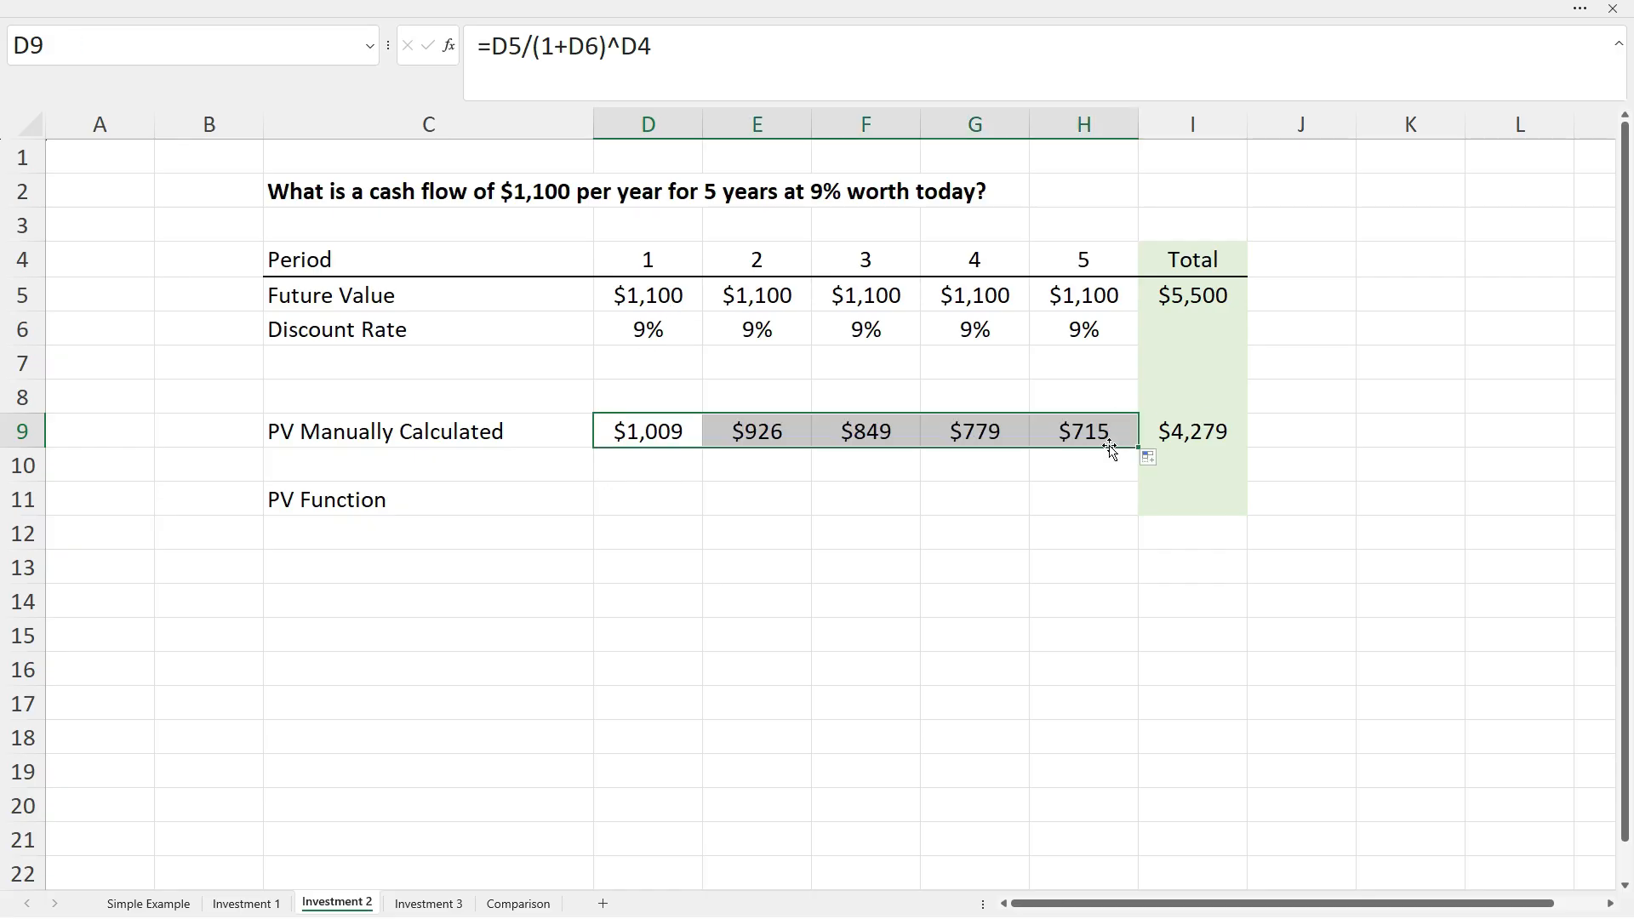
{"action": "left_click", "coordinate": [1104, 441]}
{"action": "left_click", "coordinate": [526, 49]}
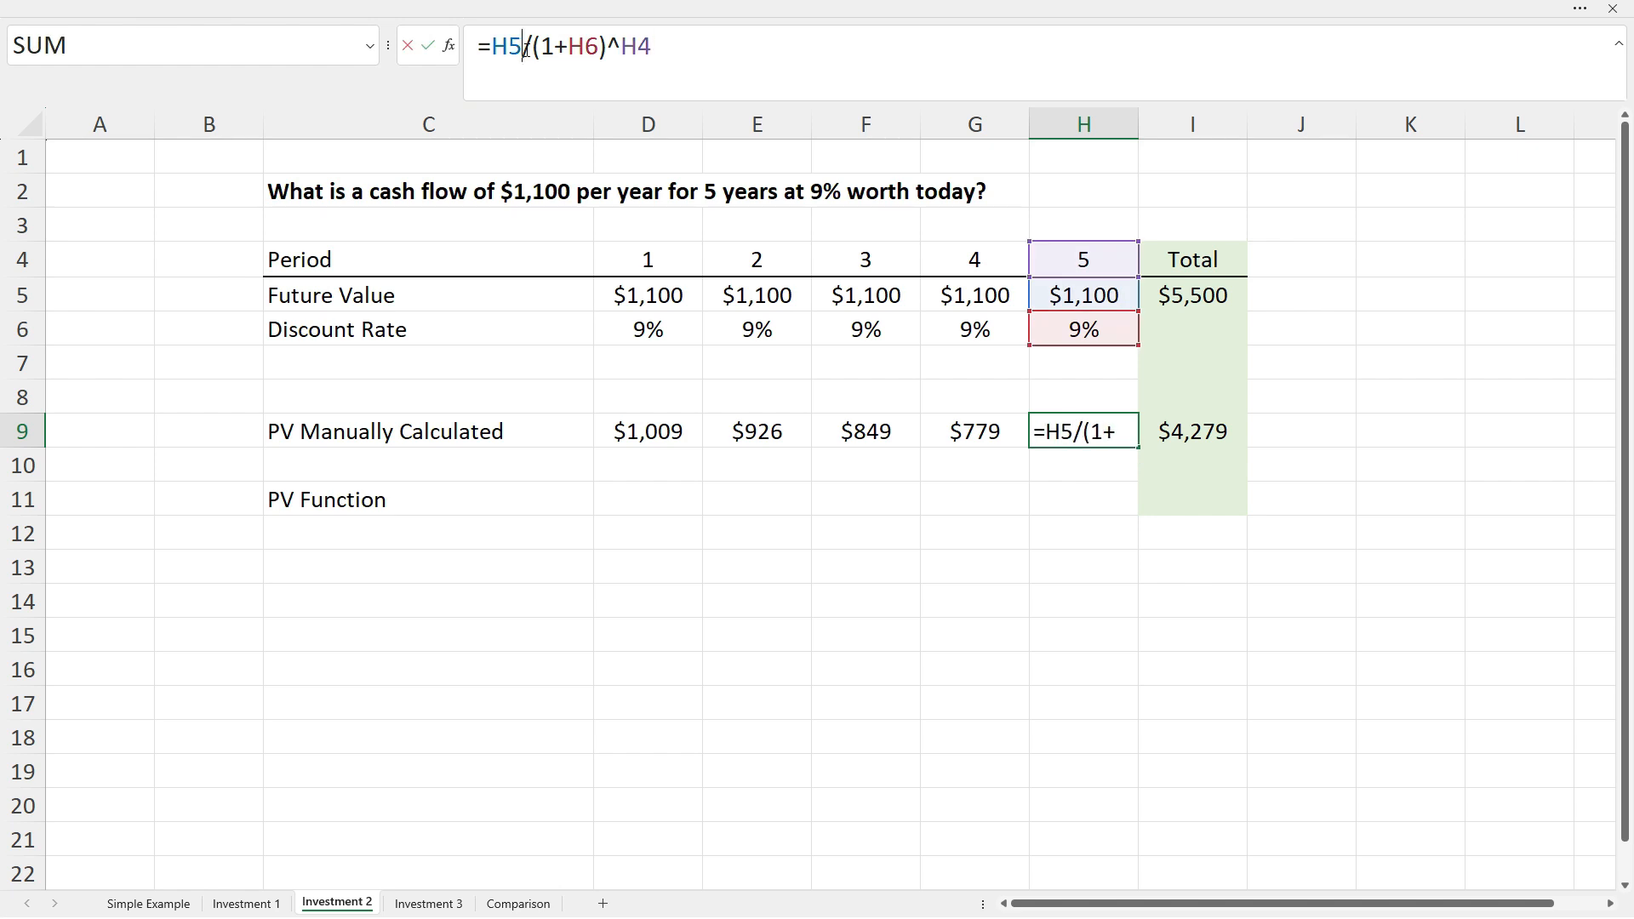
{"action": "key", "text": "Escape"}
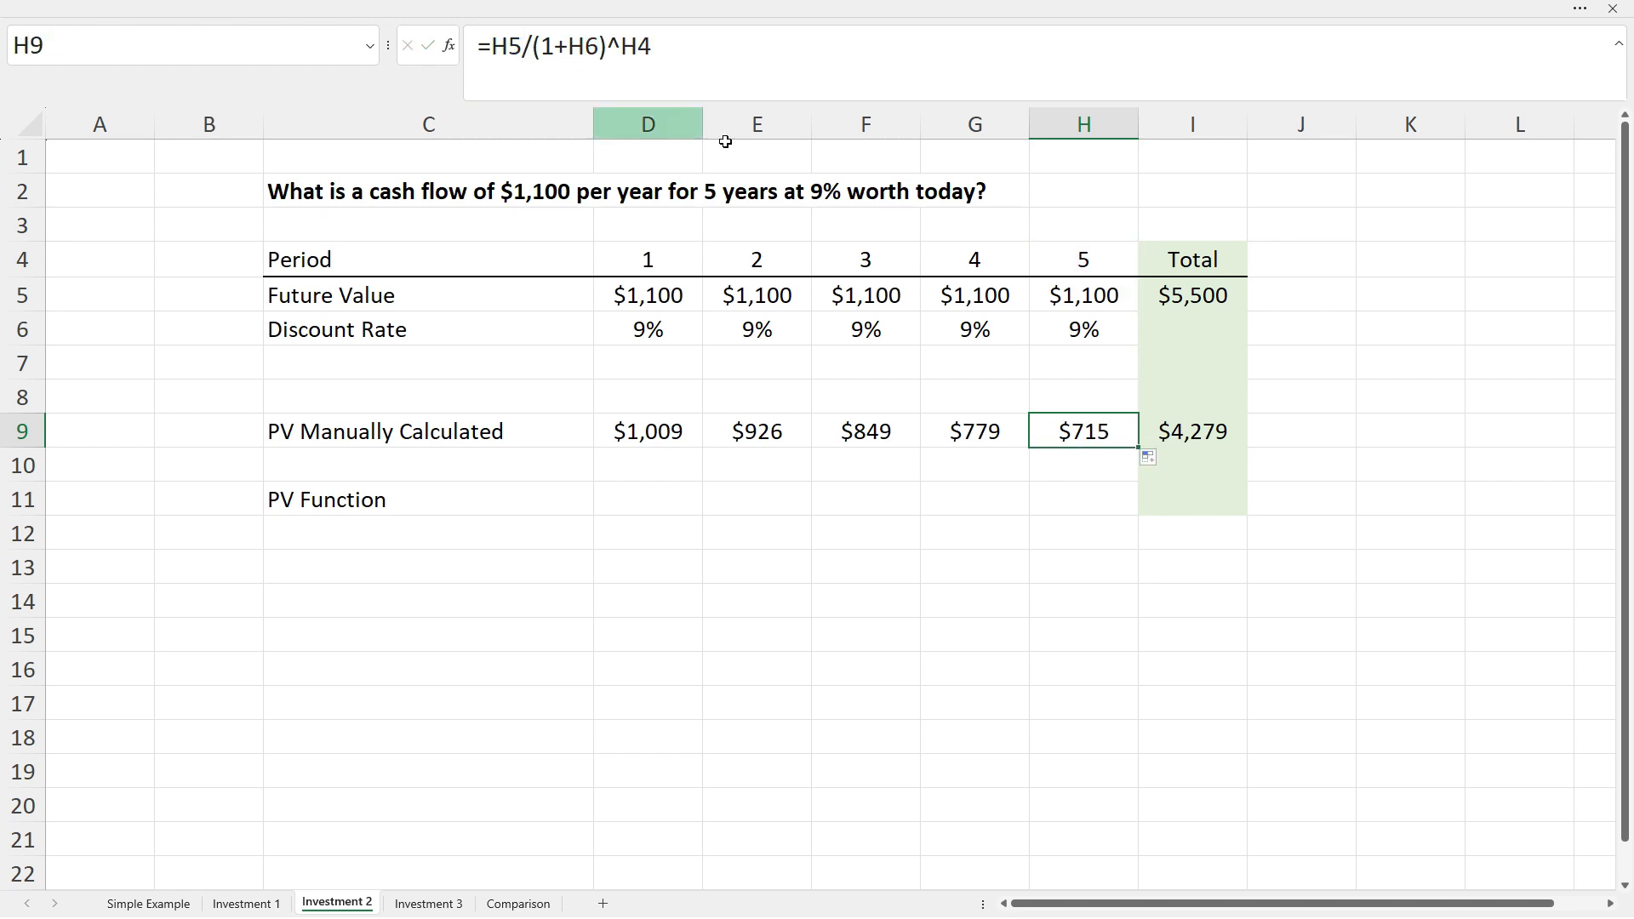
{"action": "left_click", "coordinate": [1264, 434]}
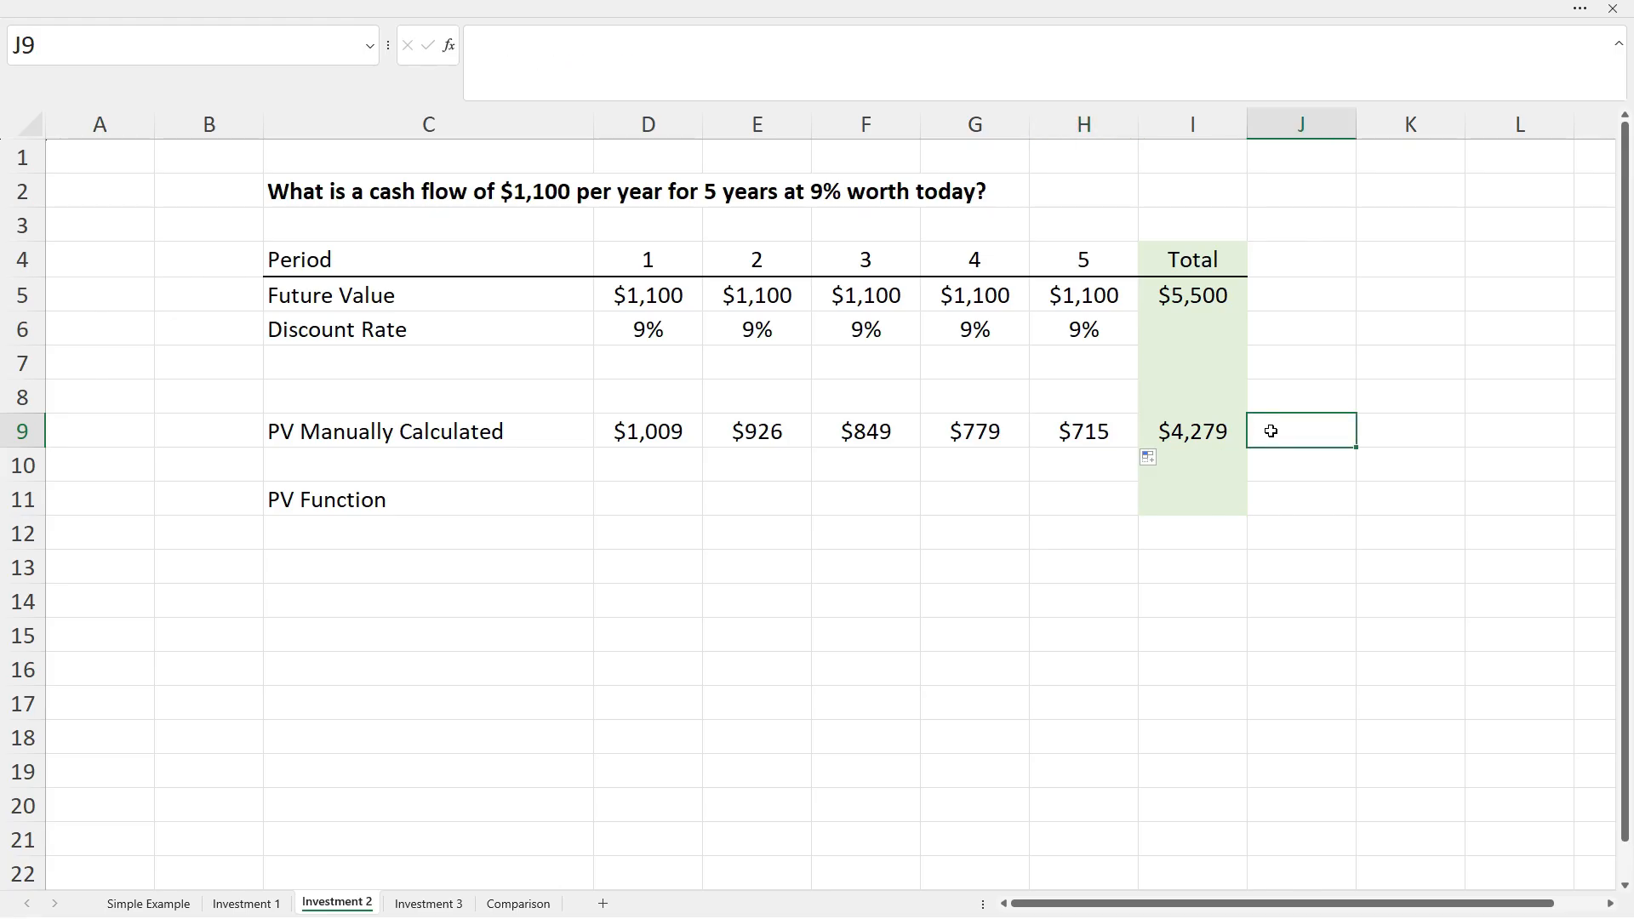
Enter =-PV(H6,H4,H5,,0) in I11, giving $4,279 for Investment 2.
{"action": "left_click", "coordinate": [1195, 501]}
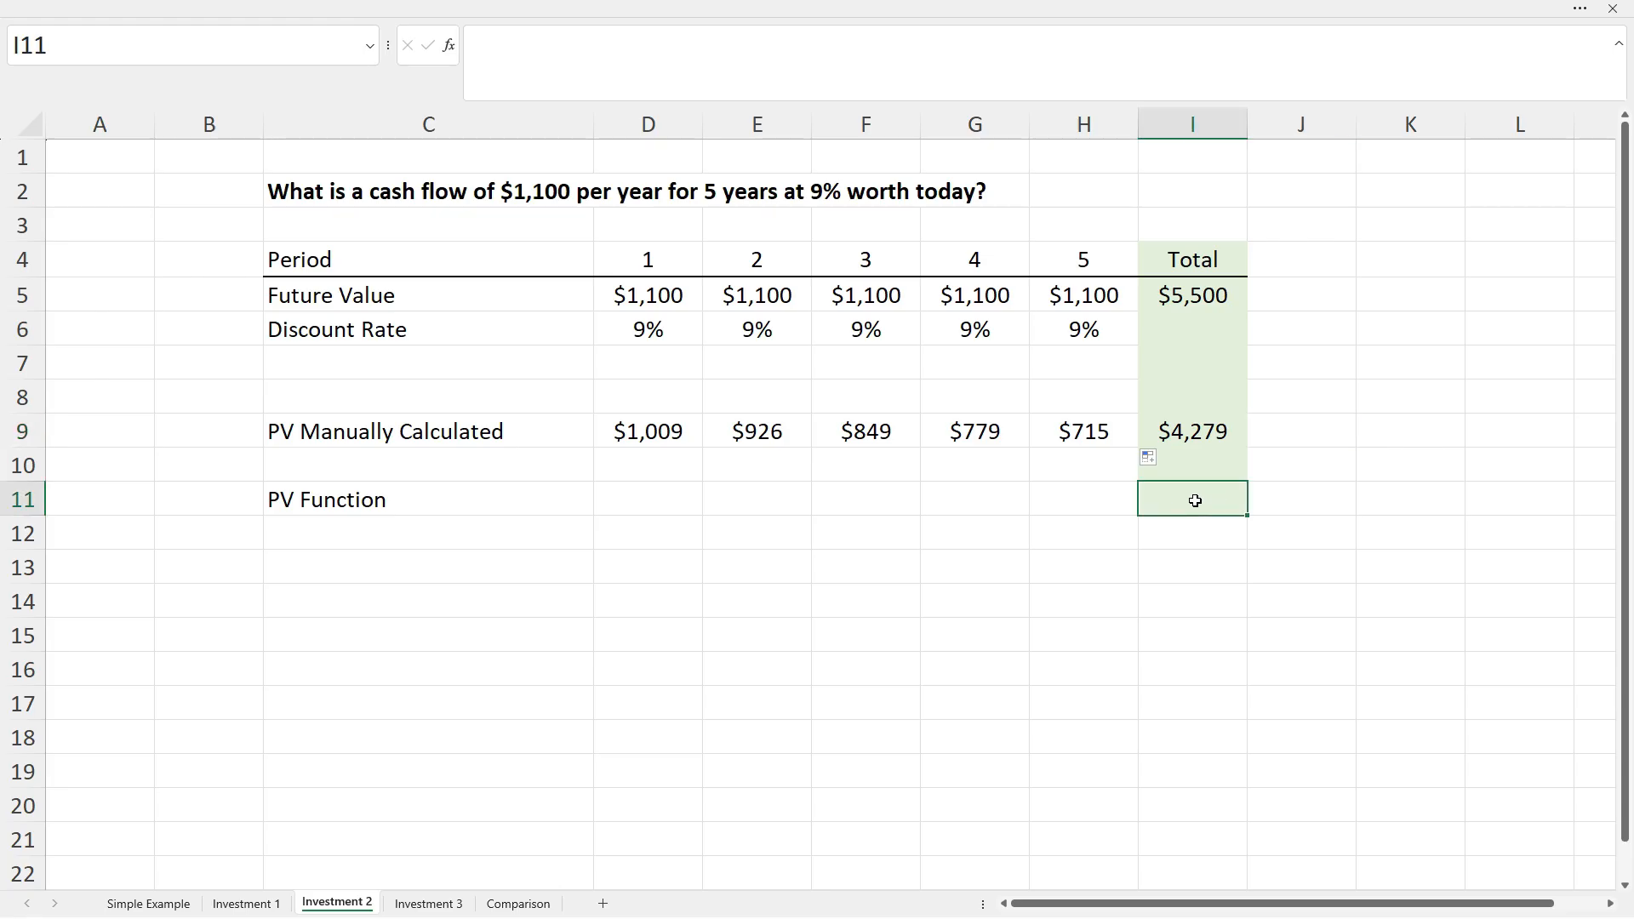
{"action": "type", "text": "=-pv("}
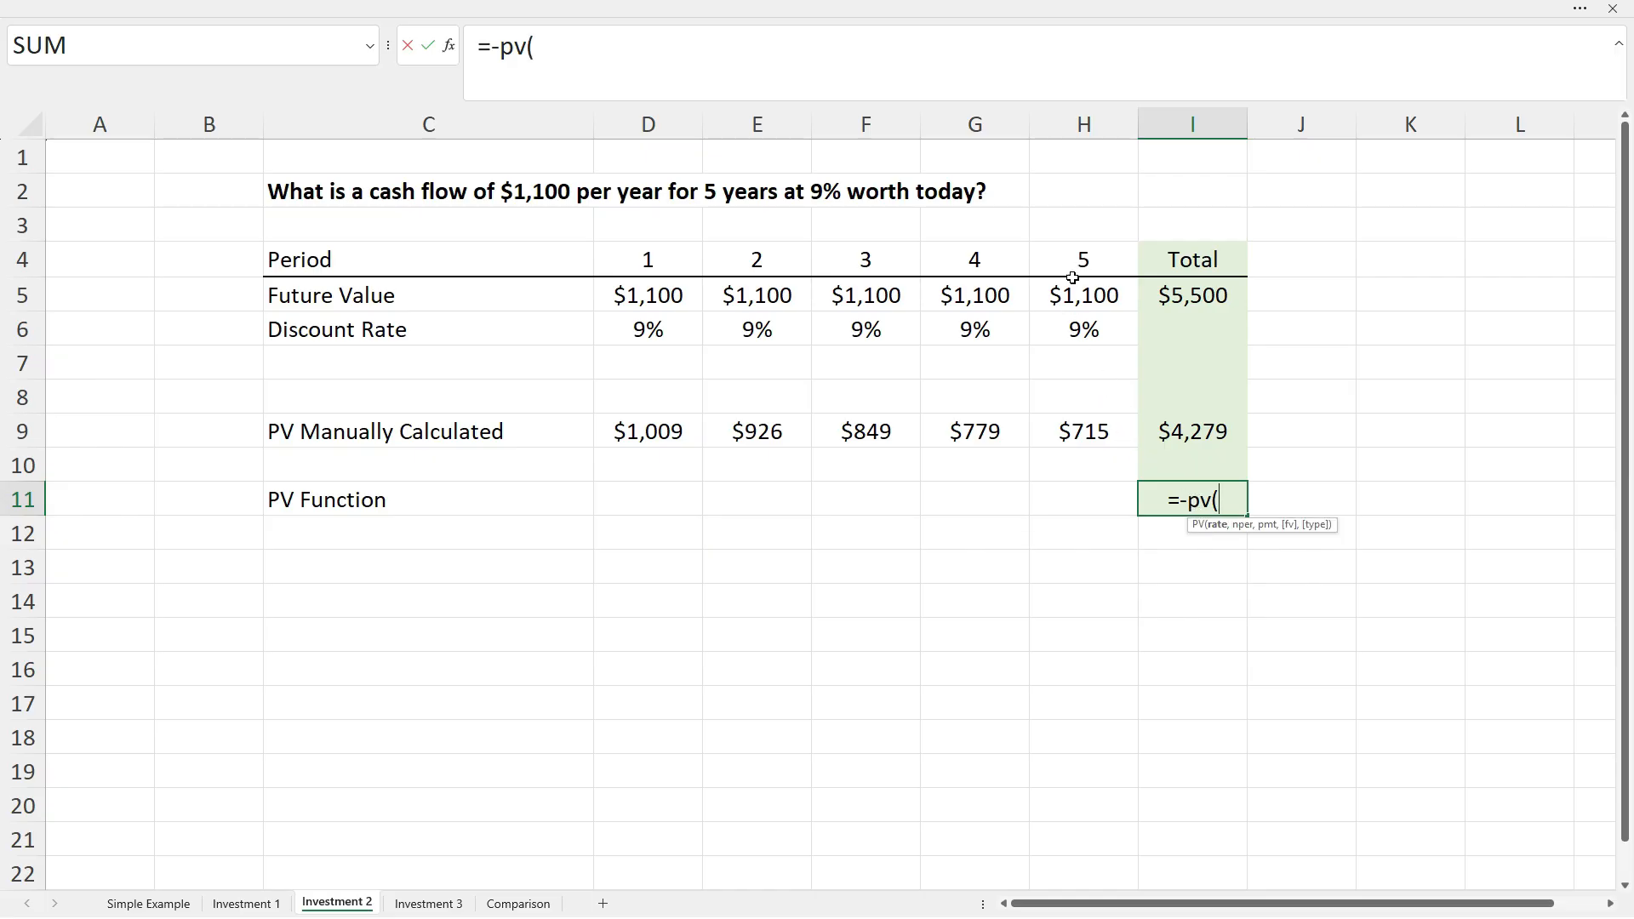
{"action": "left_click", "coordinate": [1084, 330]}
{"action": "type", "text": ","}
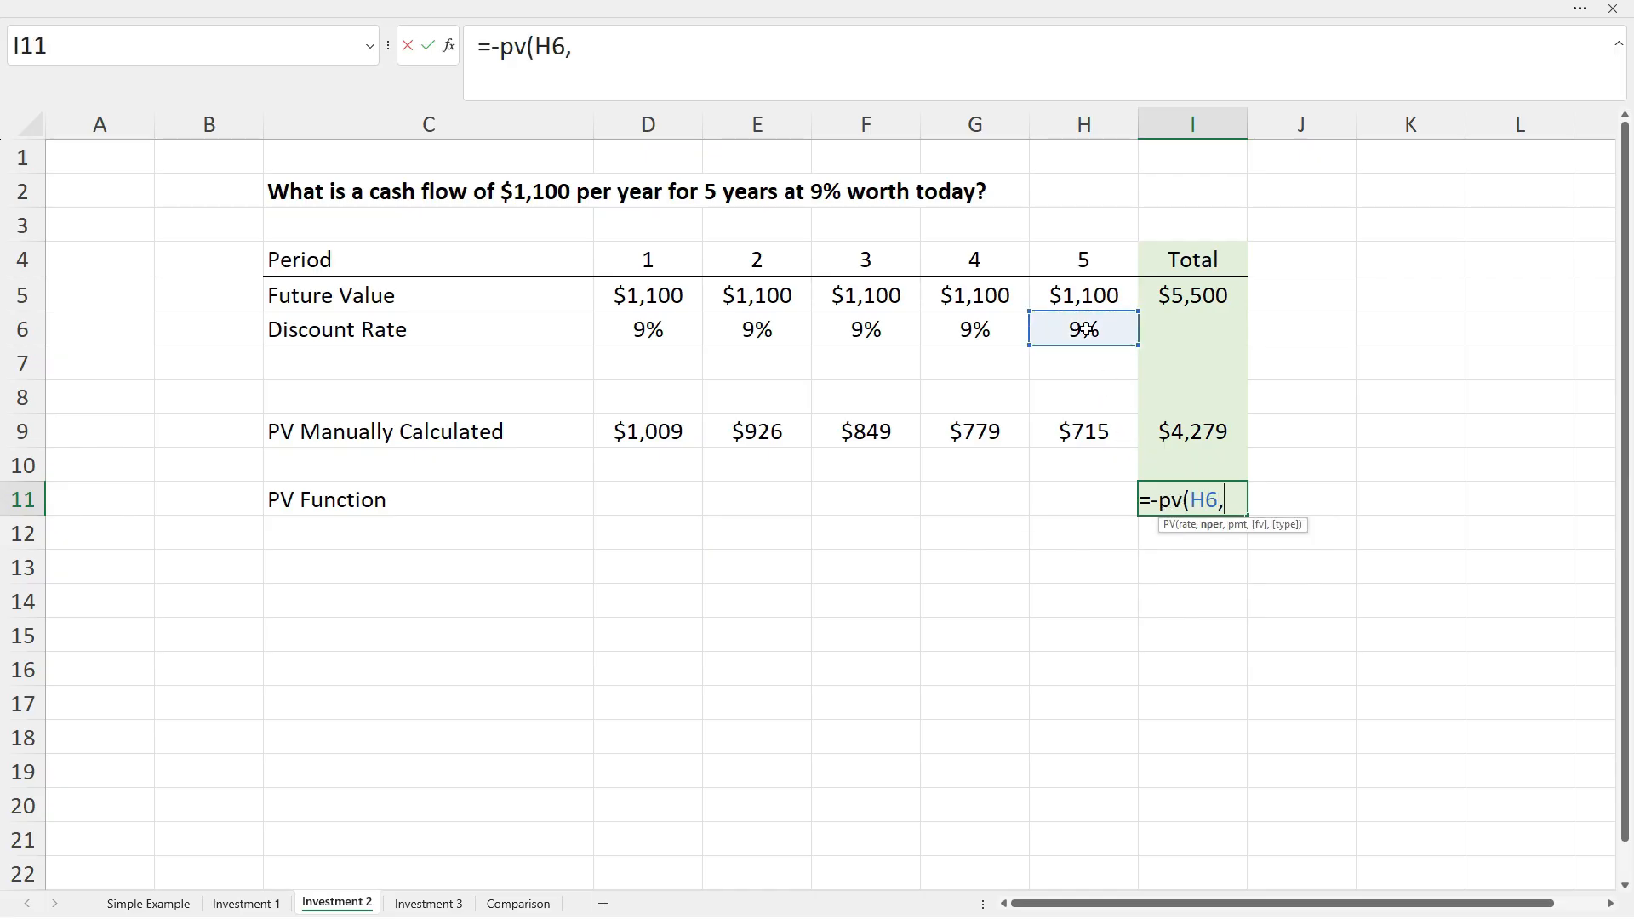
{"action": "left_click", "coordinate": [1092, 264]}
{"action": "type", "text": ","}
{"action": "left_click", "coordinate": [1095, 292]}
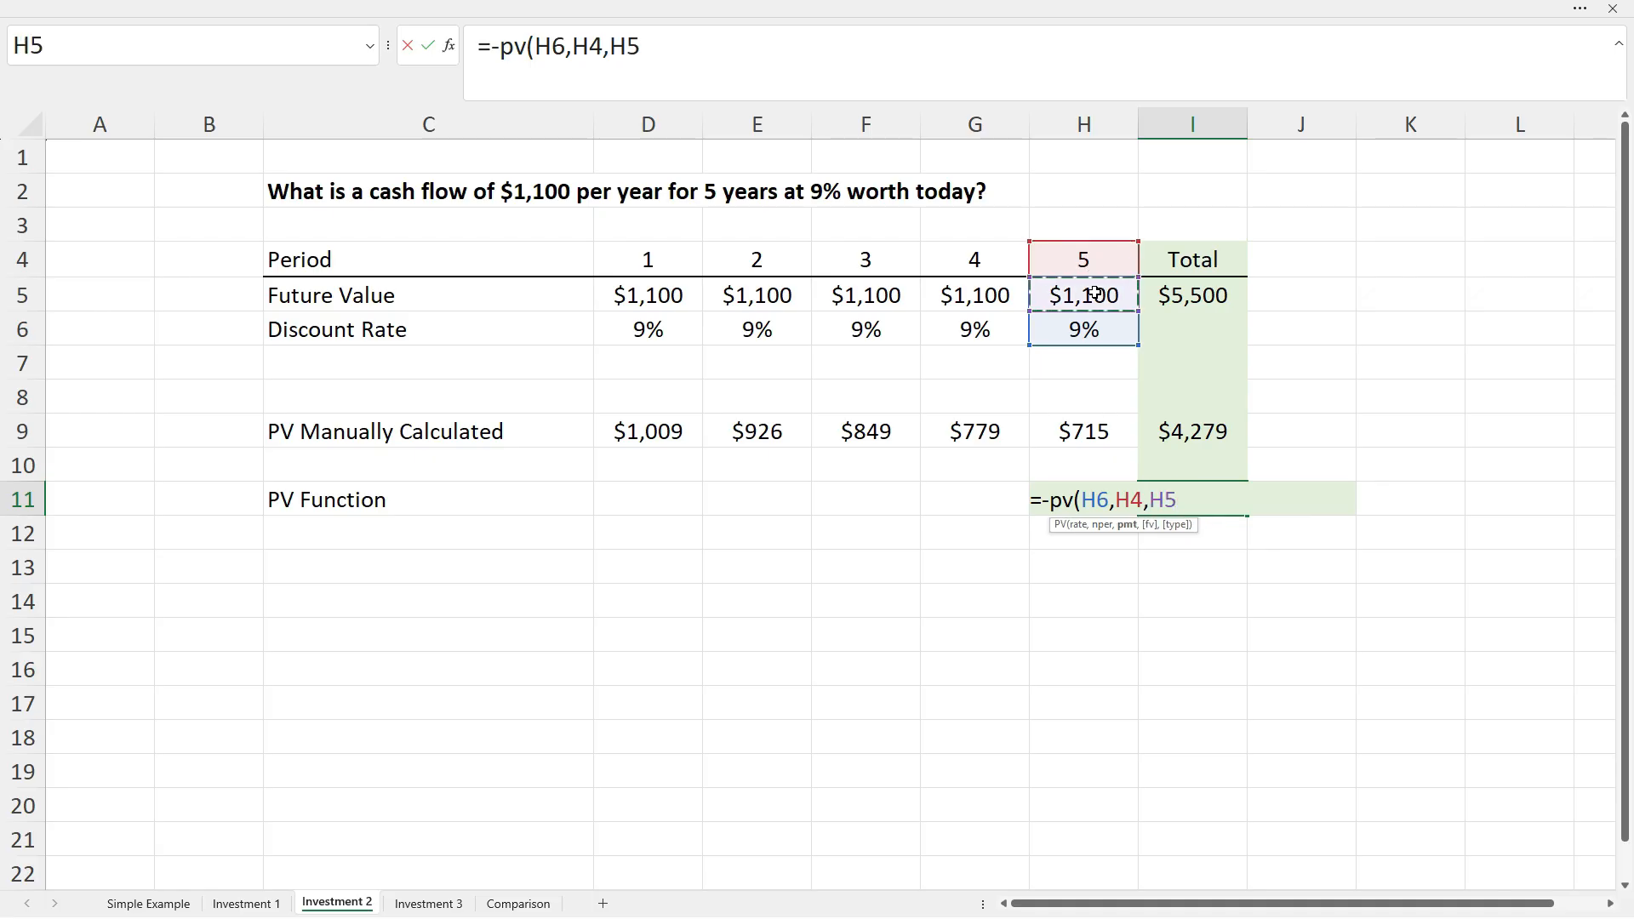
{"action": "type", "text": ",,"}
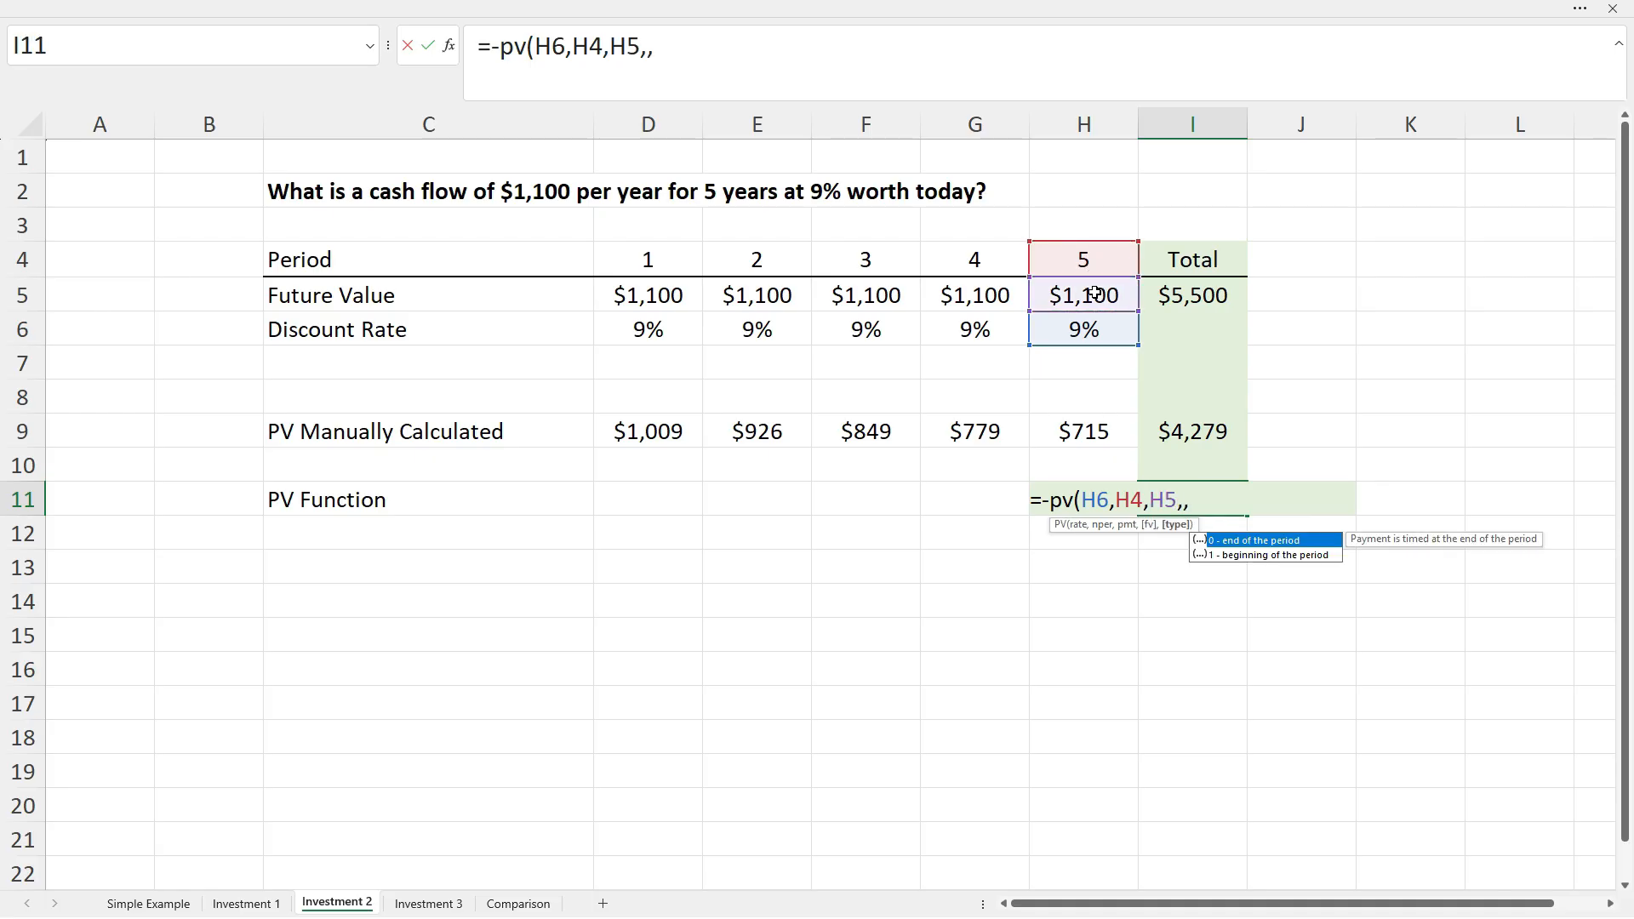
{"action": "type", "text": "0)"}
{"action": "key", "text": "Return"}
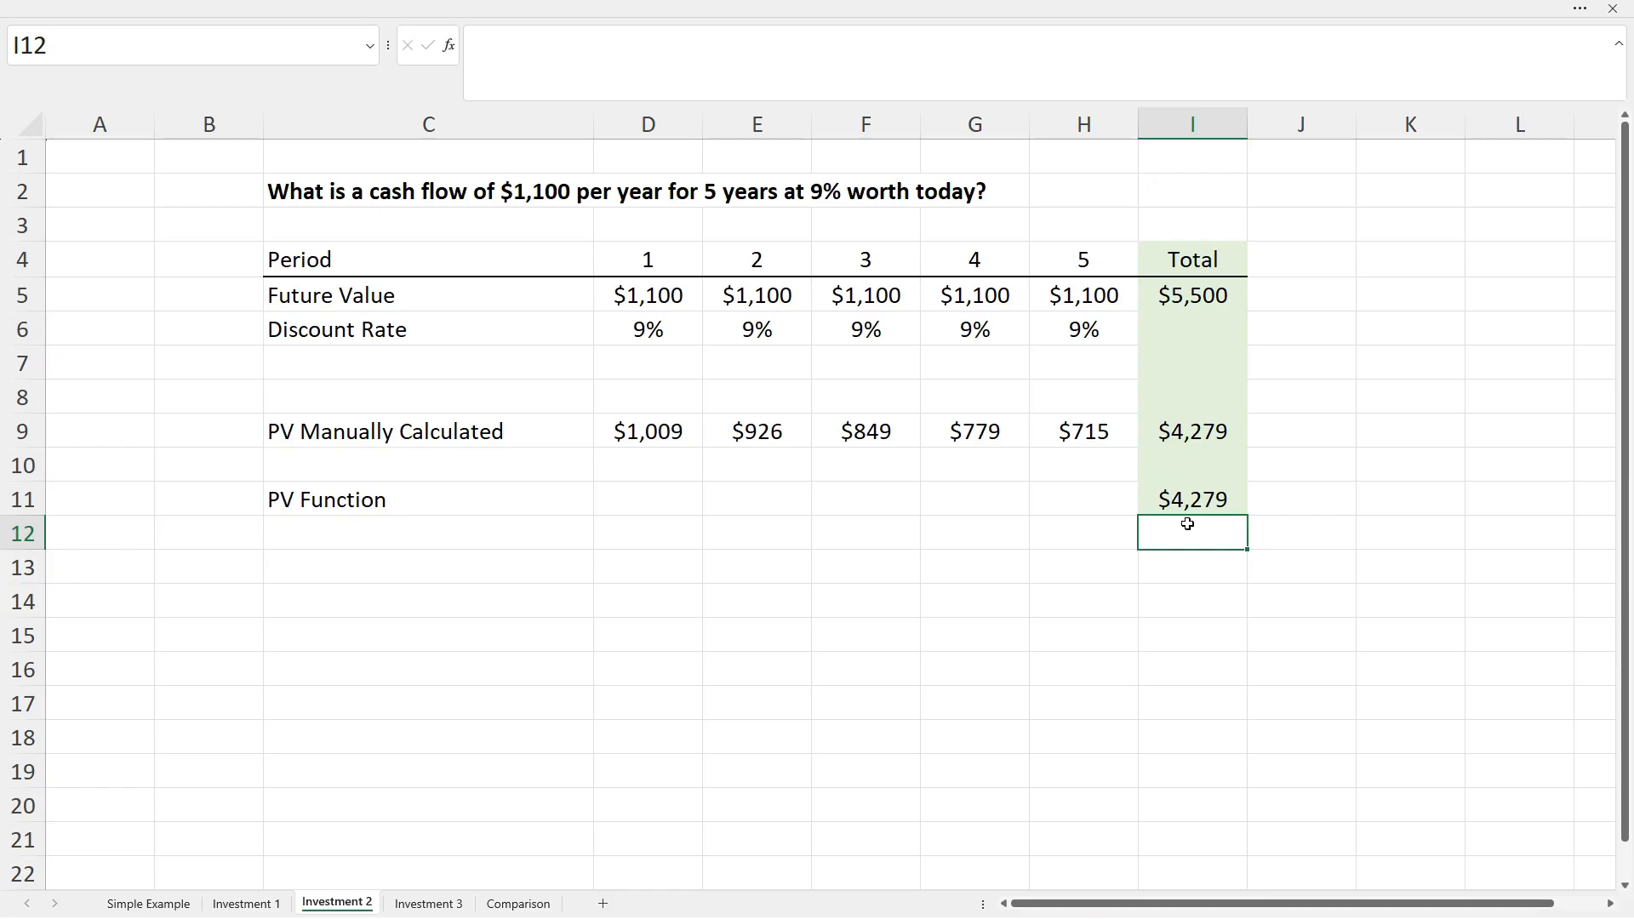
Switch to the Investment 3 sheet.
{"action": "left_click", "coordinate": [430, 904]}
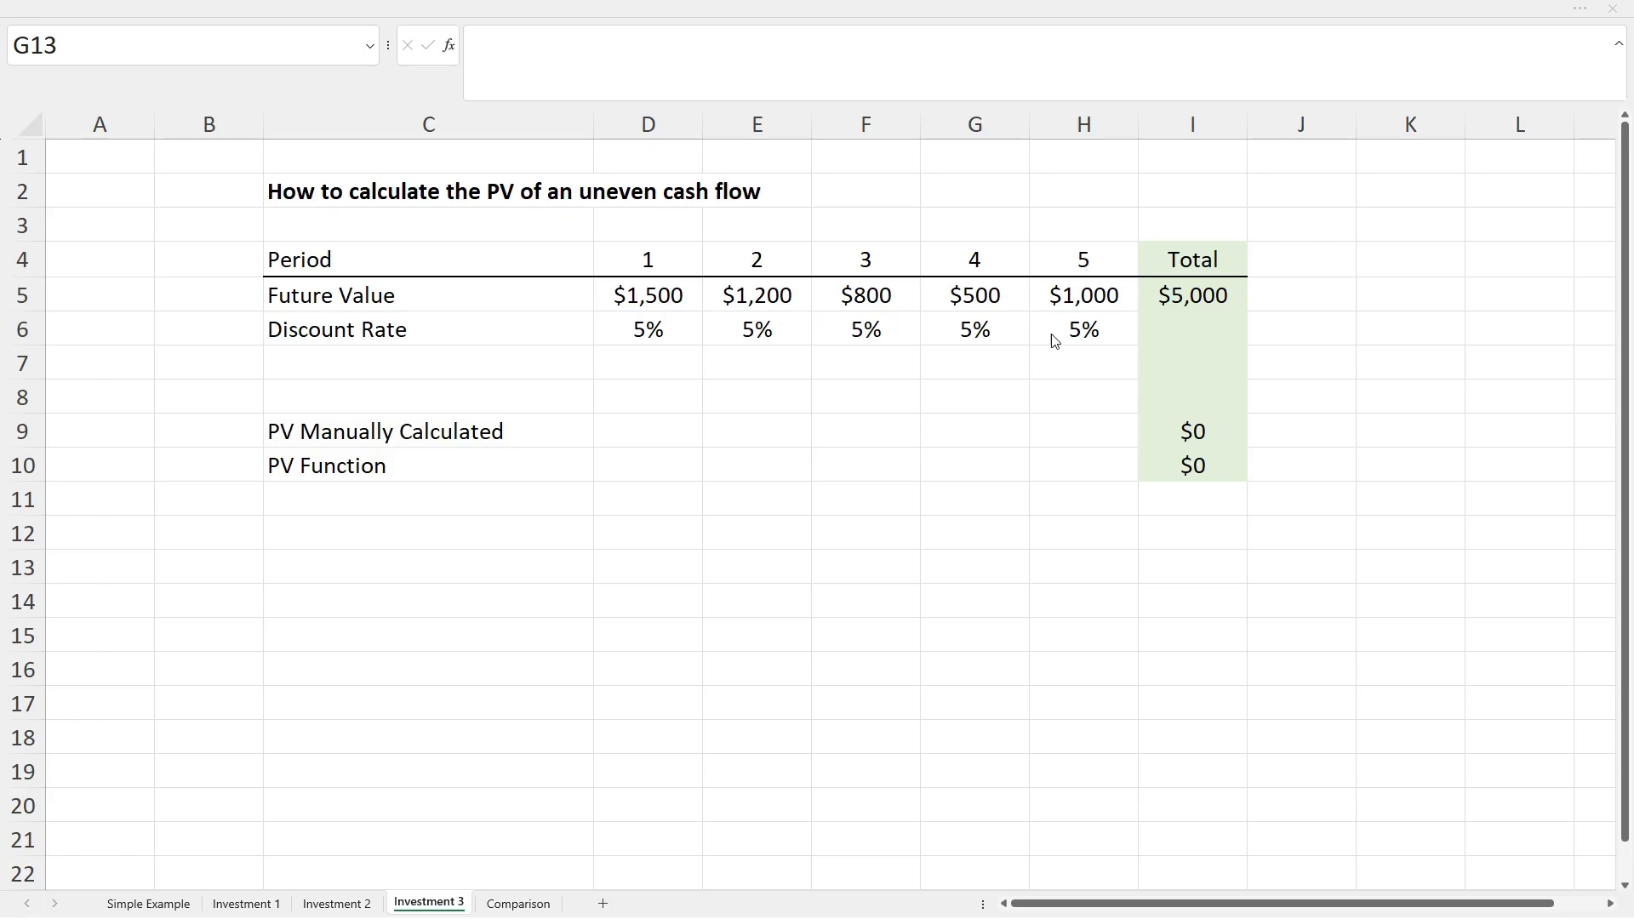
Enter =D5/(1+D6)^D4 in D9 for period 1's manual present value.
{"action": "left_click", "coordinate": [644, 433]}
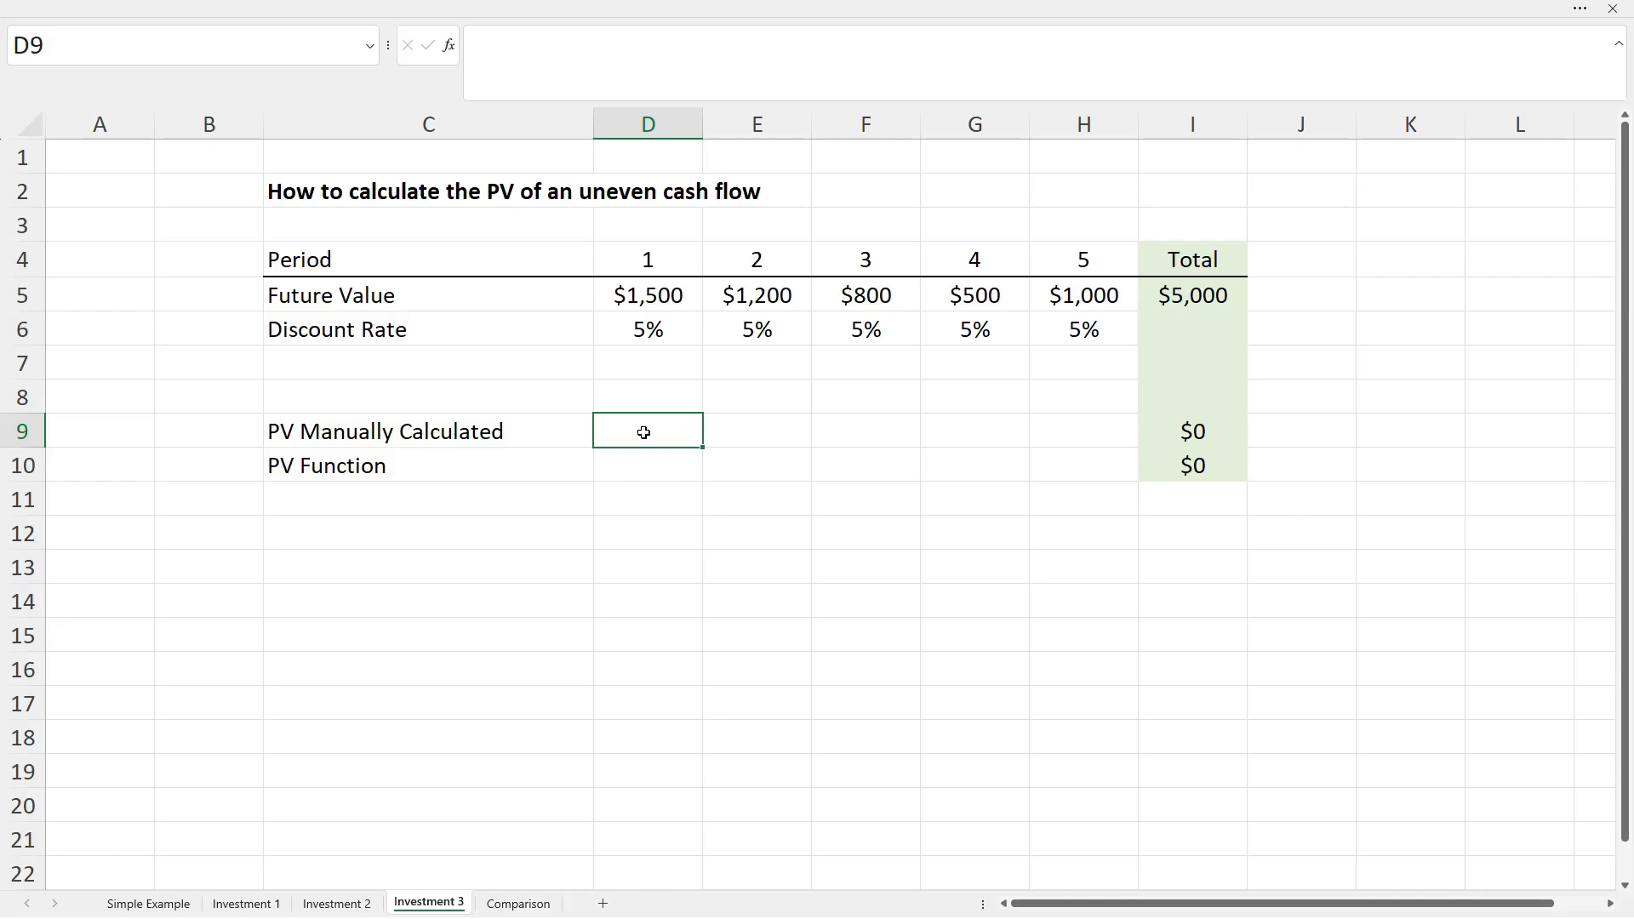
{"action": "double_click", "coordinate": [645, 434]}
{"action": "type", "text": "="}
{"action": "left_click", "coordinate": [636, 296]}
{"action": "type", "text": "/("}
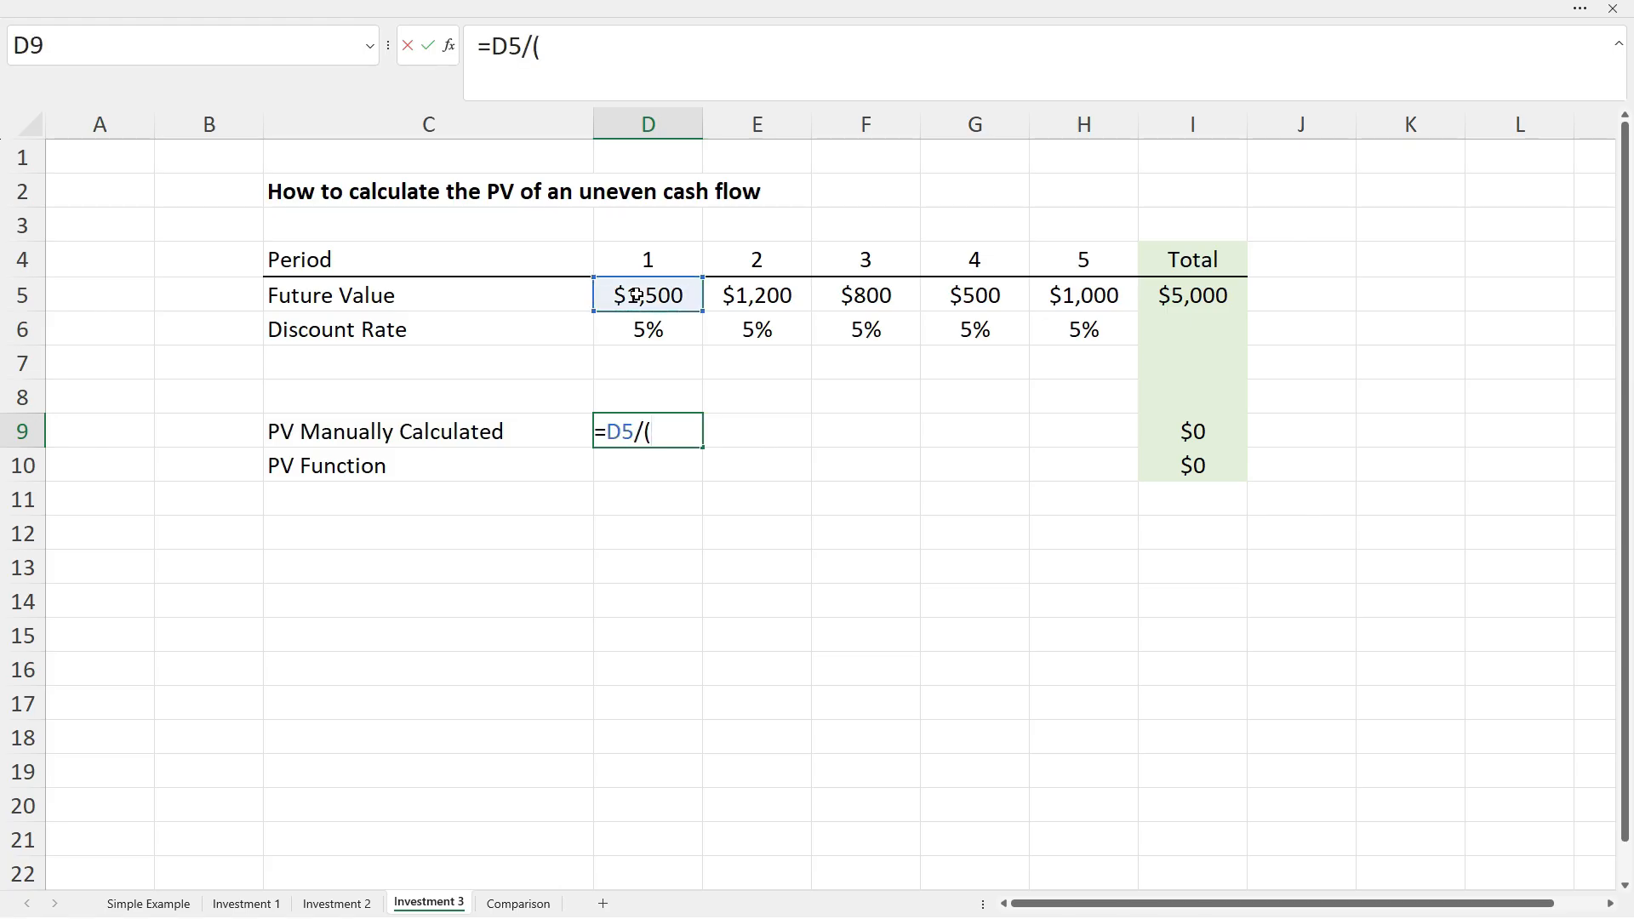
{"action": "type", "text": "1+"}
{"action": "left_click", "coordinate": [650, 331]}
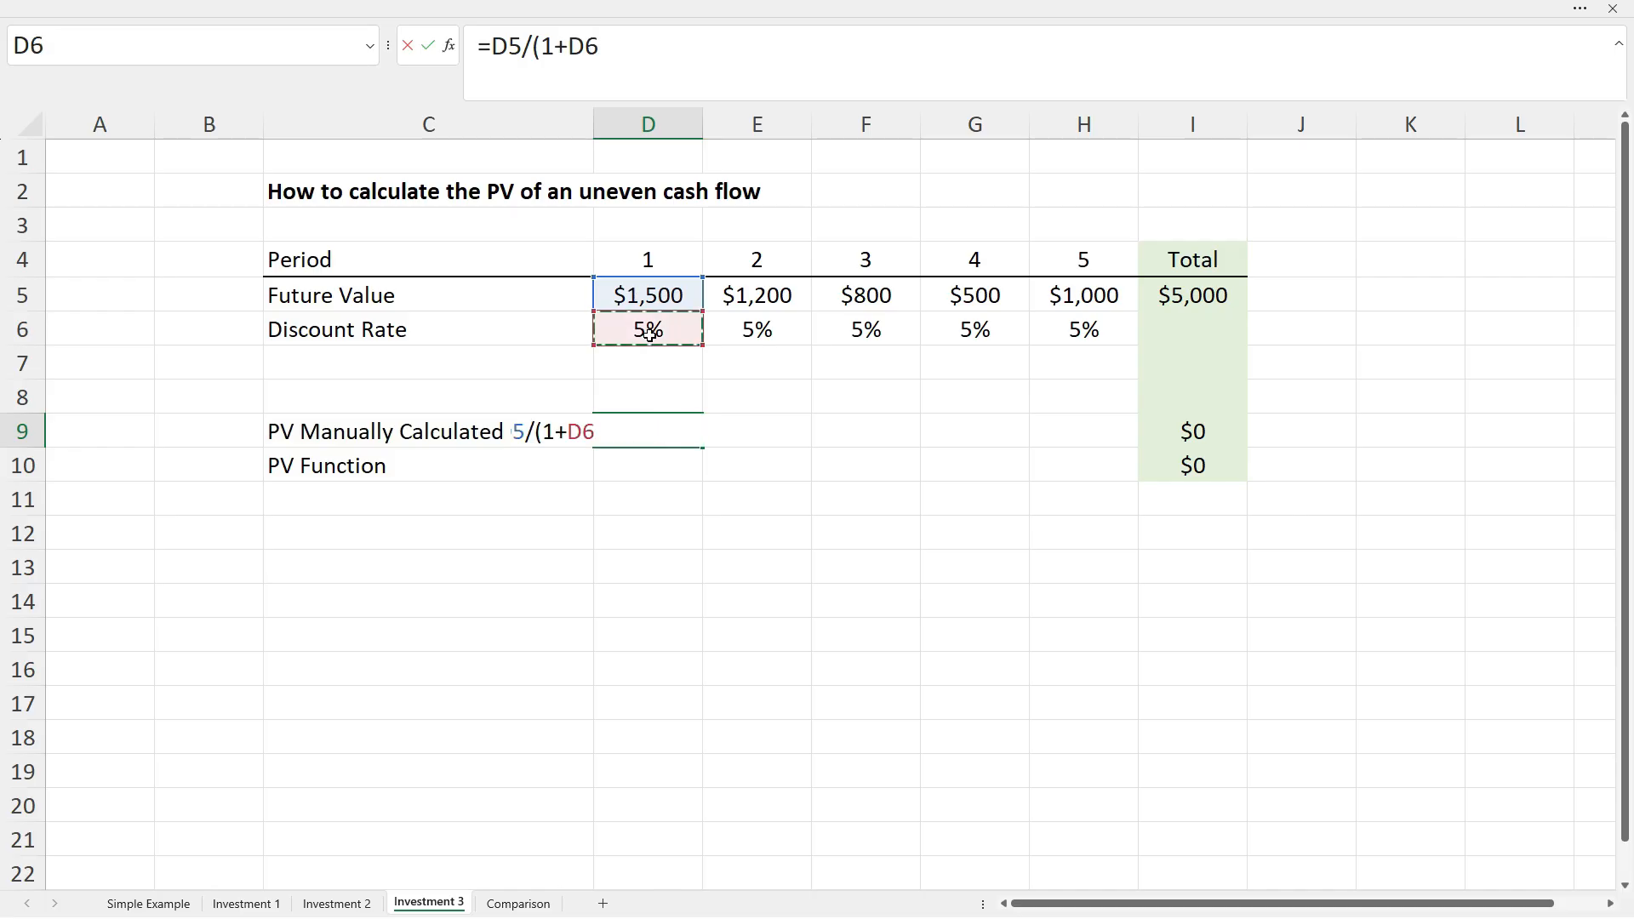
{"action": "type", "text": ")^"}
{"action": "left_click", "coordinate": [646, 260]}
{"action": "key", "text": "Return"}
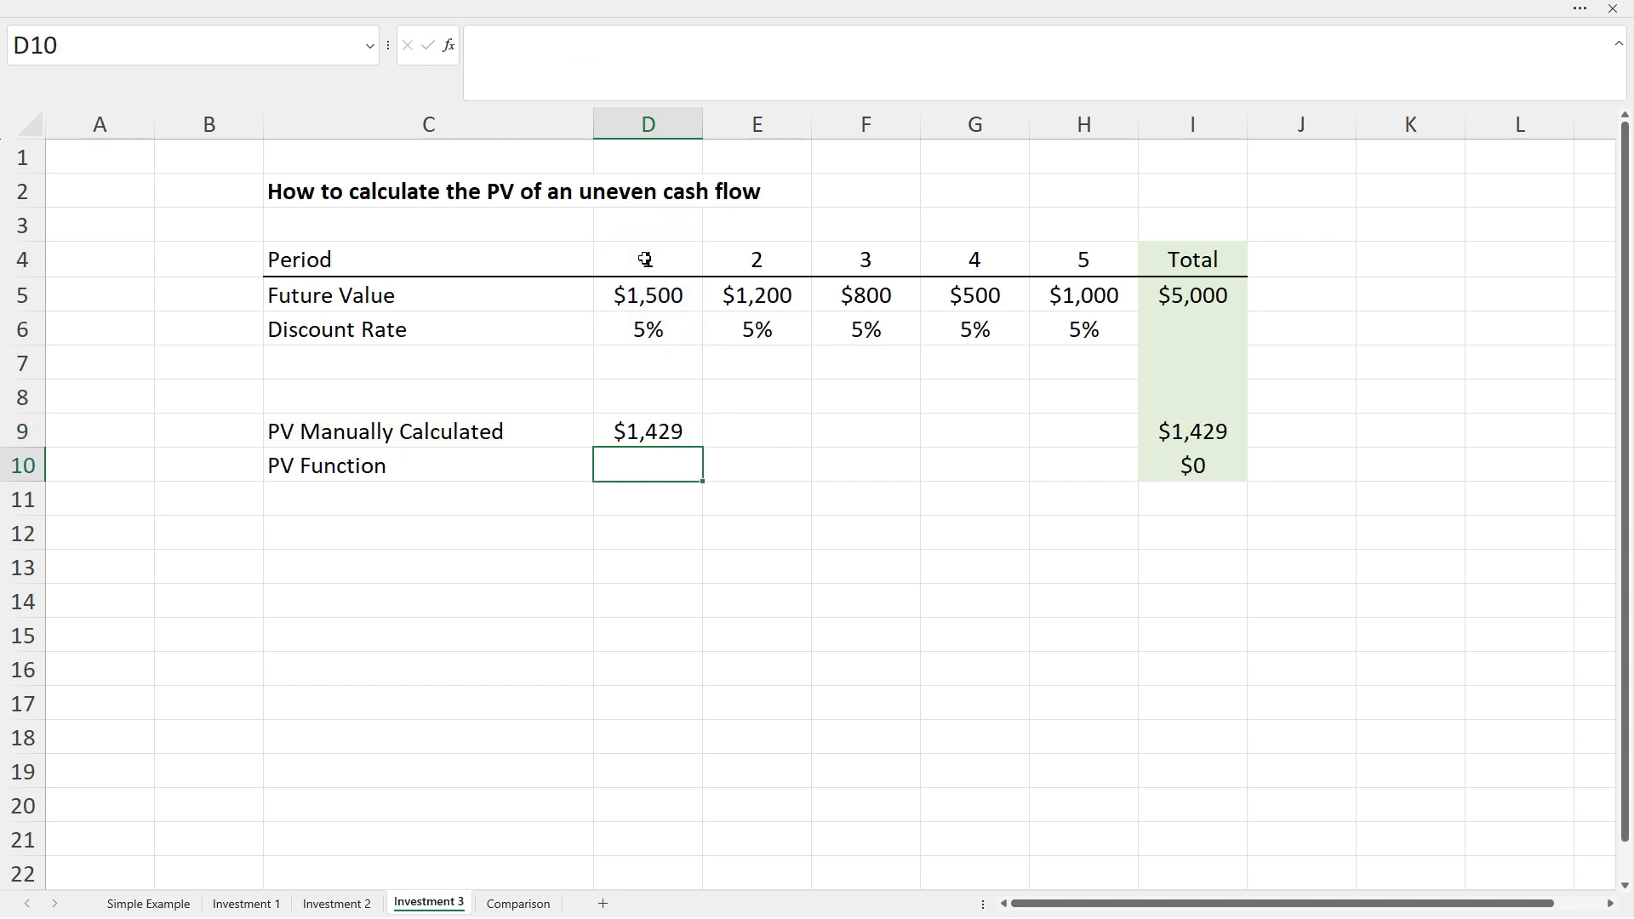
Fill the D9 formula across to H9 and verify H9's formula.
{"action": "left_click", "coordinate": [666, 433]}
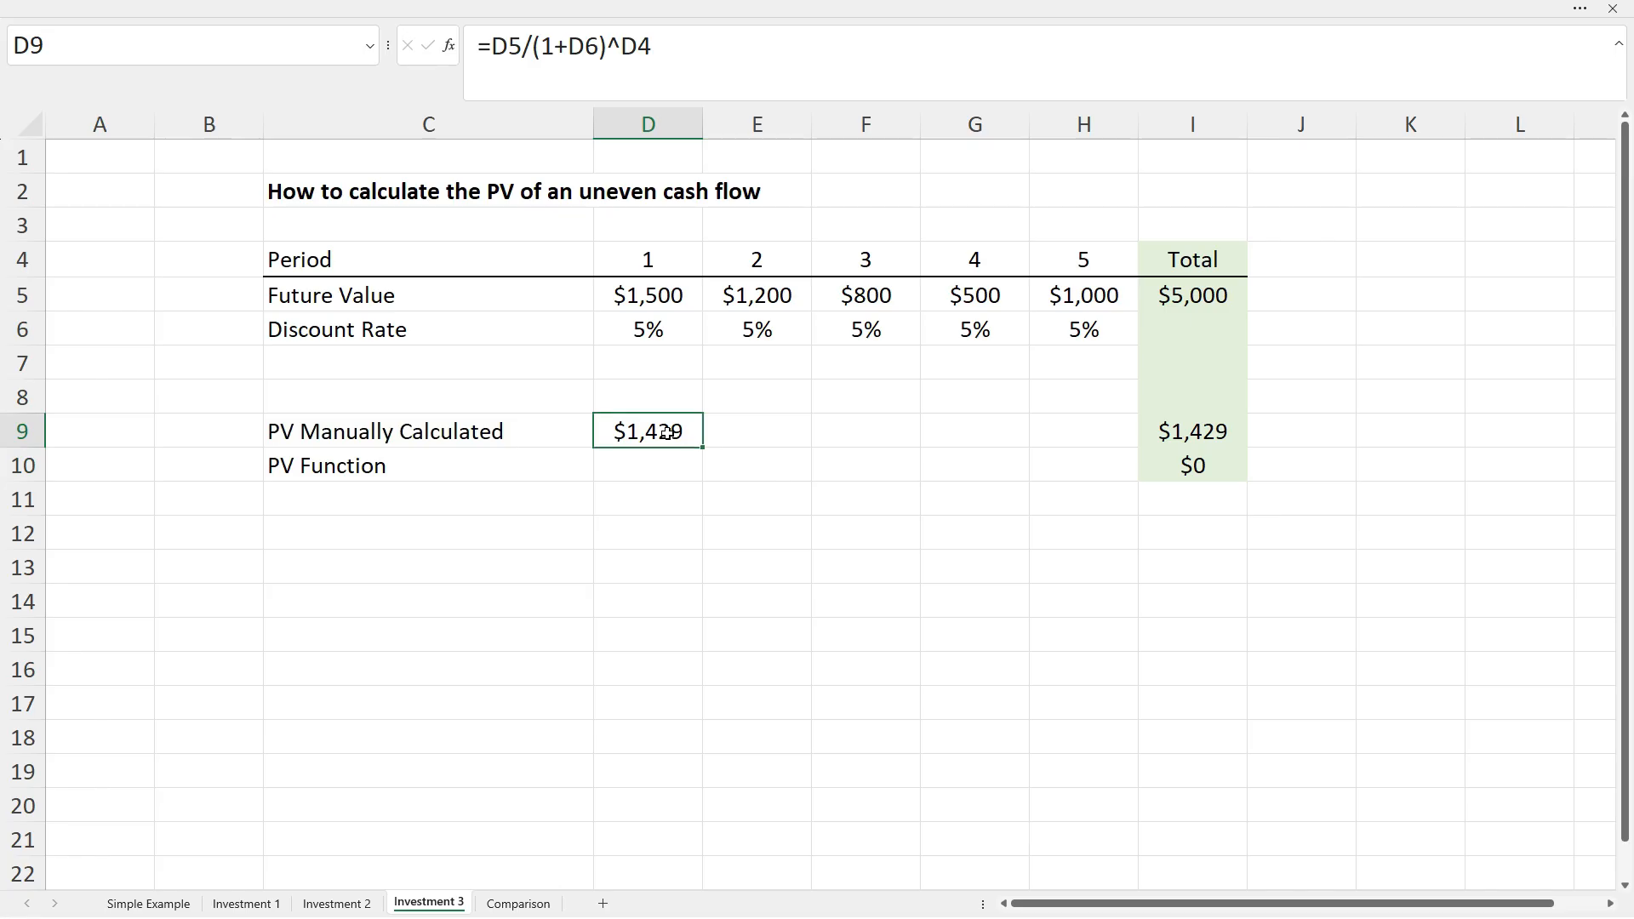
{"action": "left_click_drag", "start_coordinate": [703, 448], "coordinate": [1105, 448]}
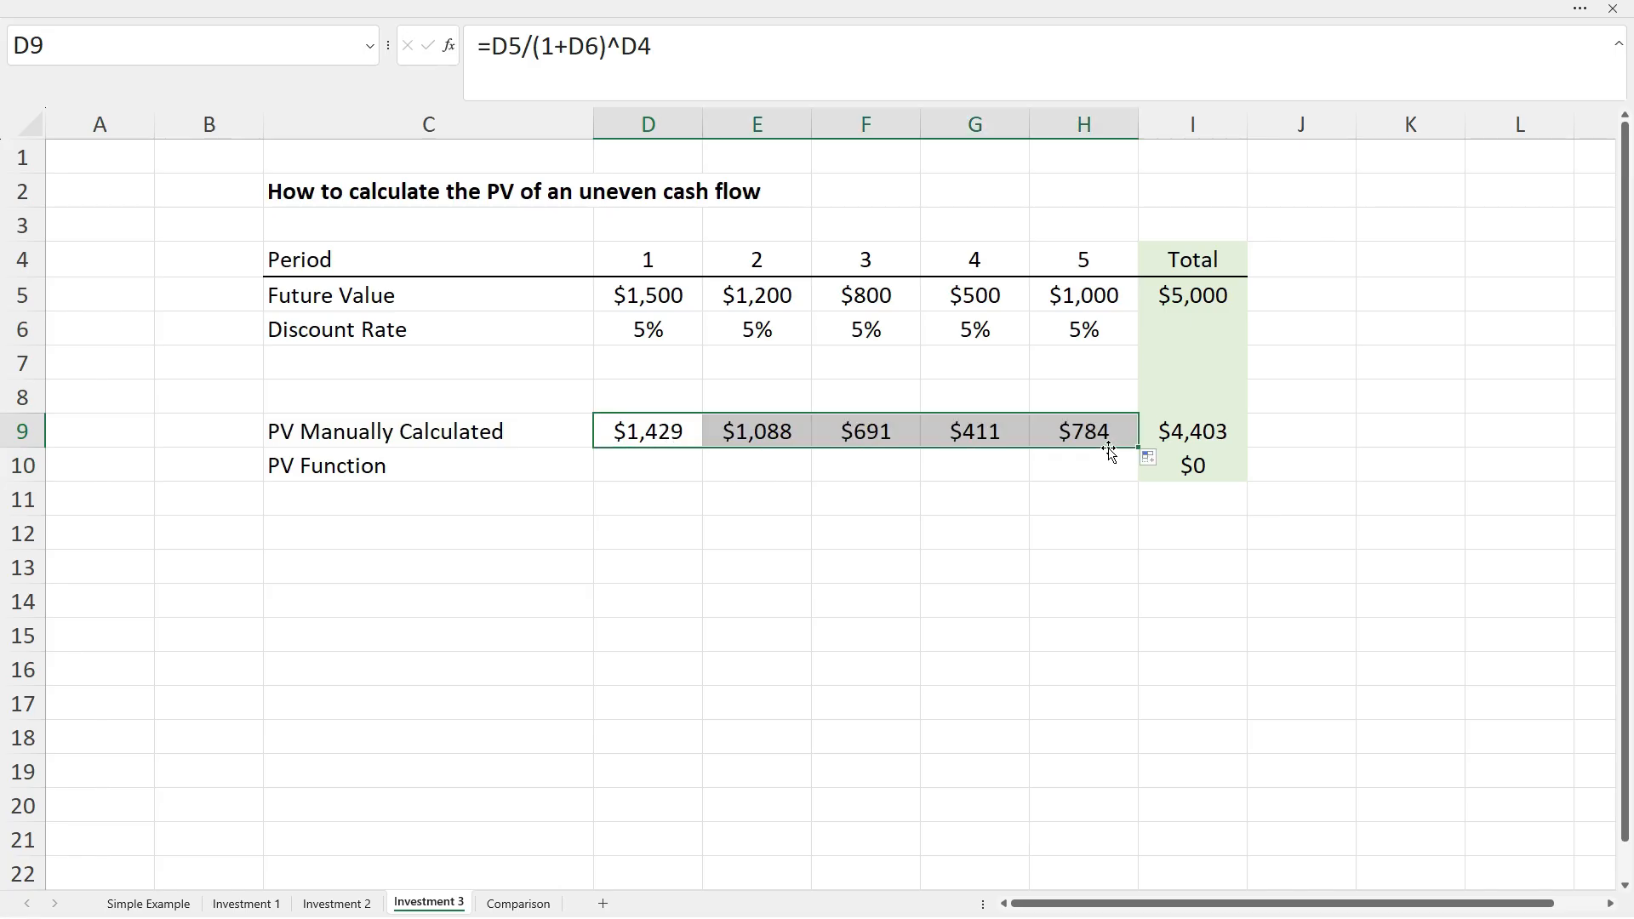
{"action": "left_click", "coordinate": [1101, 432]}
{"action": "left_click", "coordinate": [615, 46]}
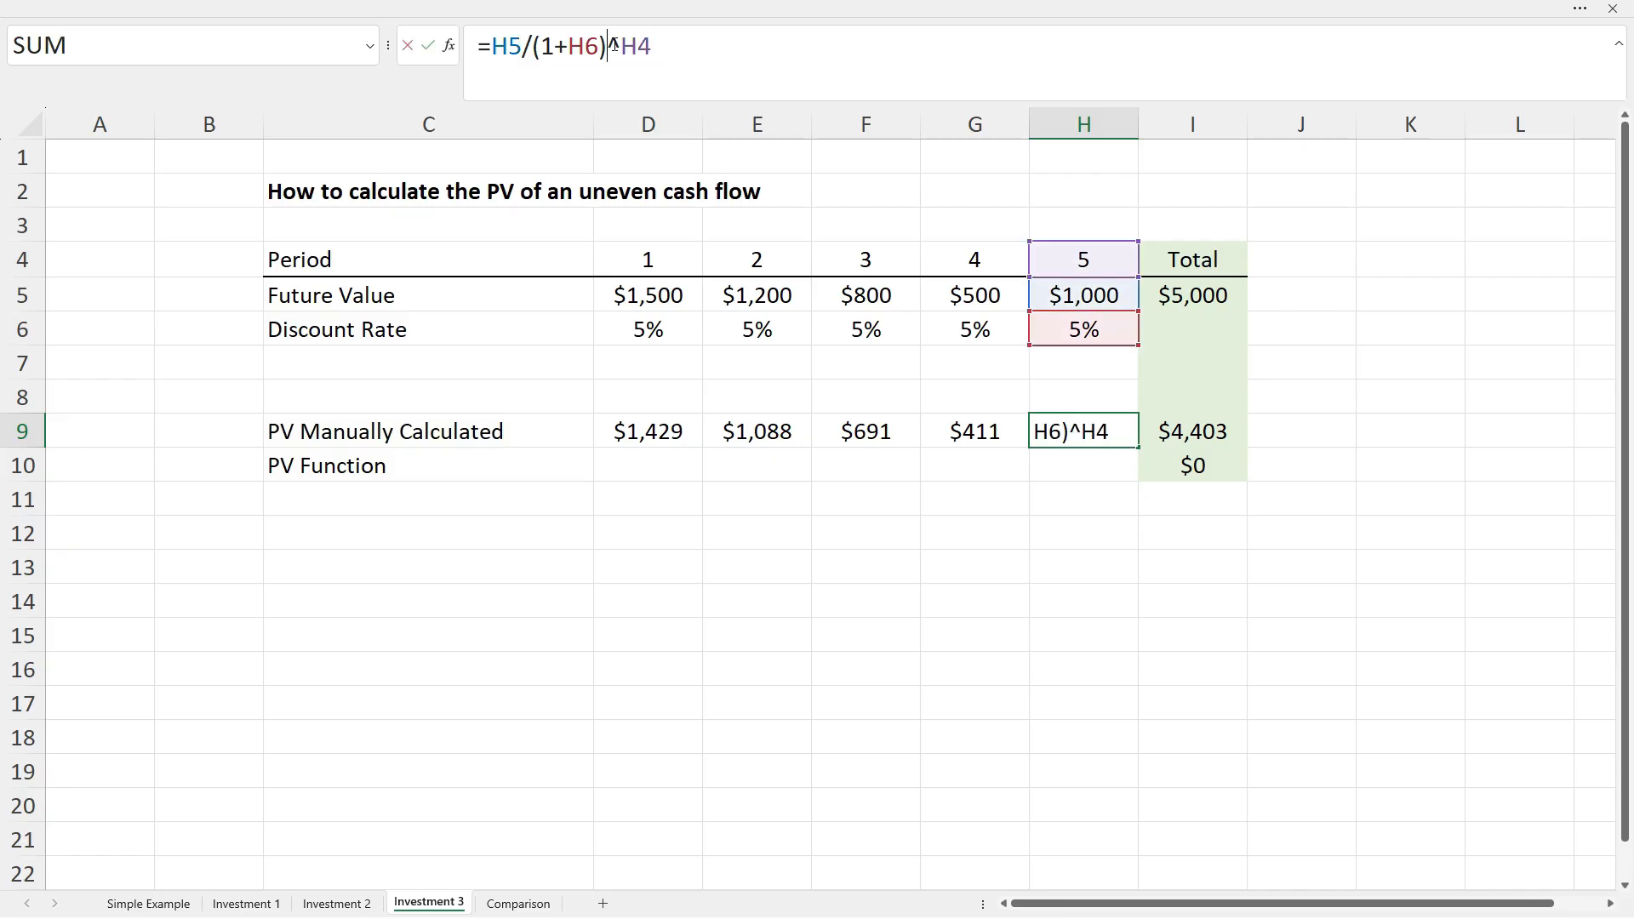
{"action": "key", "text": "Escape"}
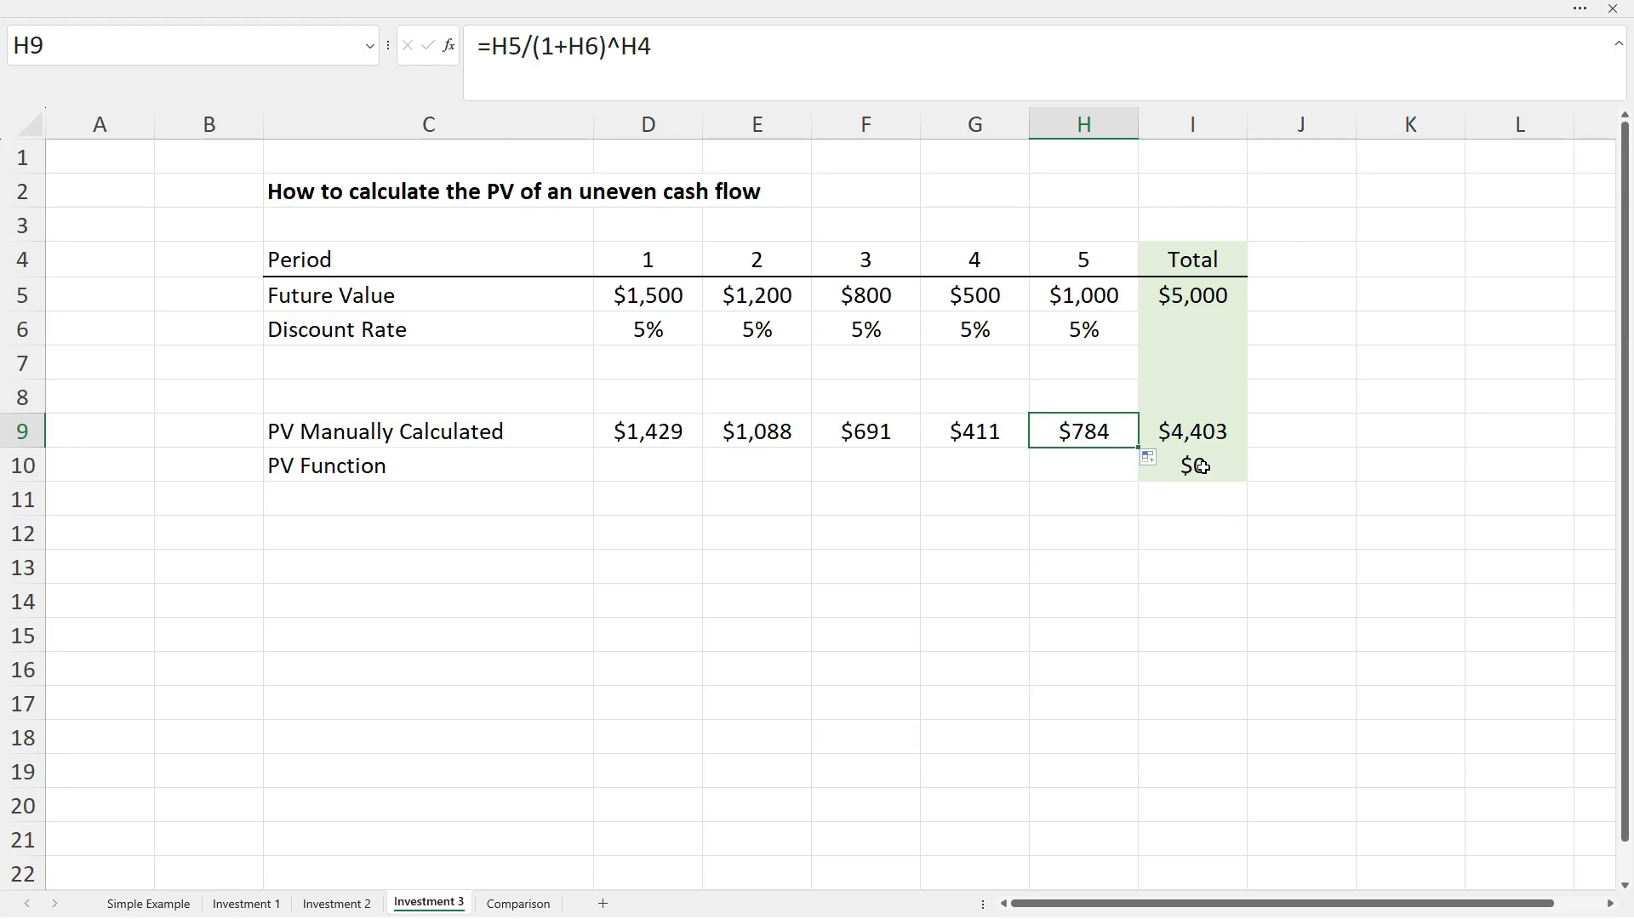
{"action": "left_click", "coordinate": [1203, 507]}
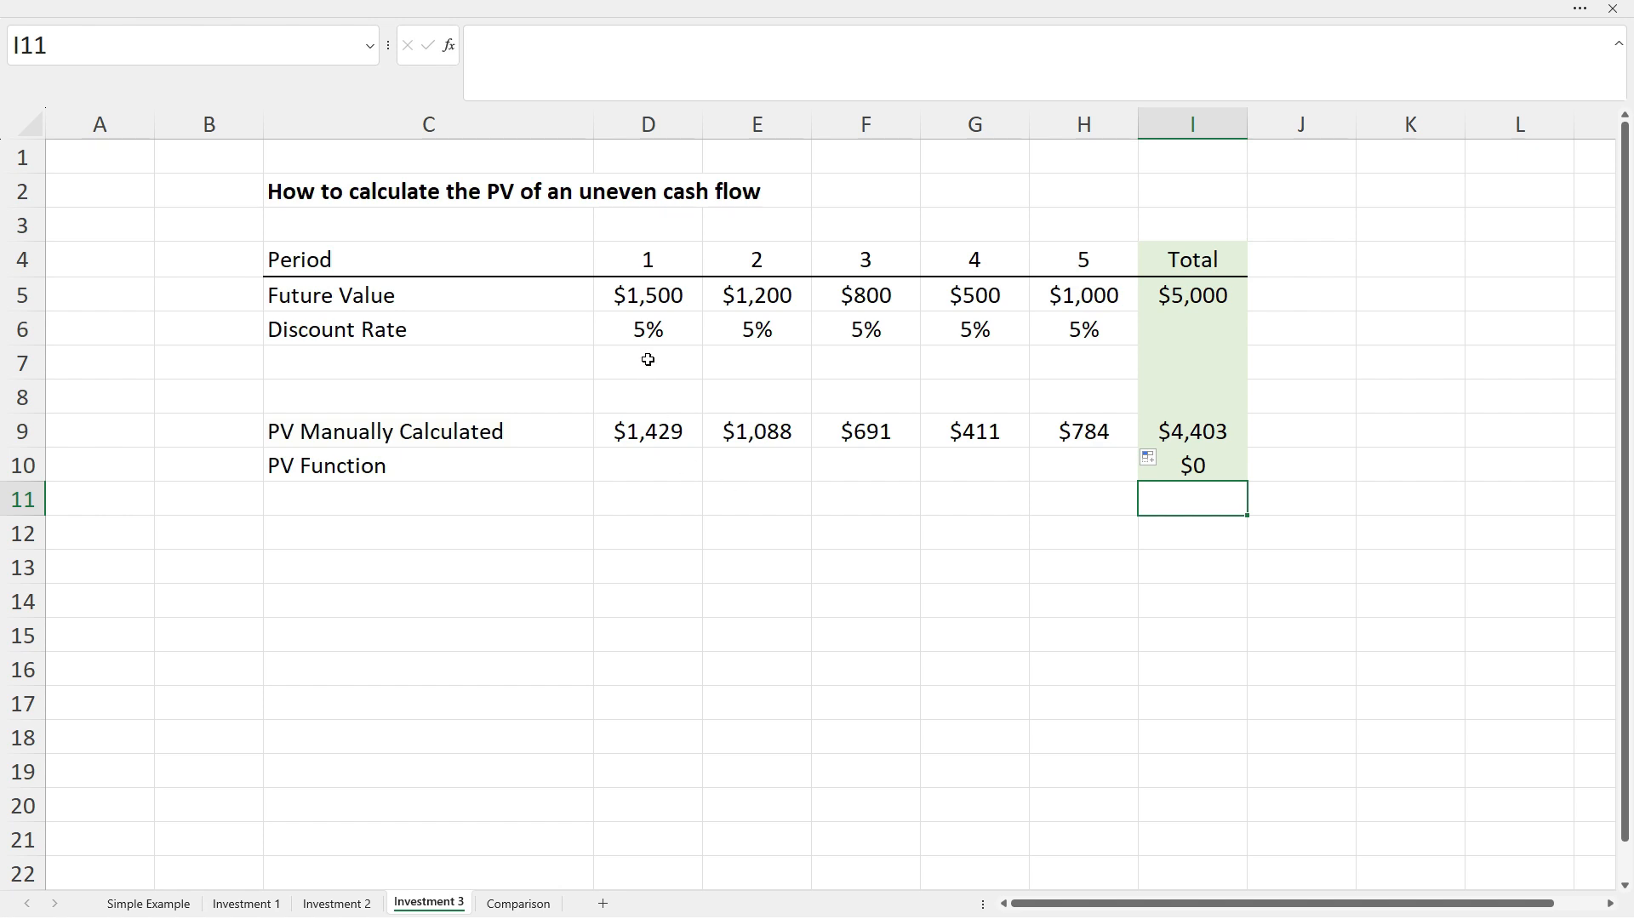
Enter =-PV(D6,D4,,D5,0) in D10 using D5 as the future value.
{"action": "left_click", "coordinate": [652, 456]}
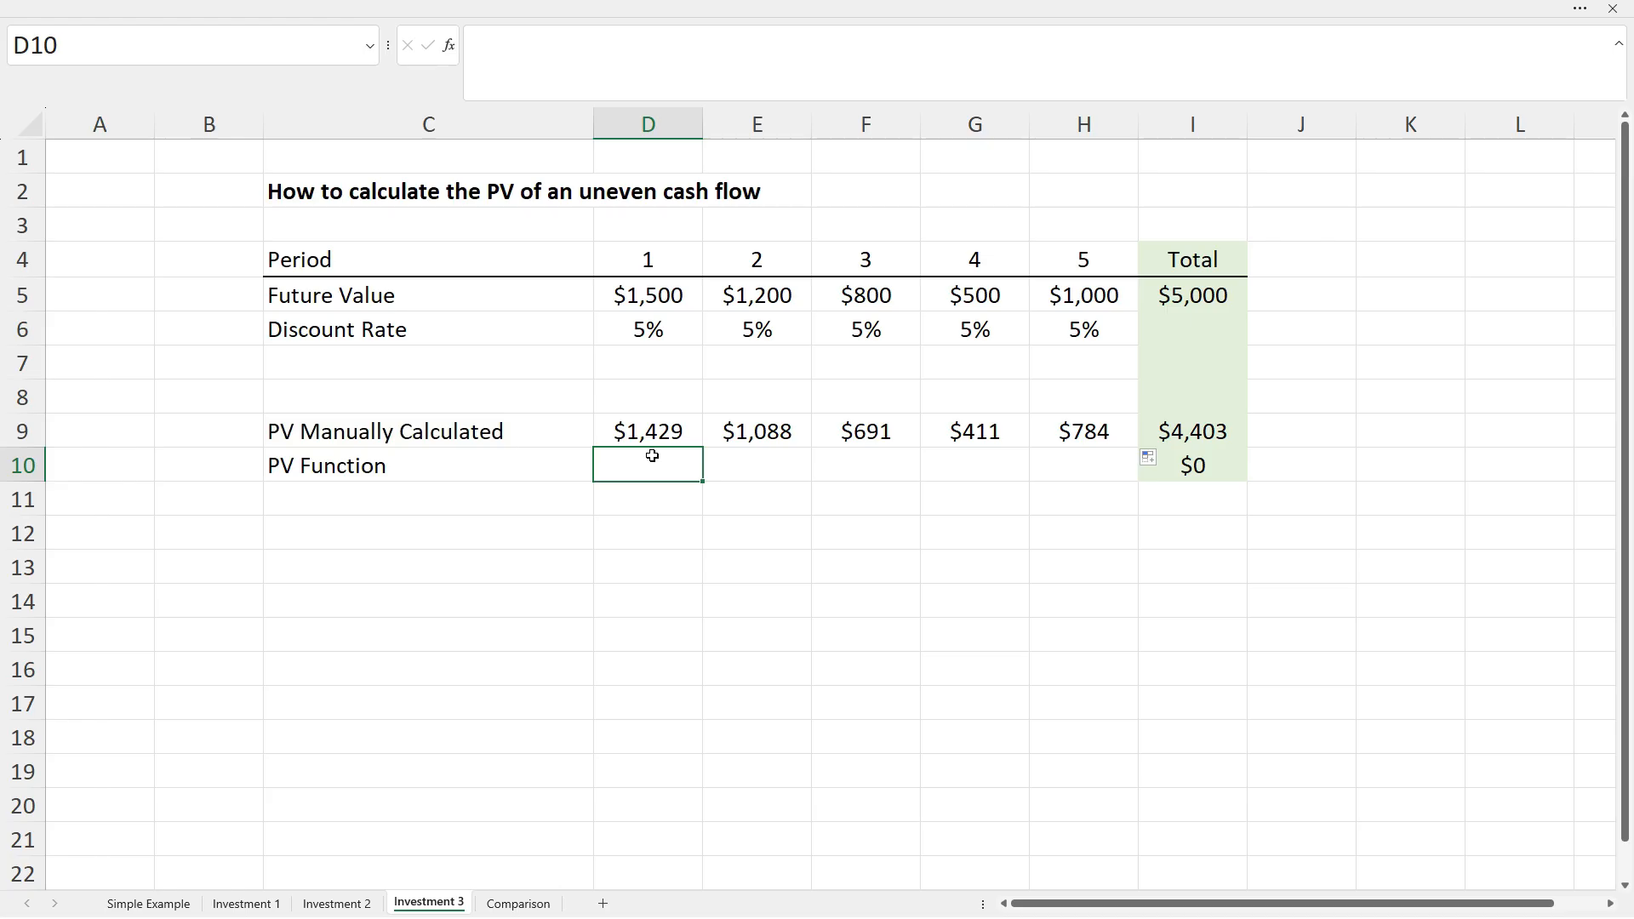
{"action": "type", "text": "=-pv("}
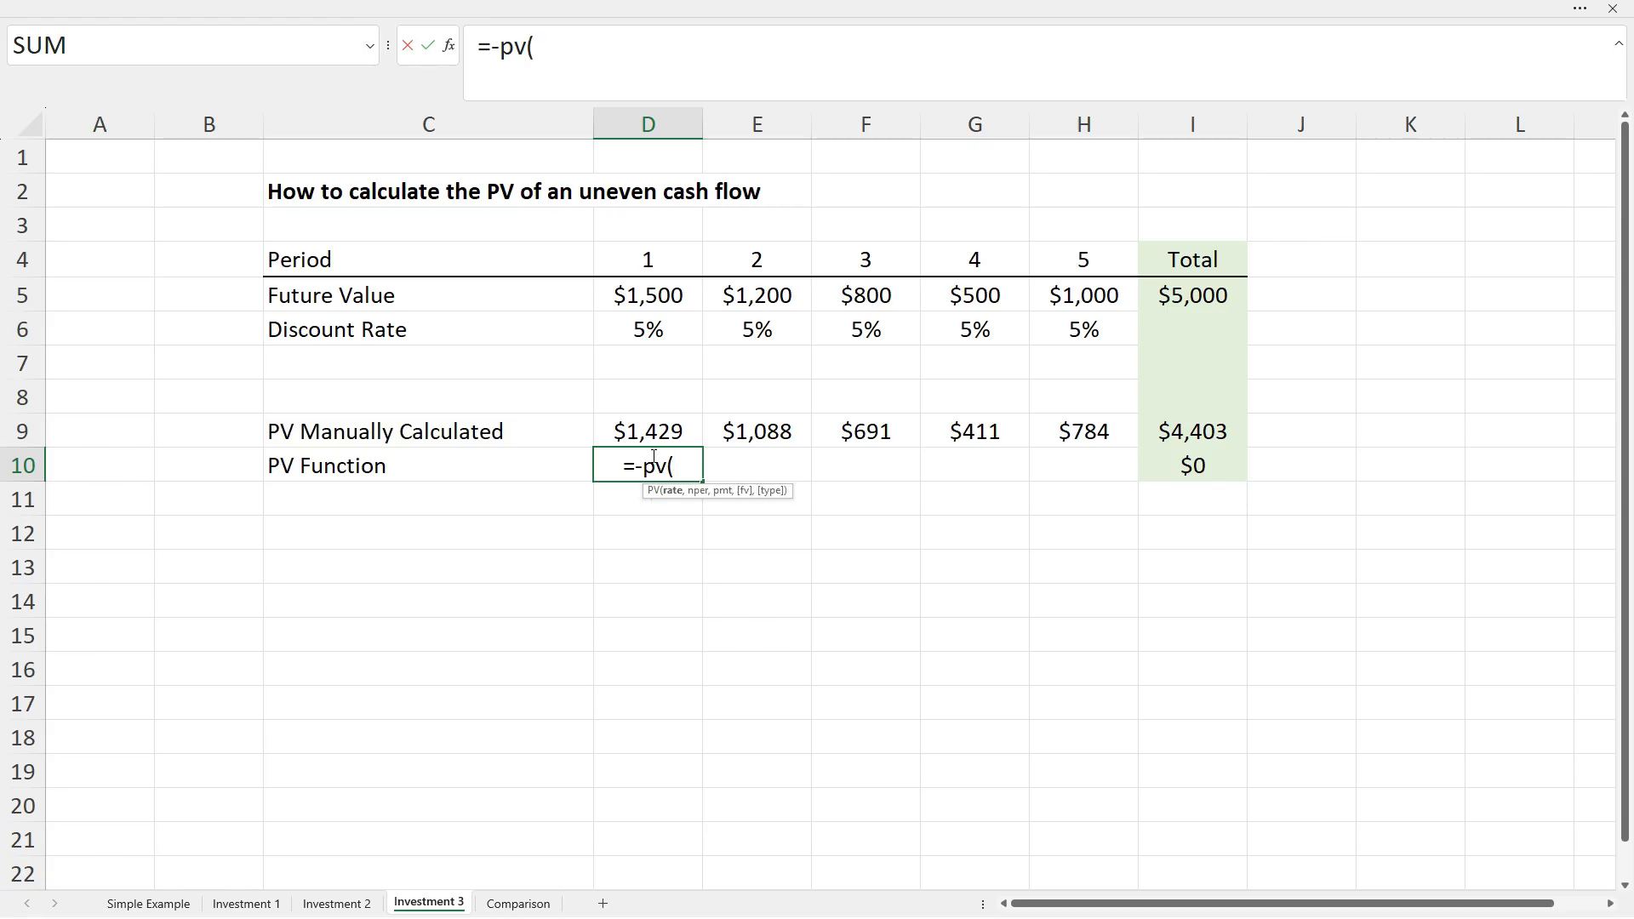
{"action": "left_click", "coordinate": [654, 332]}
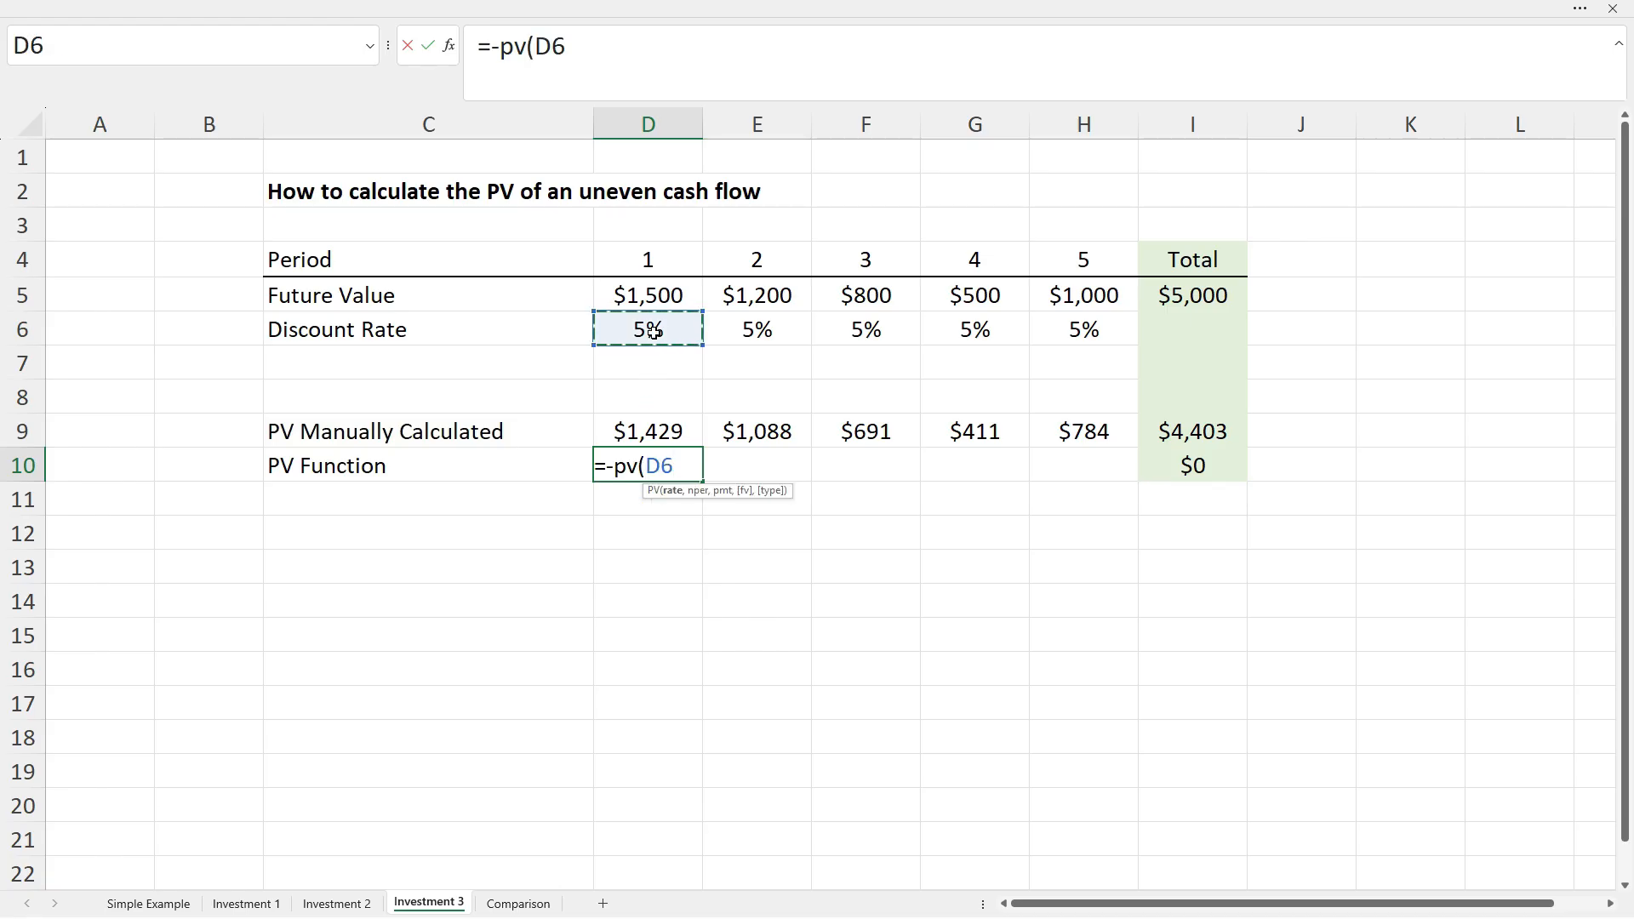
{"action": "type", "text": ","}
{"action": "left_click", "coordinate": [662, 260]}
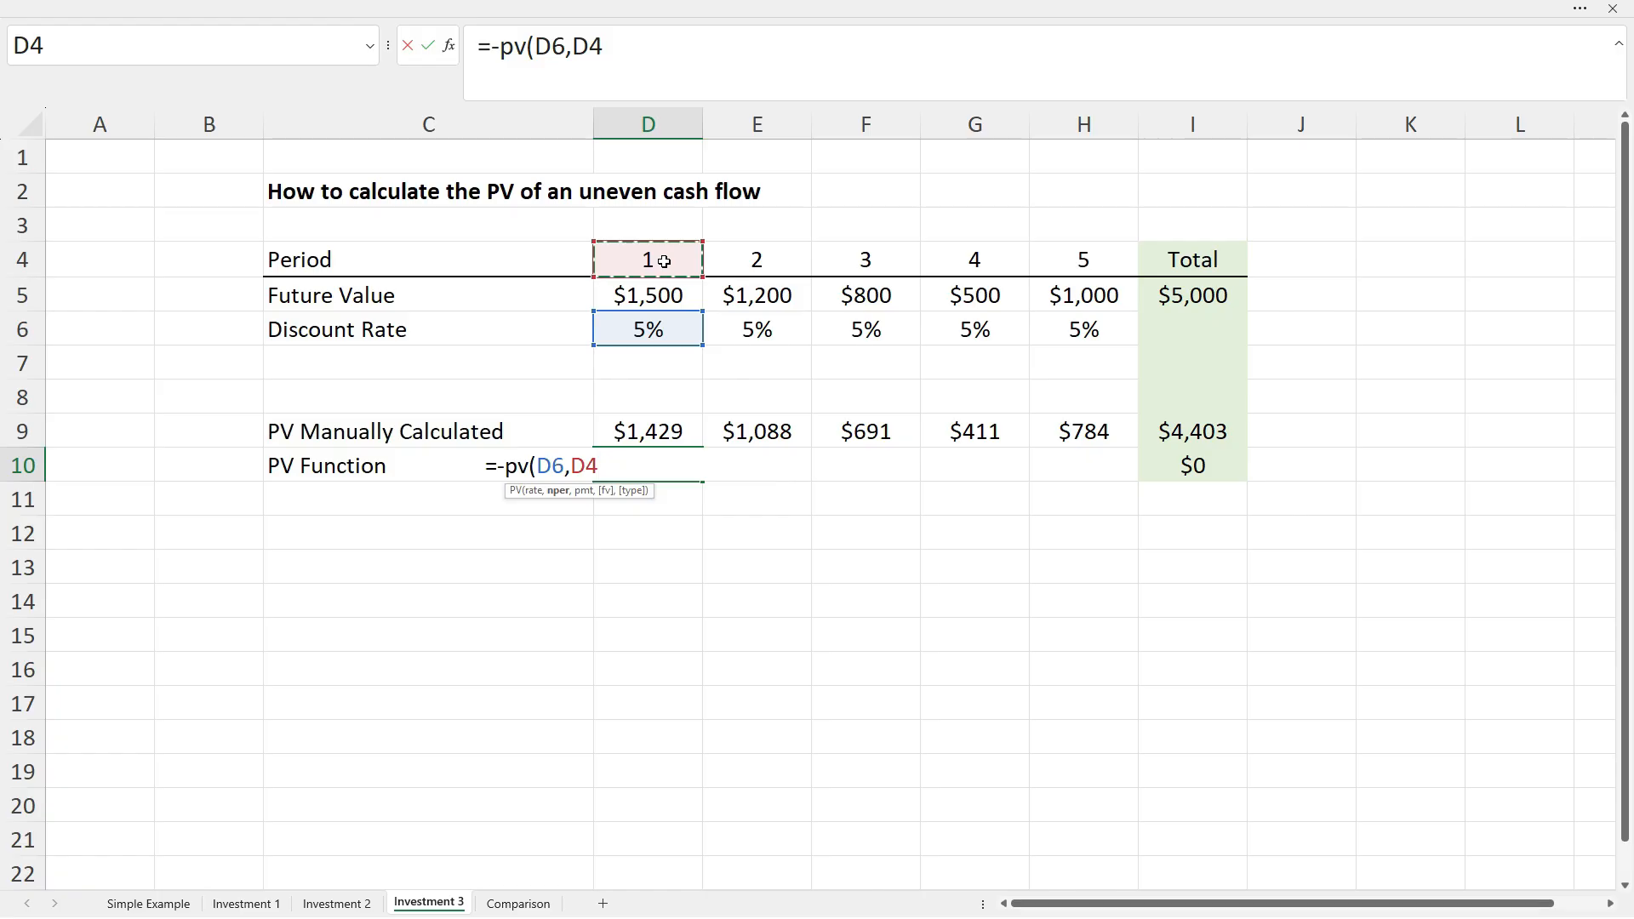
{"action": "type", "text": ","}
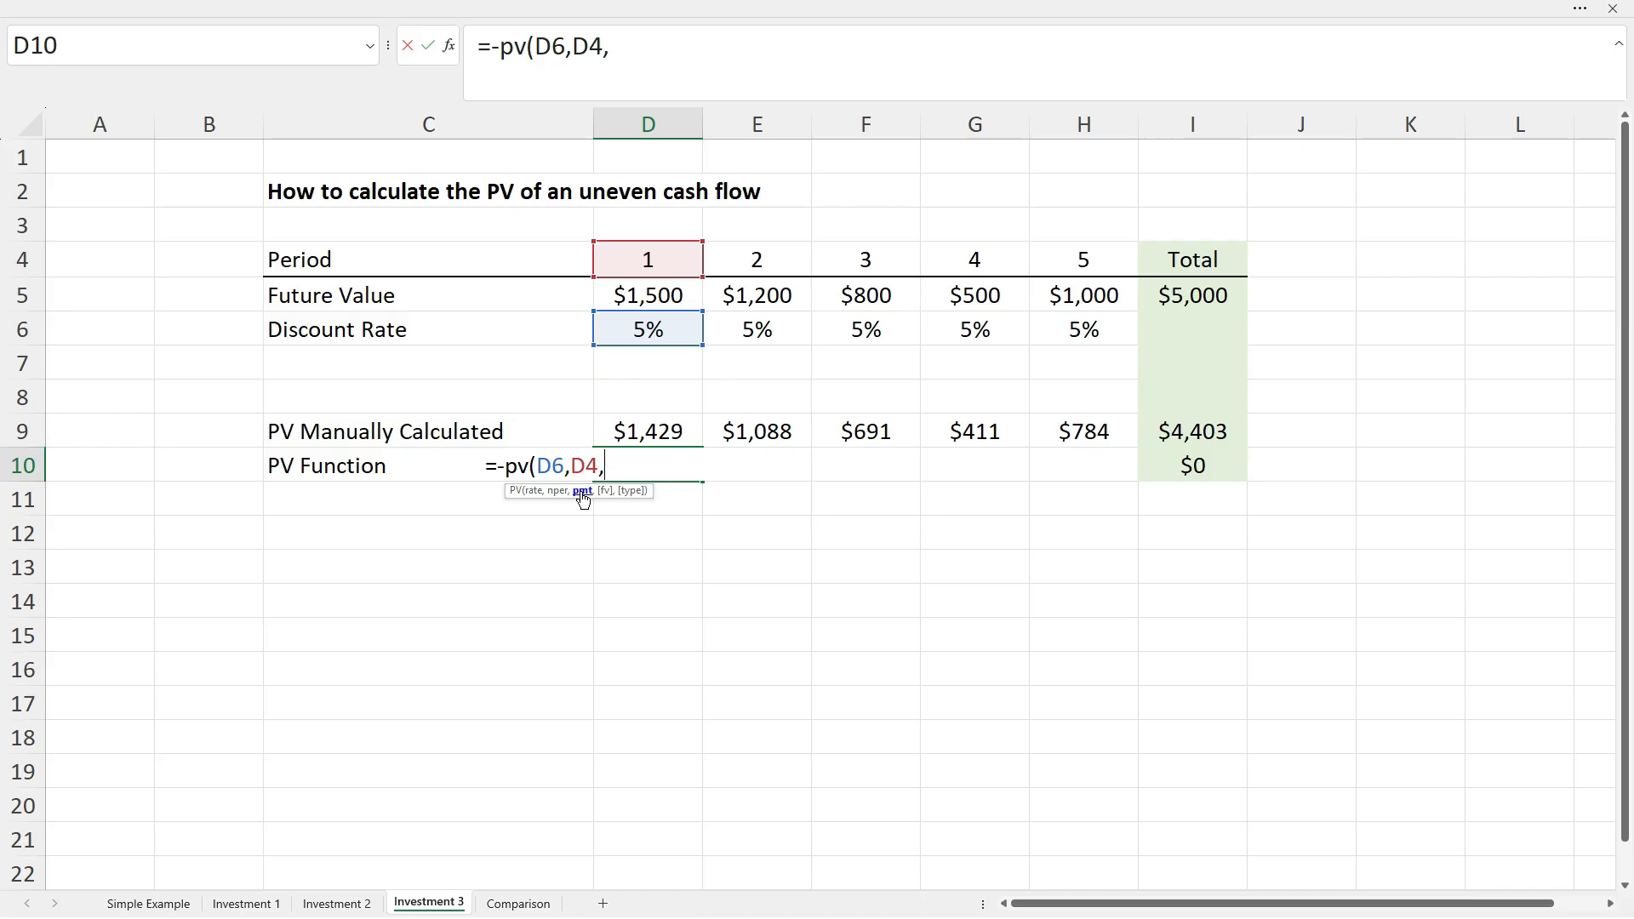
{"action": "type", "text": ","}
{"action": "left_click", "coordinate": [648, 296]}
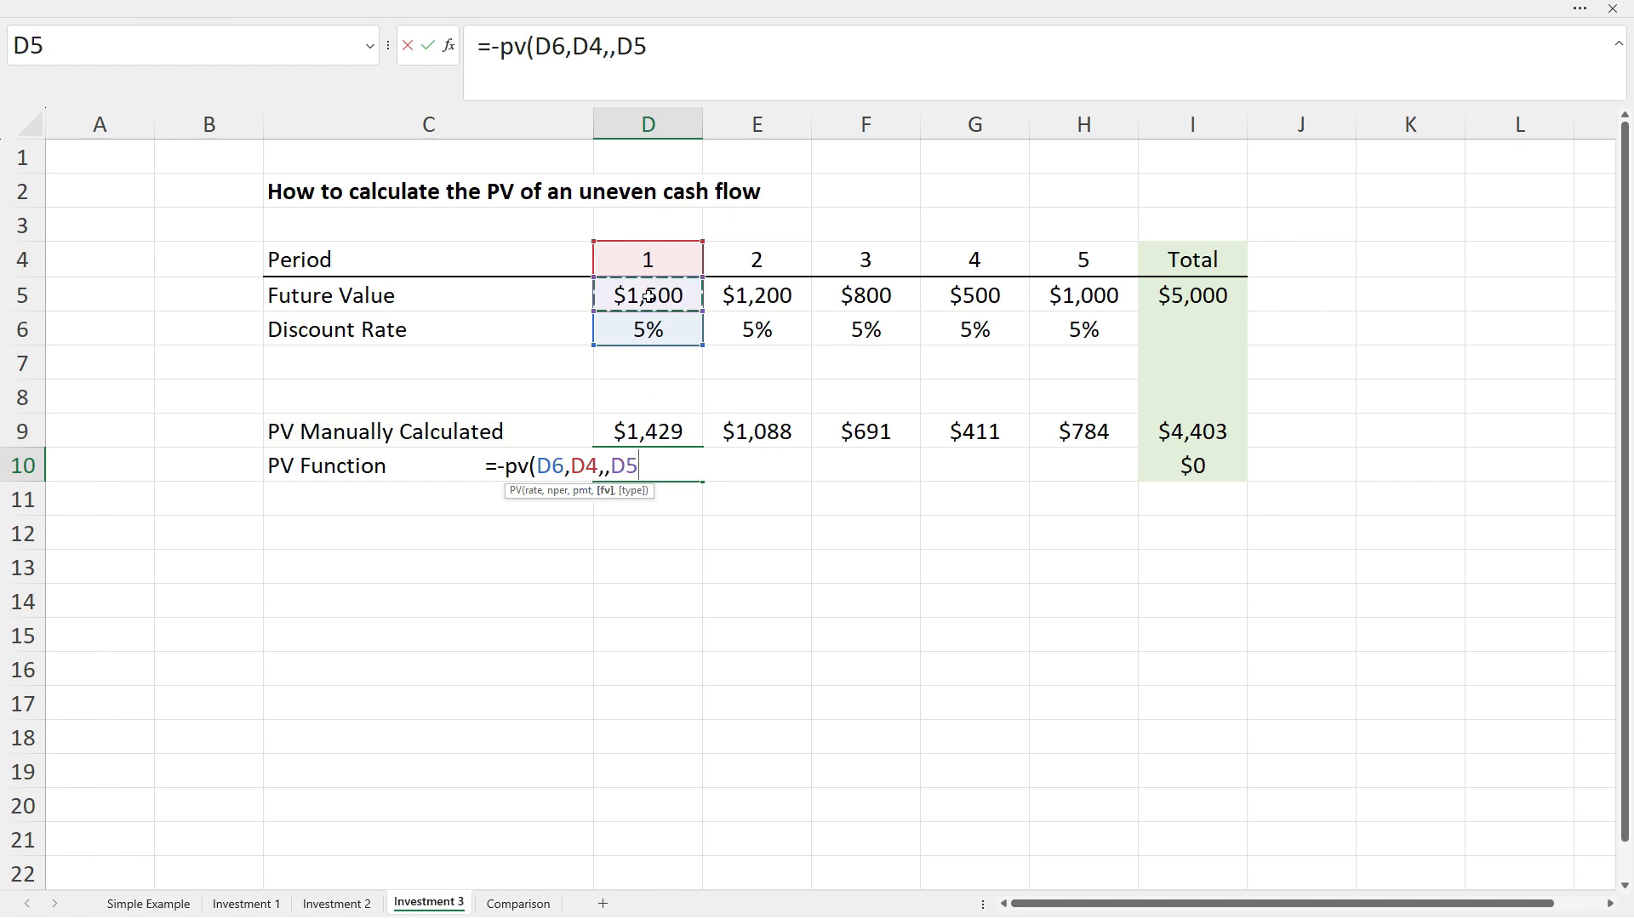
{"action": "type", "text": ","}
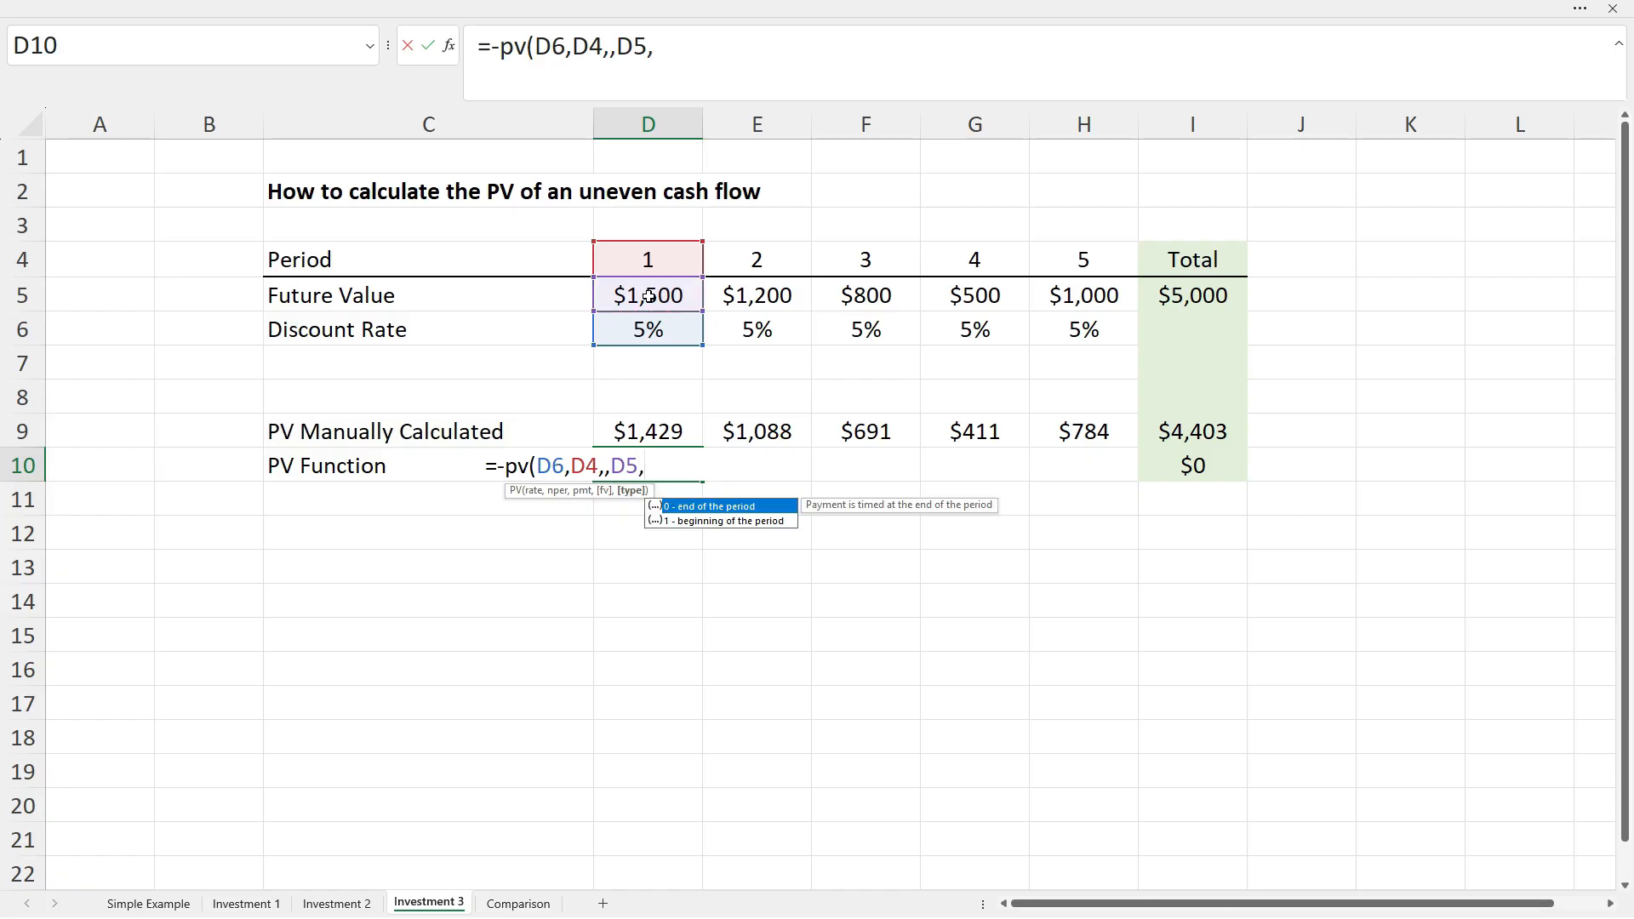
{"action": "type", "text": "0)"}
{"action": "key", "text": "Return"}
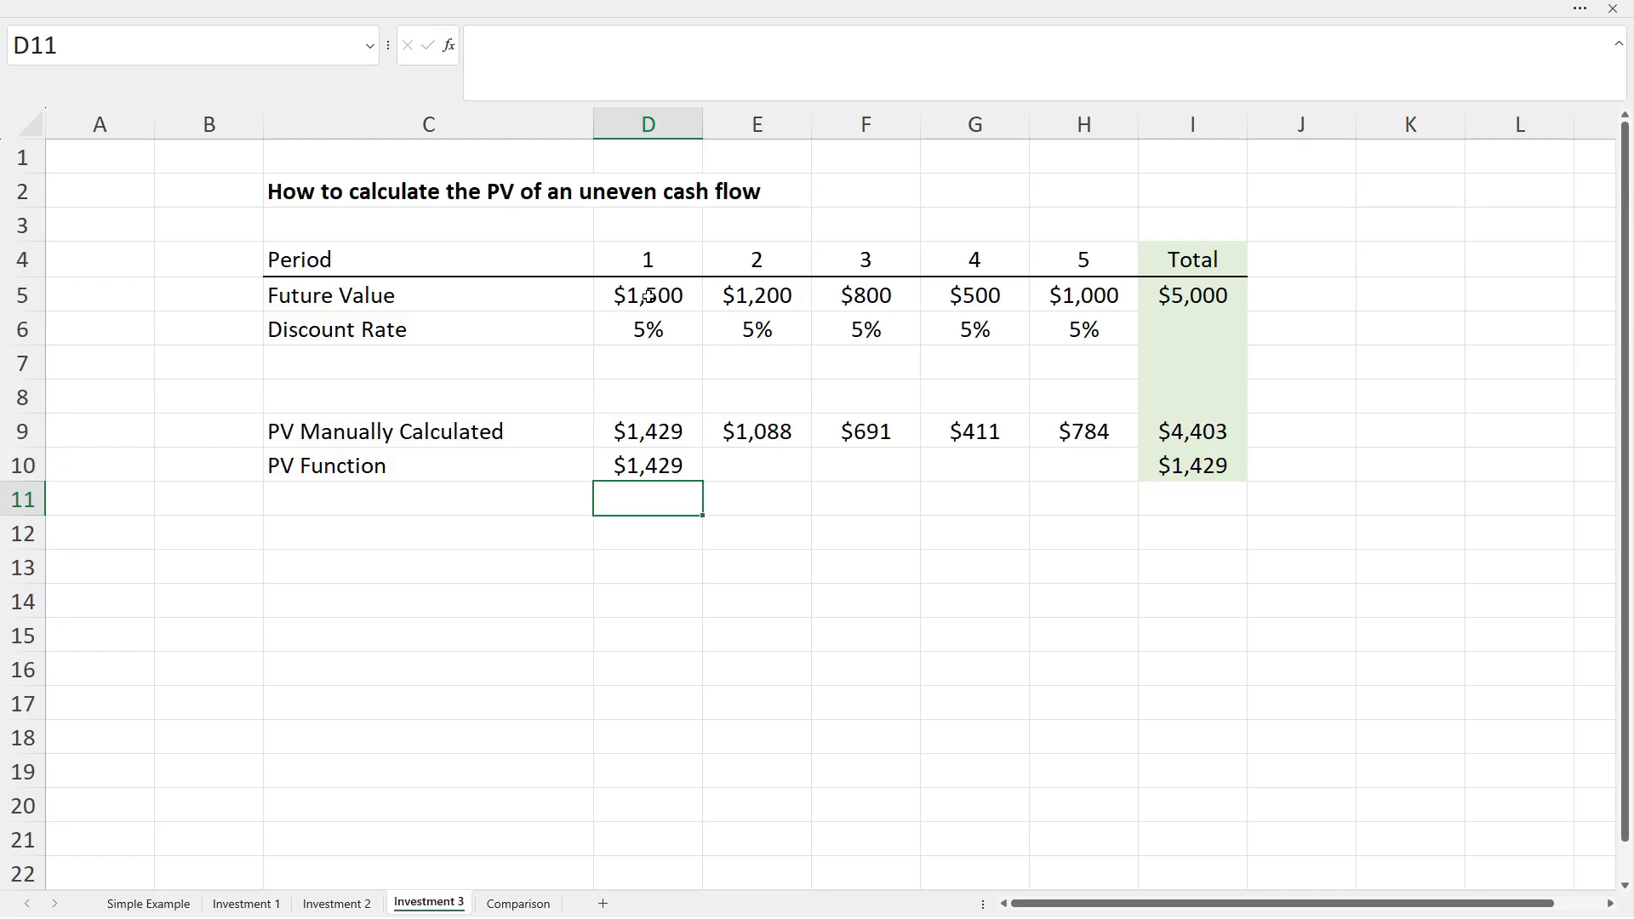
Fill the D10 PV formula across to H10 and verify H10's formula.
{"action": "left_click", "coordinate": [667, 460]}
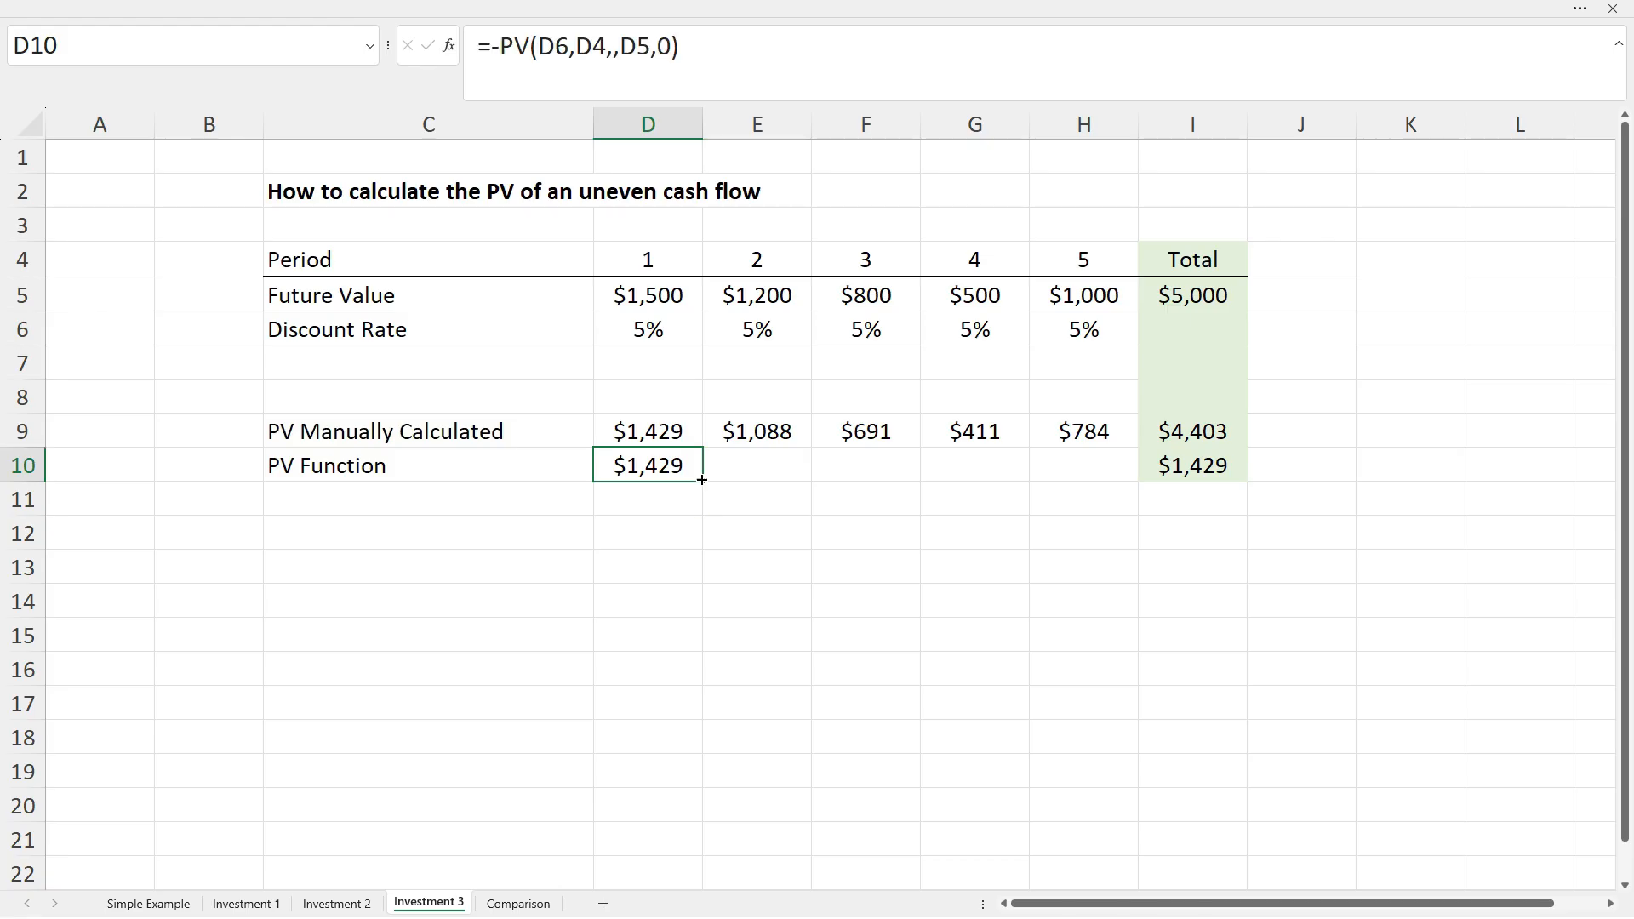
{"action": "left_click_drag", "start_coordinate": [705, 483], "coordinate": [1095, 469]}
{"action": "left_click", "coordinate": [1086, 467]}
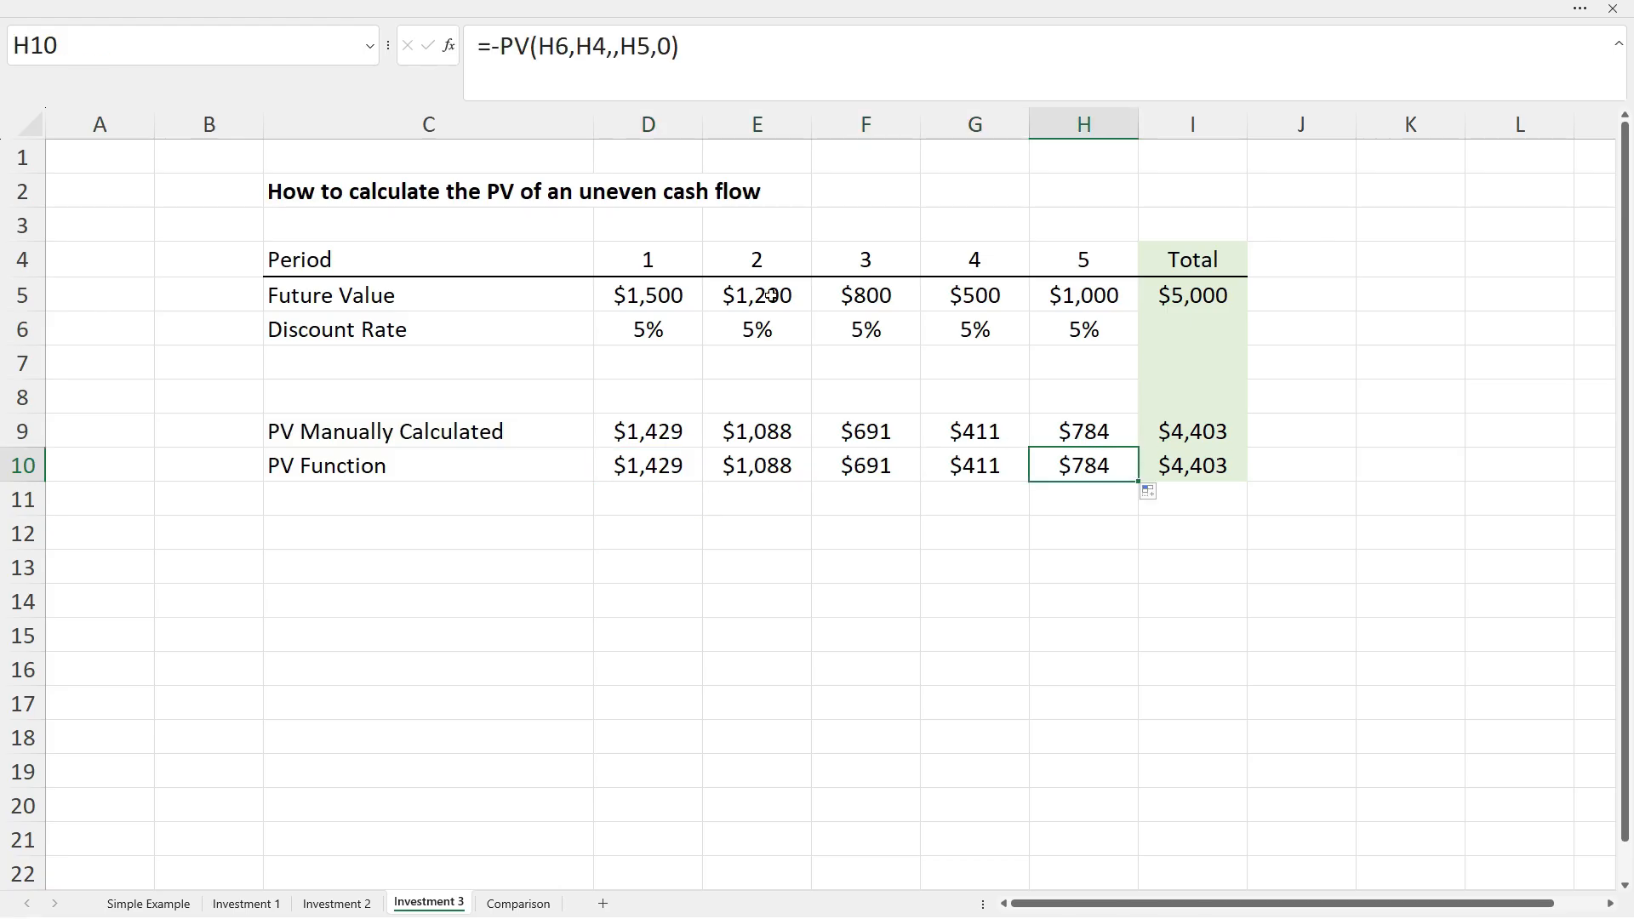
{"action": "left_click", "coordinate": [652, 45]}
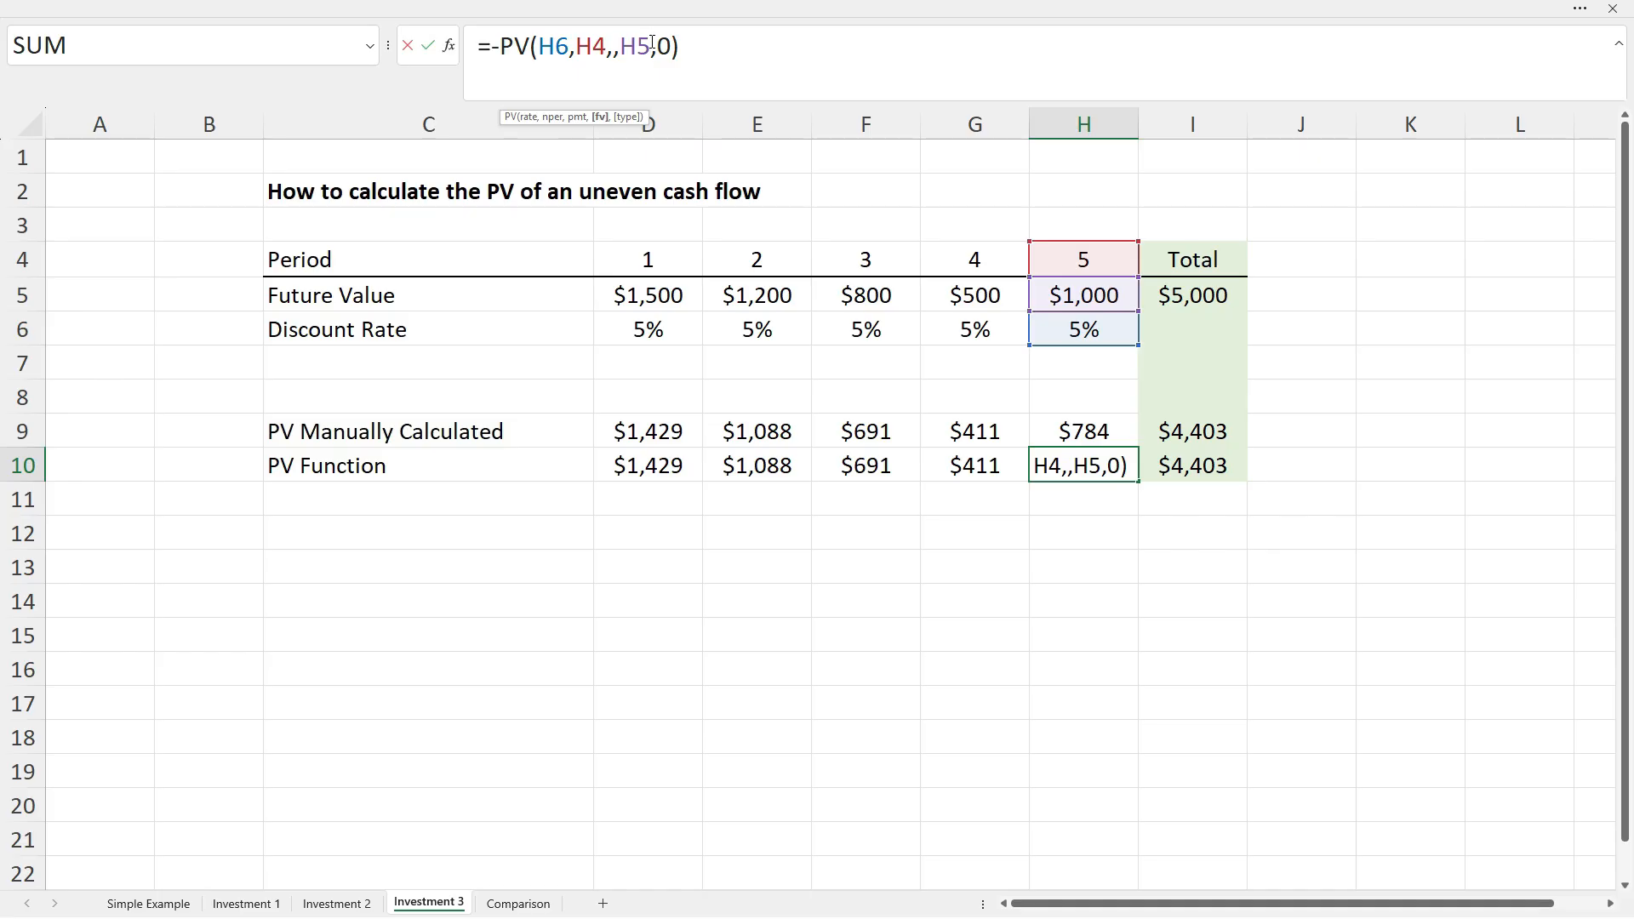
{"action": "key", "text": "Escape"}
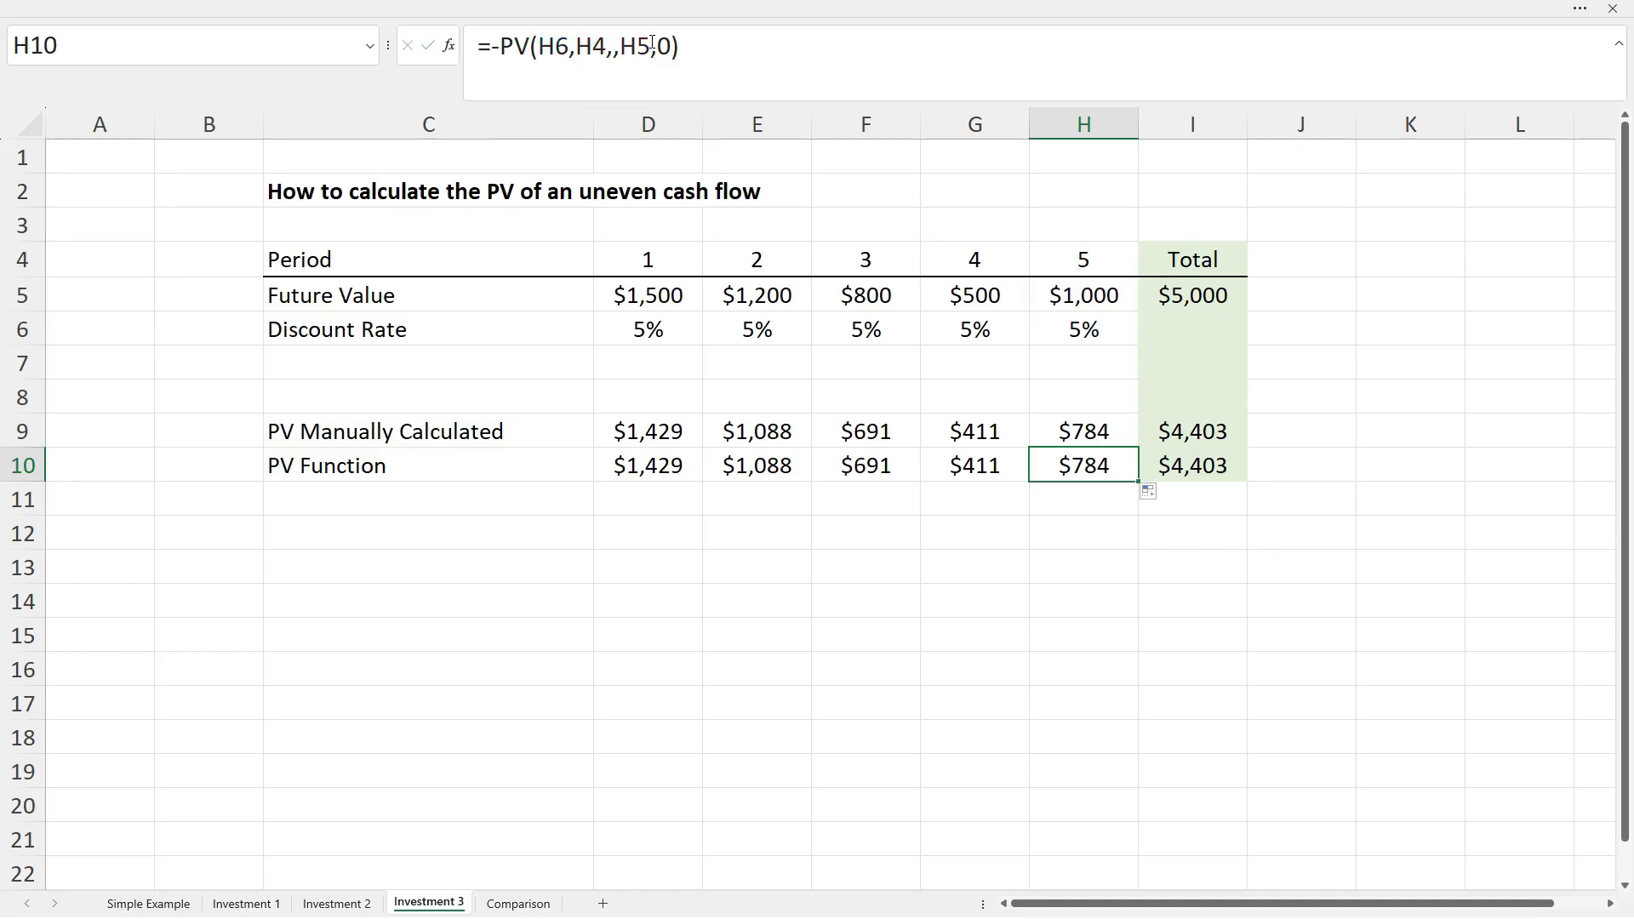
{"action": "left_click", "coordinate": [1180, 509]}
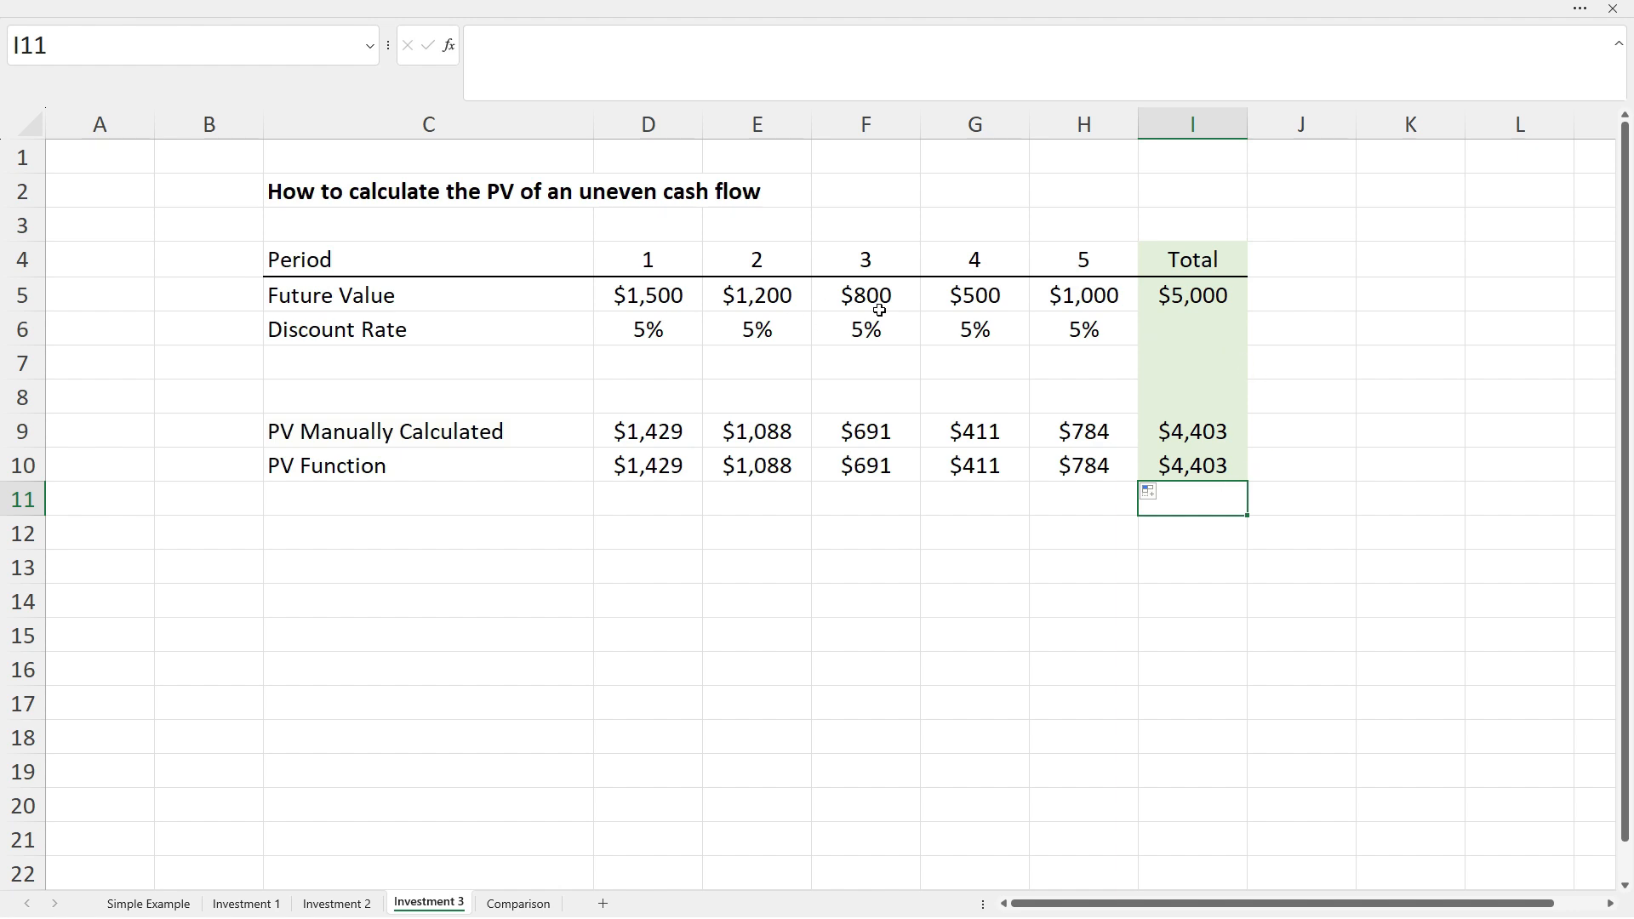
{"action": "left_click", "coordinate": [1055, 307]}
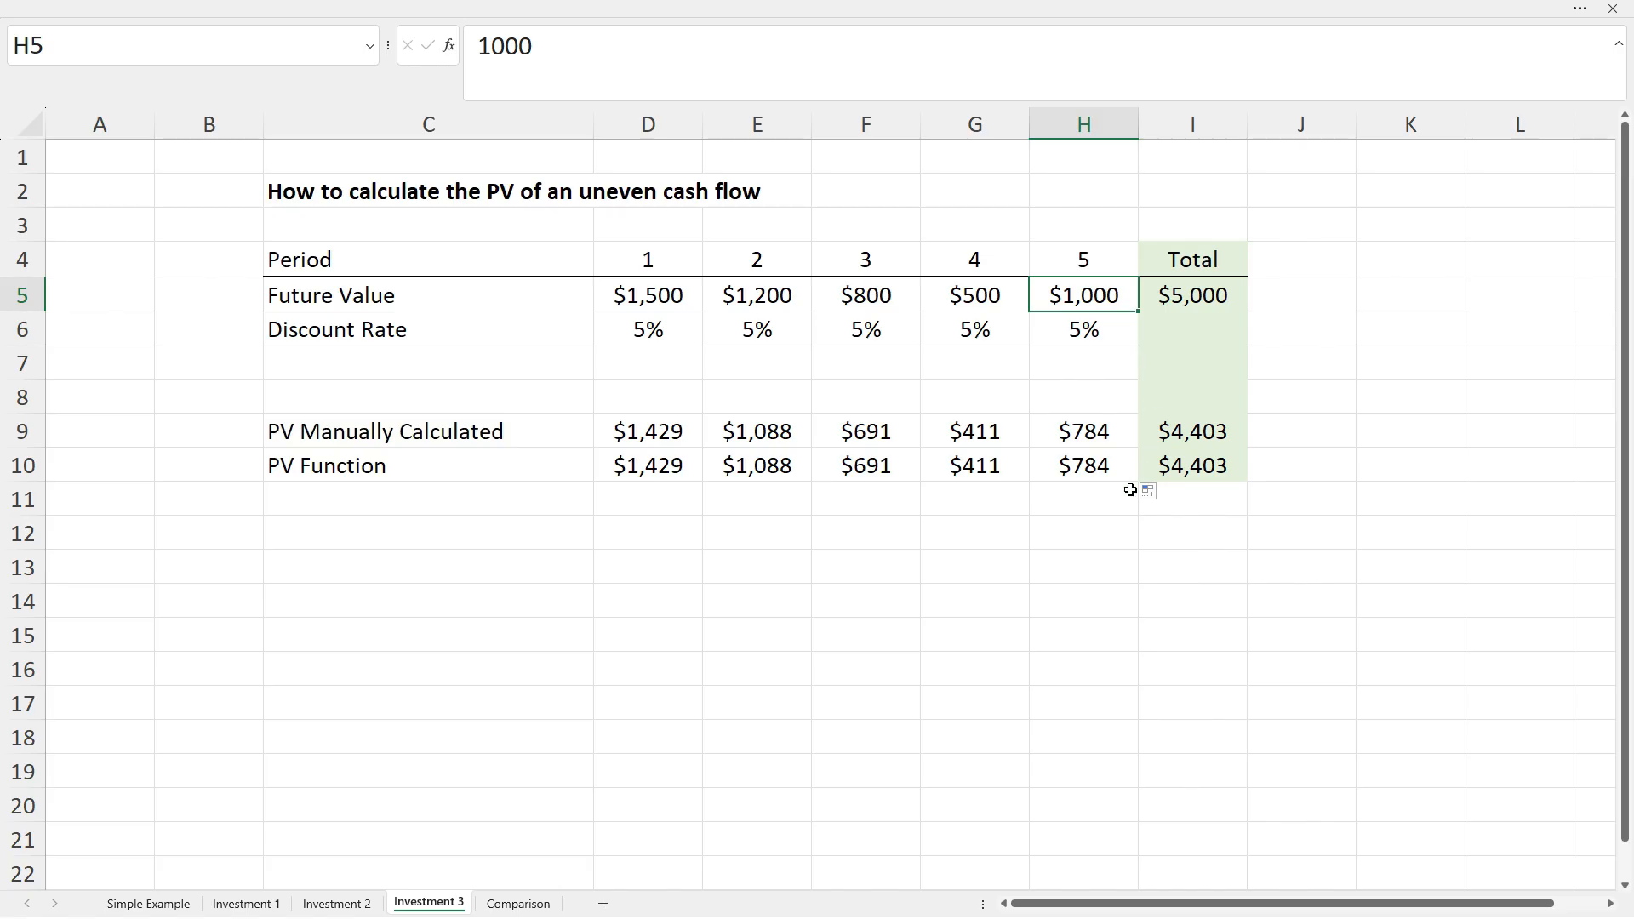
{"action": "left_click", "coordinate": [686, 511]}
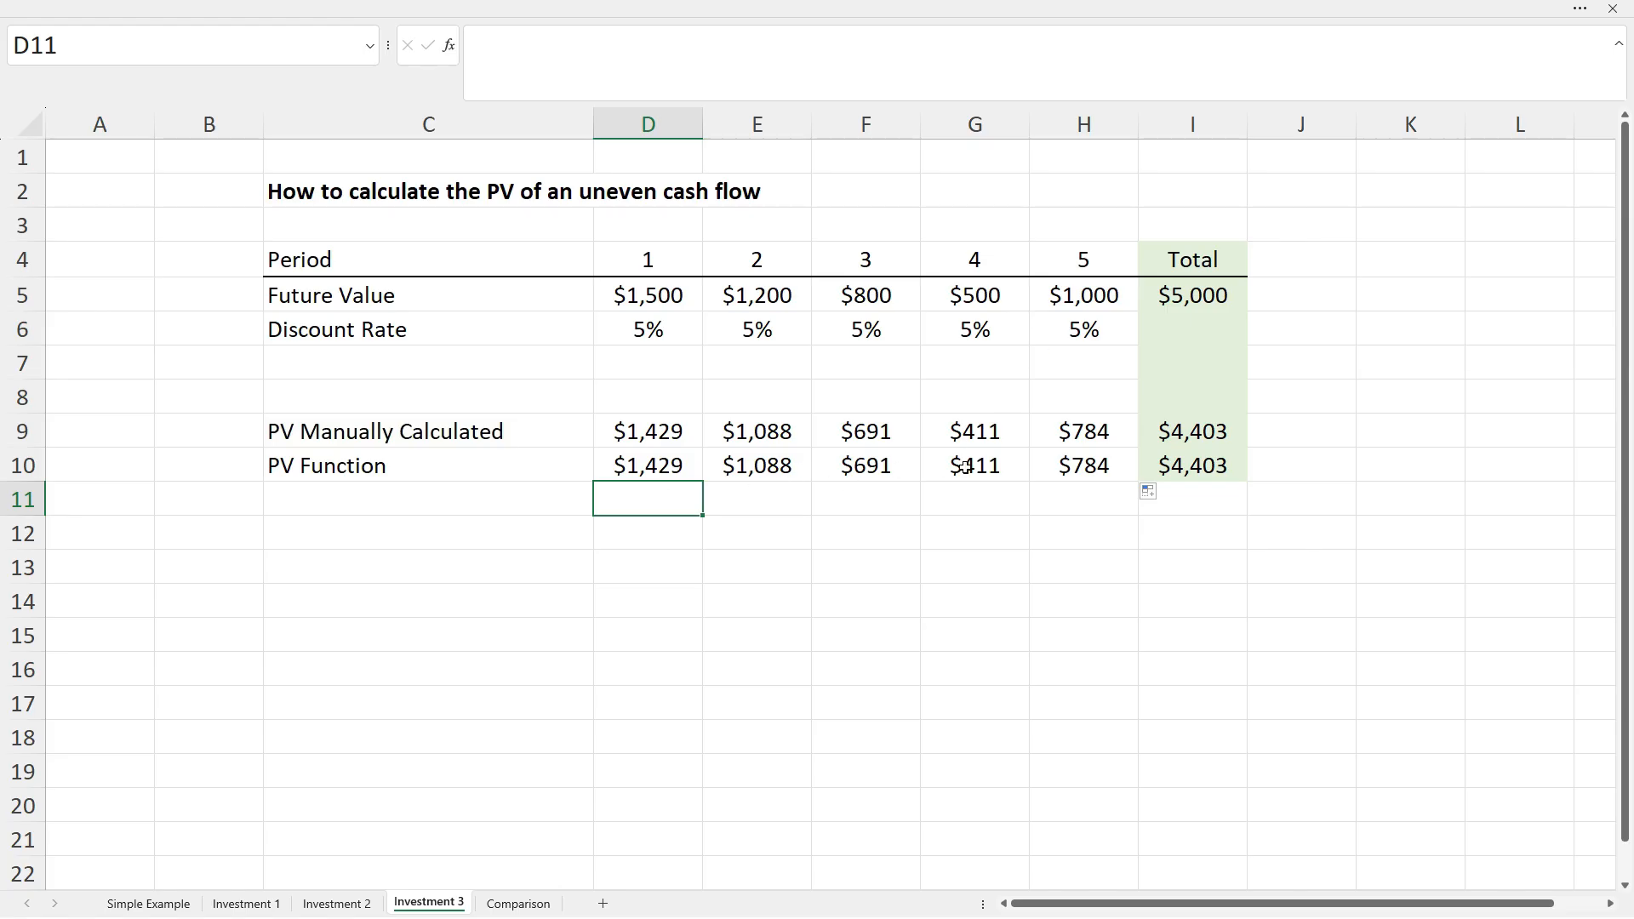
{"action": "left_click", "coordinate": [1062, 532]}
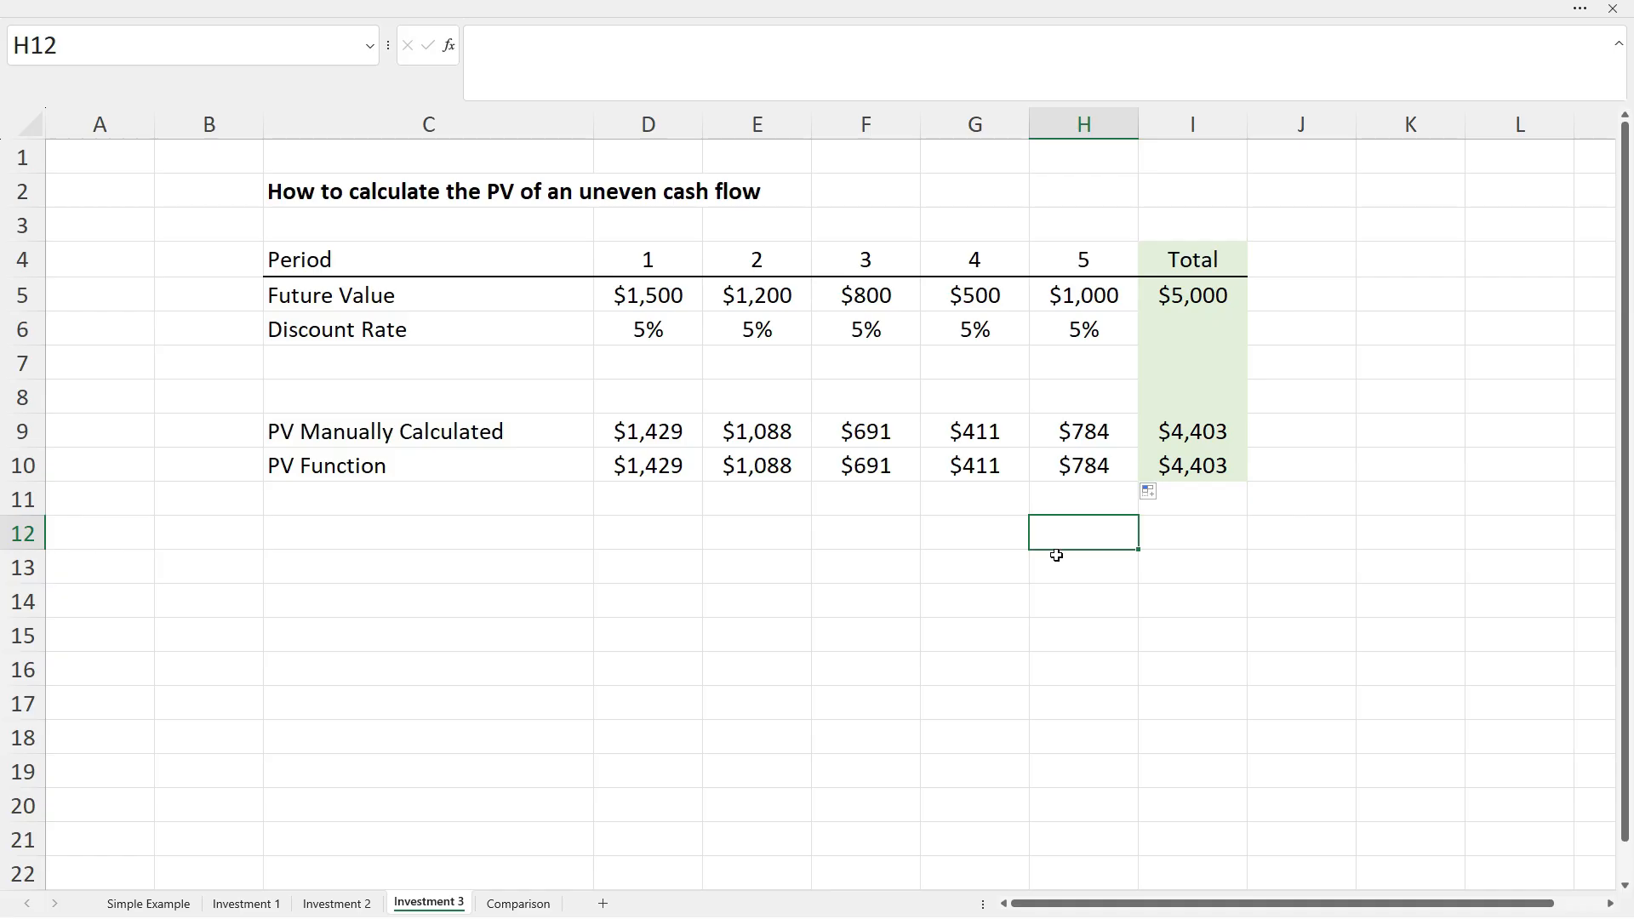
On the Comparison sheet, review E6 and the Present Value, Discount Rate and Future Value rows.
{"action": "left_click", "coordinate": [520, 907]}
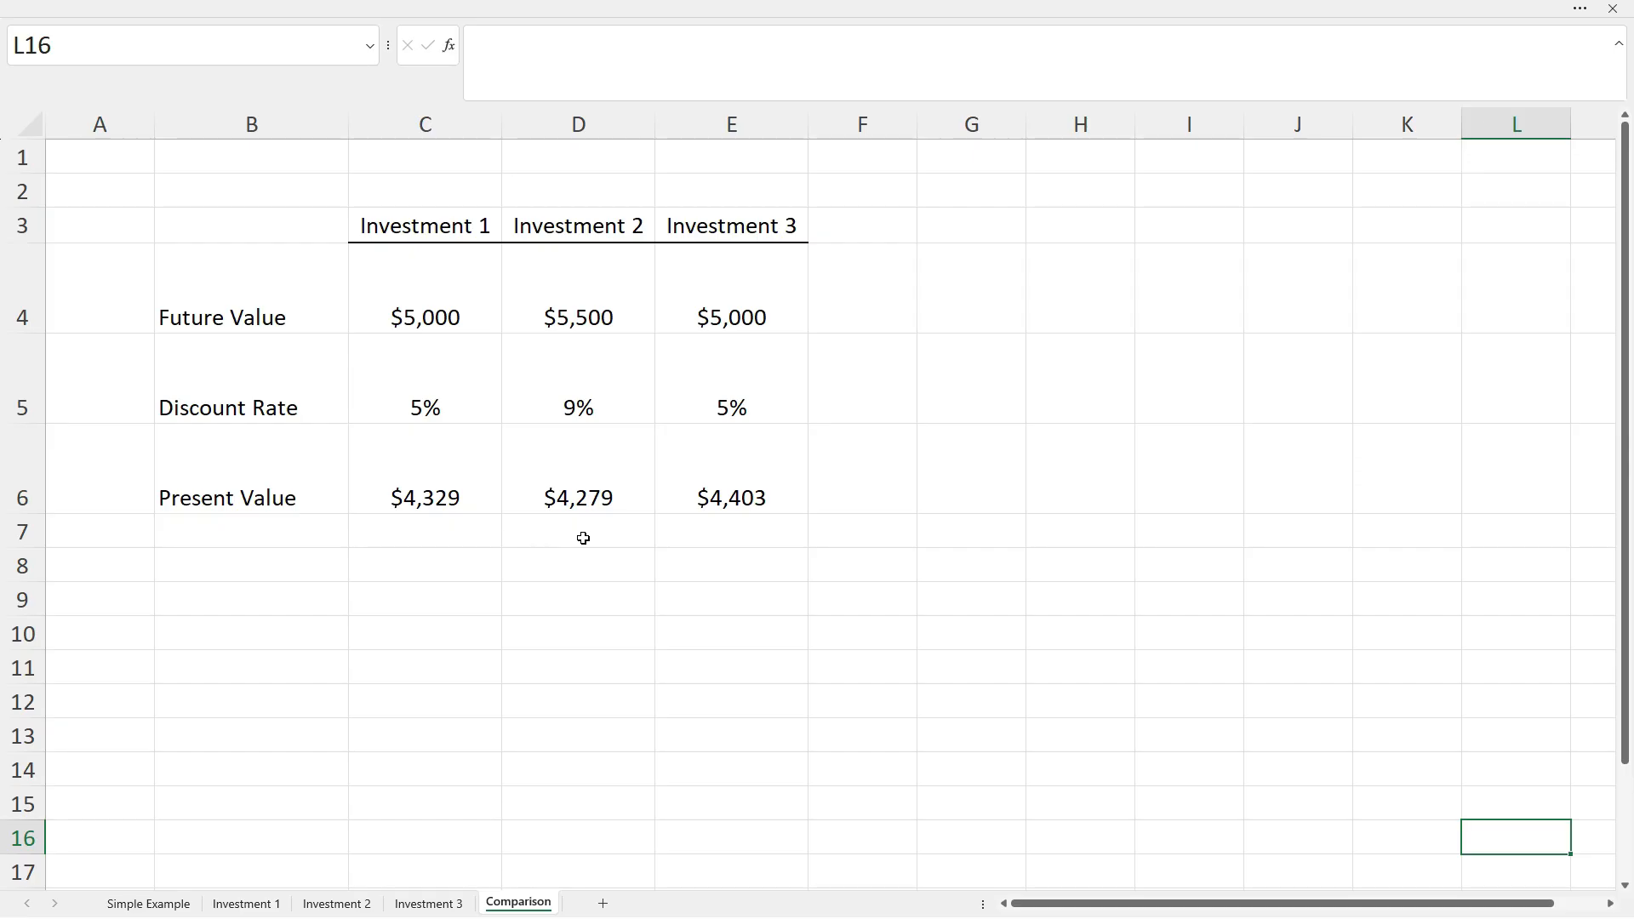
{"action": "left_click", "coordinate": [749, 498]}
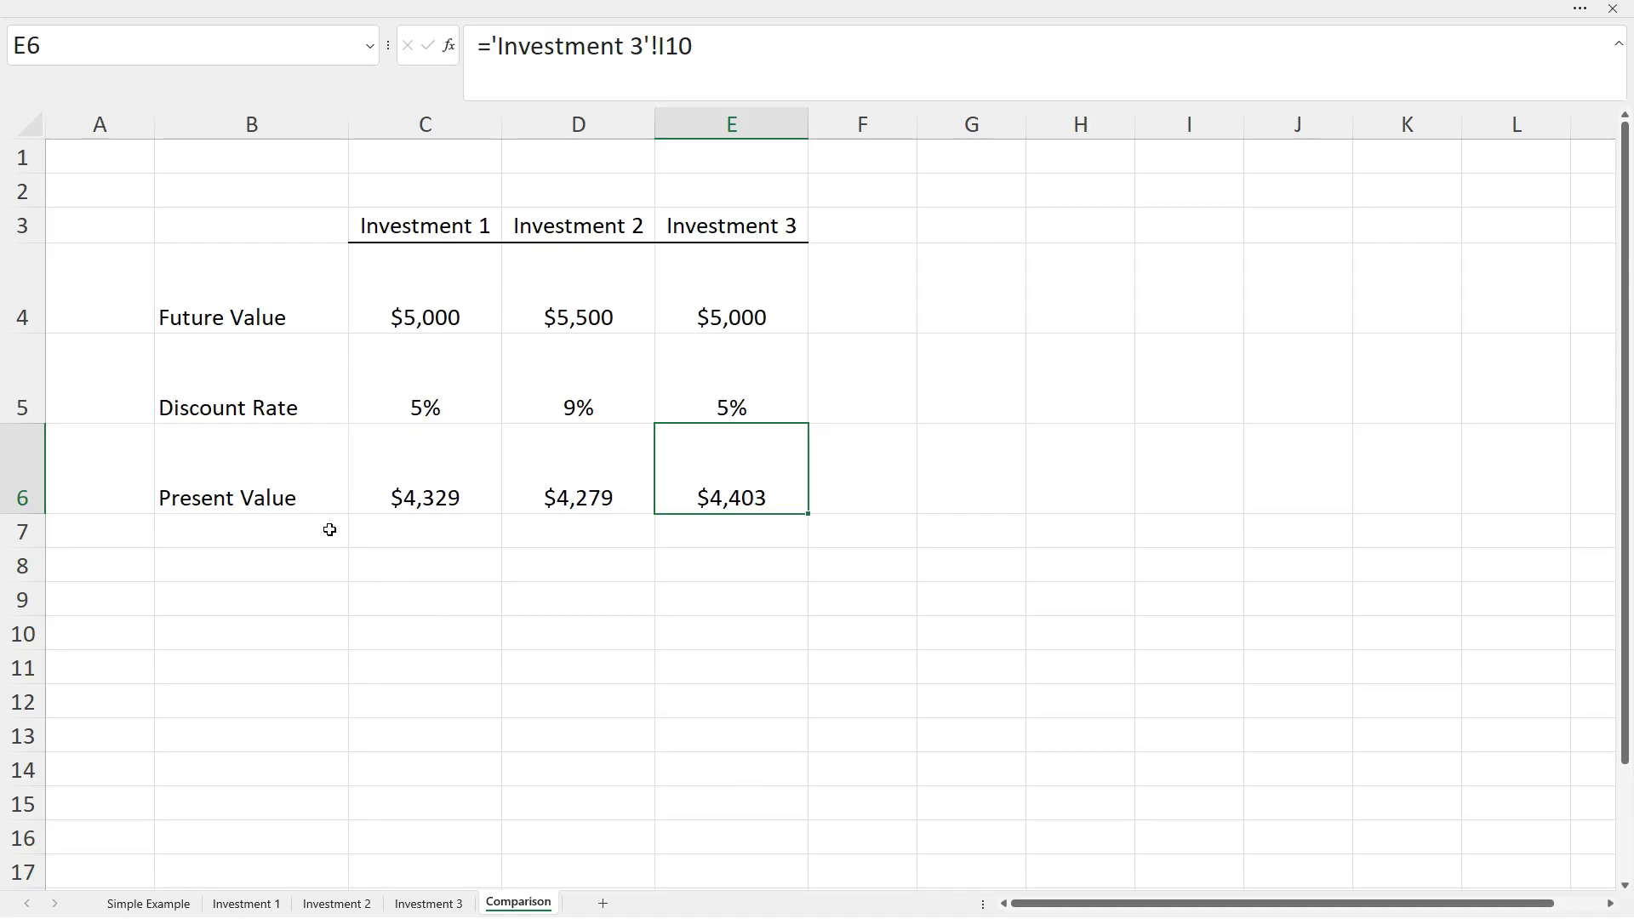
{"action": "left_click", "coordinate": [305, 490]}
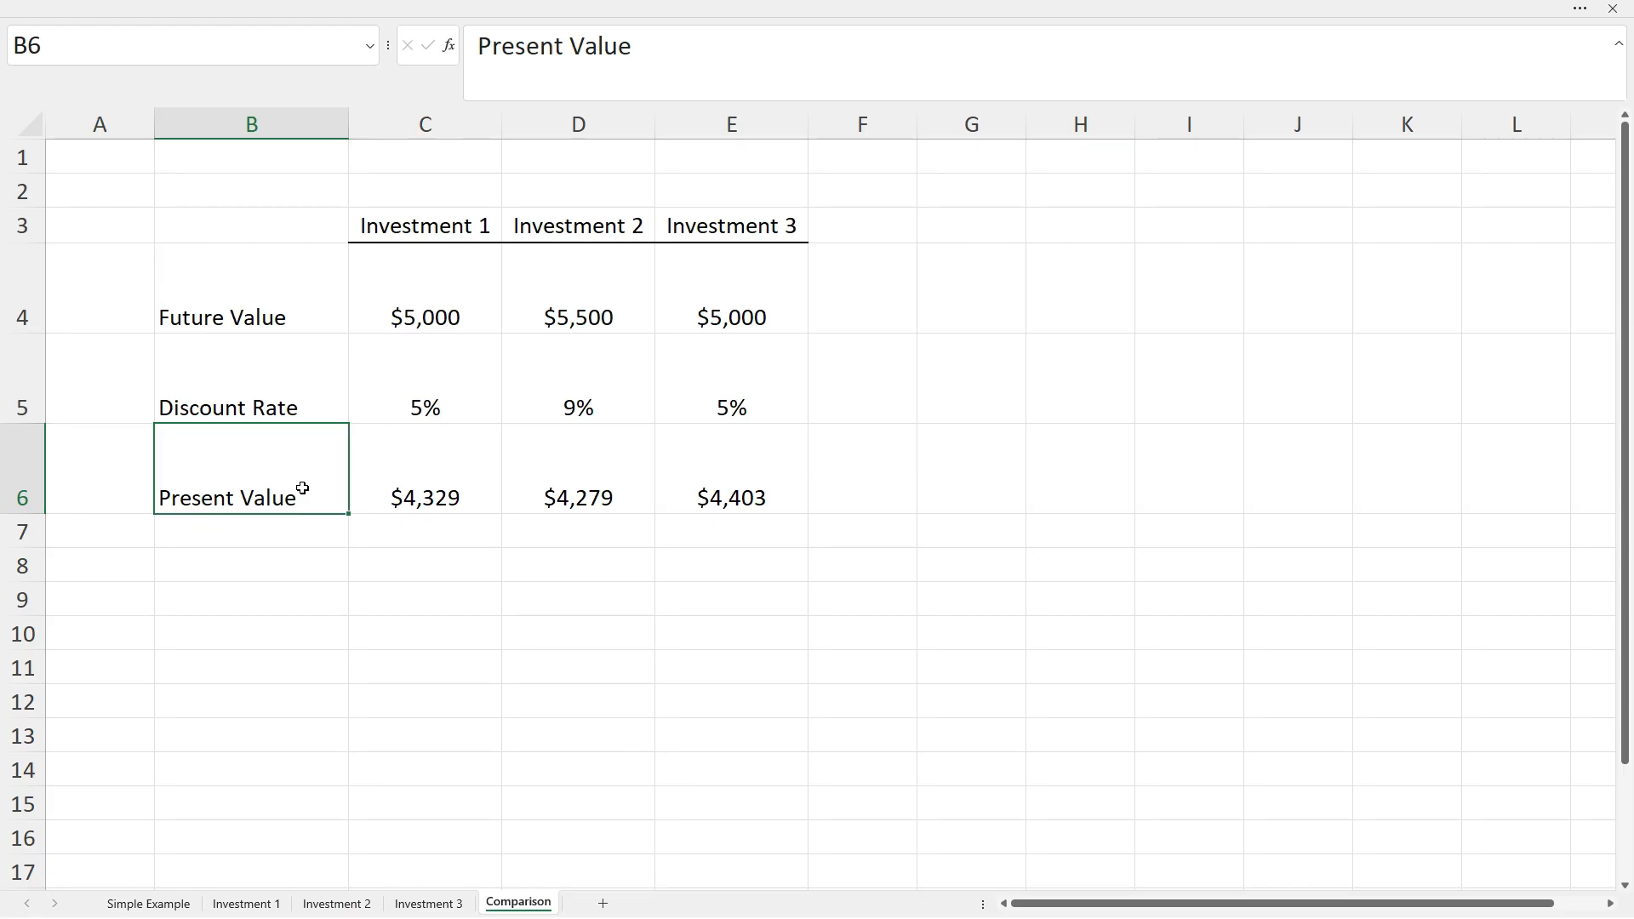
{"action": "left_click", "coordinate": [305, 405]}
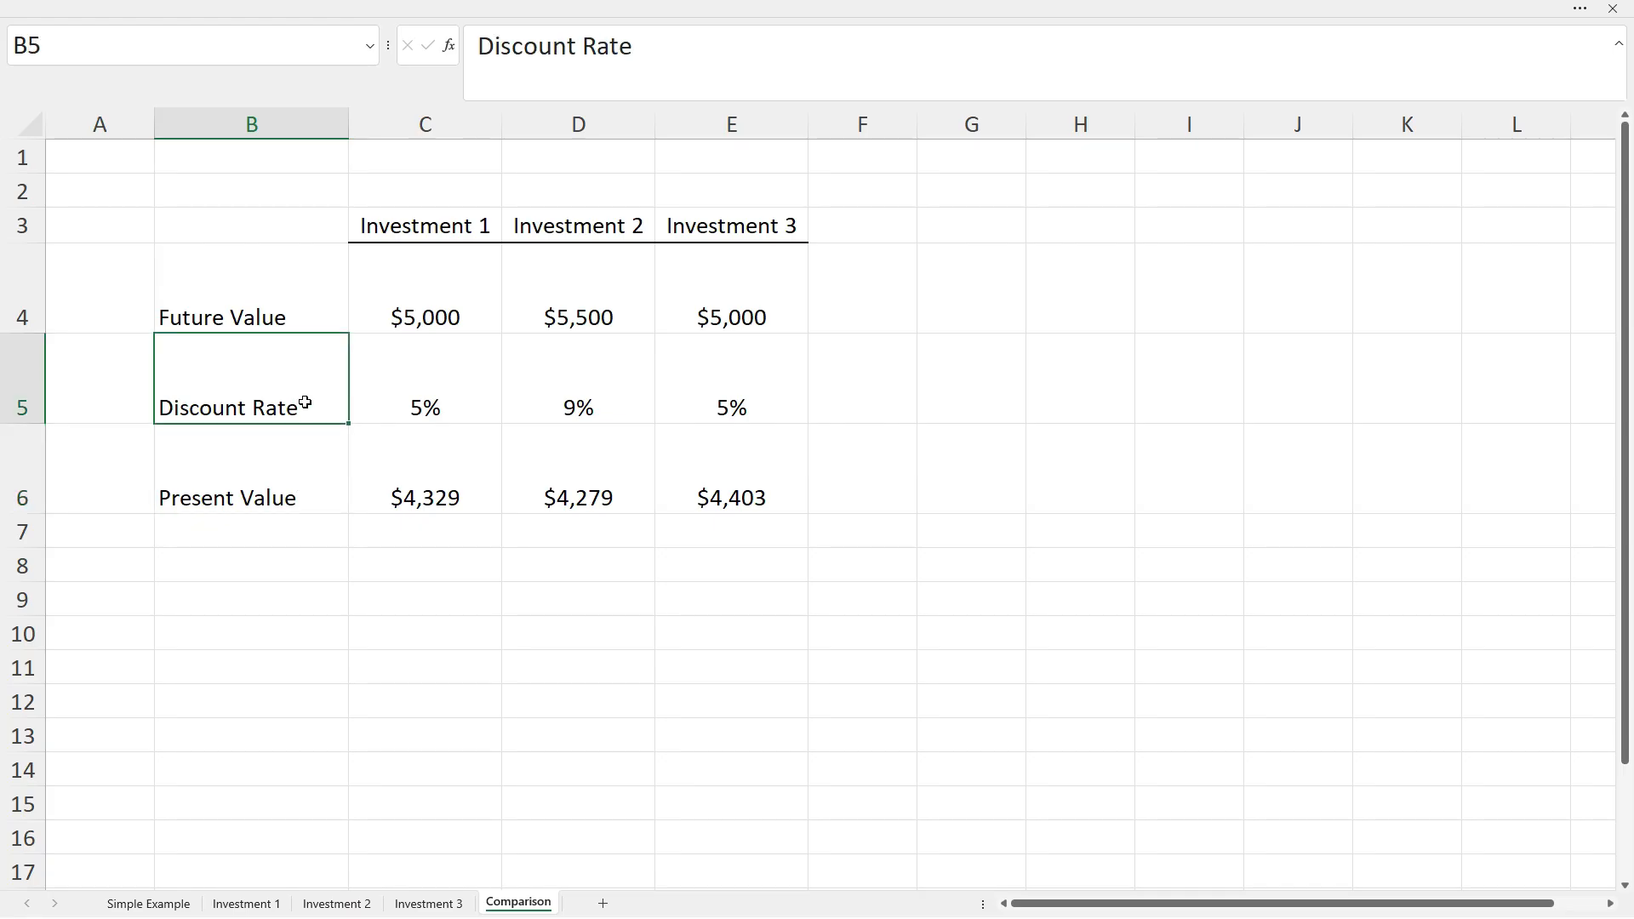
{"action": "left_click", "coordinate": [320, 310]}
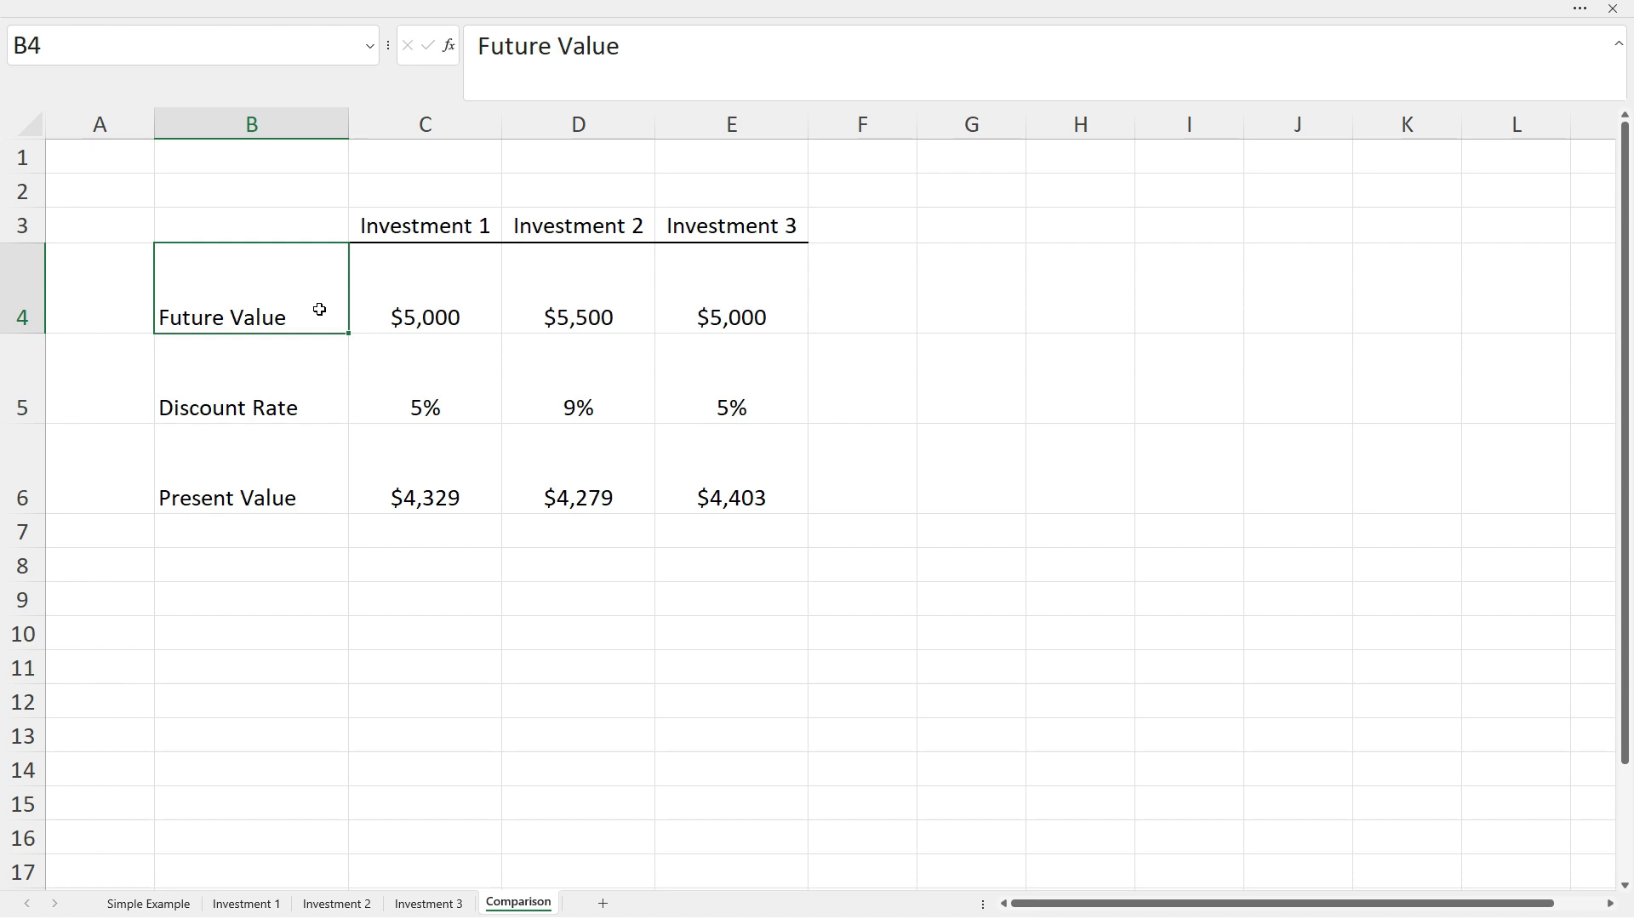